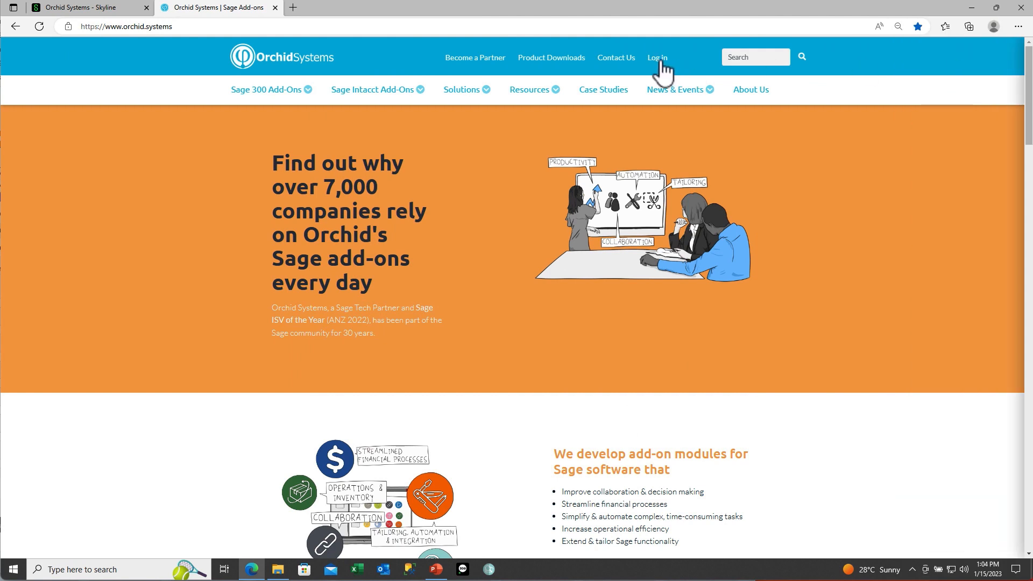
Step: Log in to the Orchid partner site and download EFT Processing for Sage Intacct from Product Downloads
left_click(662, 62)
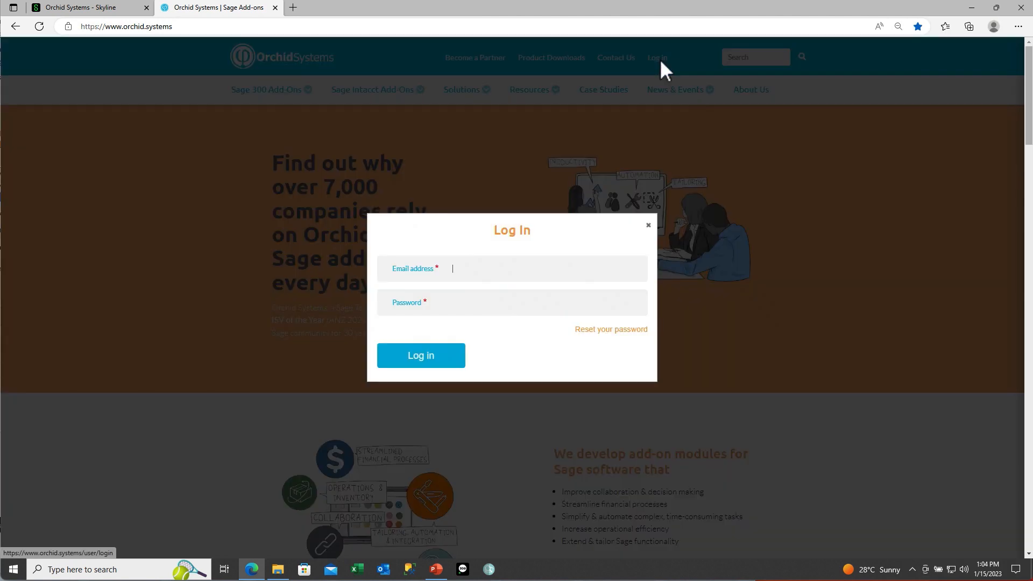
left_click(413, 357)
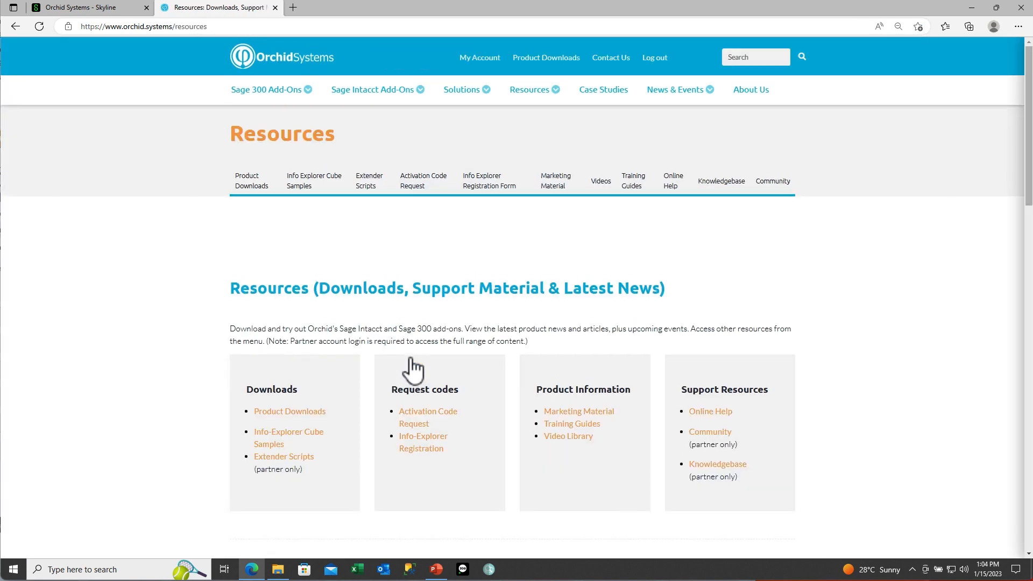
left_click(252, 185)
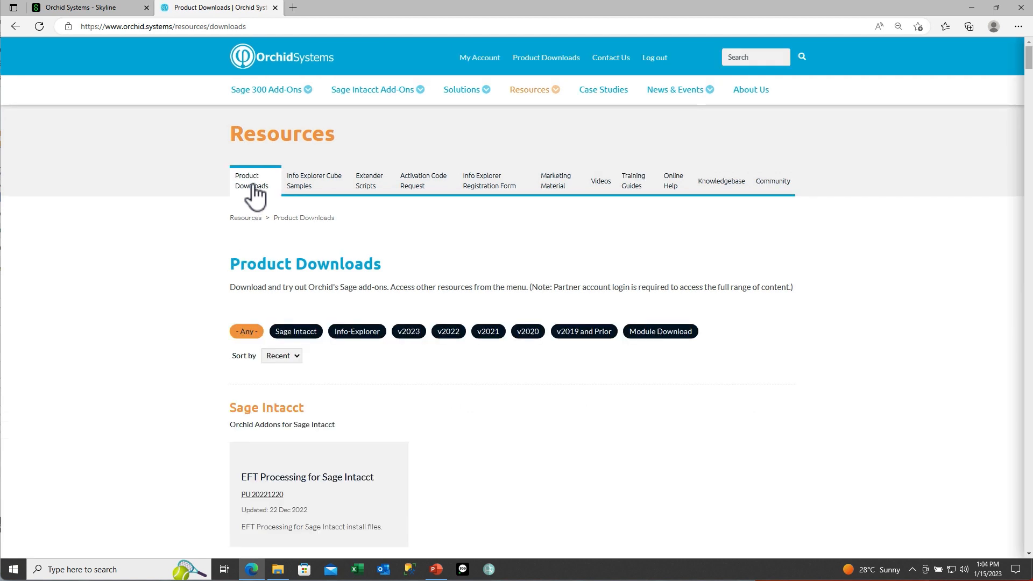
left_click(312, 333)
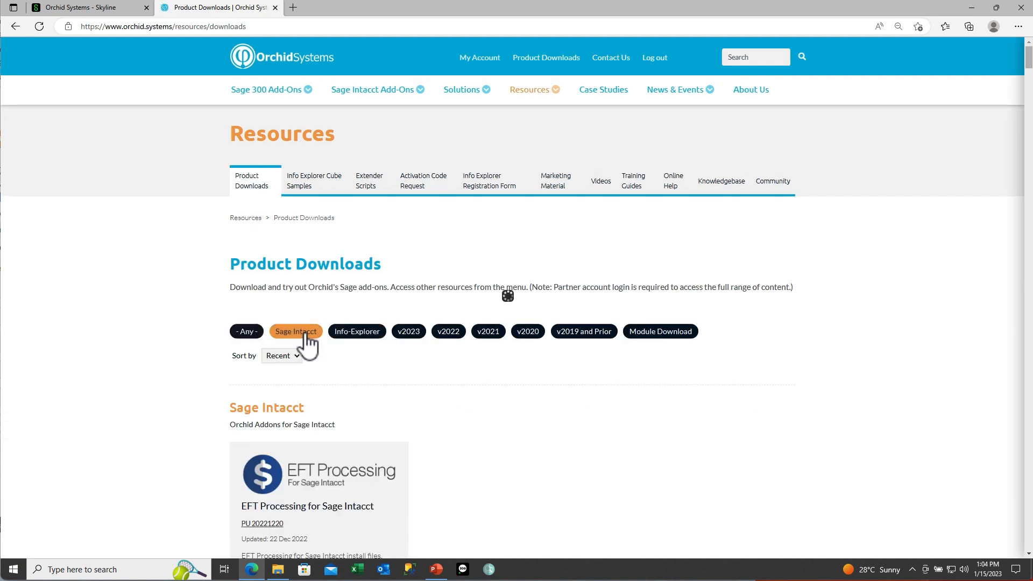
scroll(330, 489, "down", 1)
left_click(321, 461)
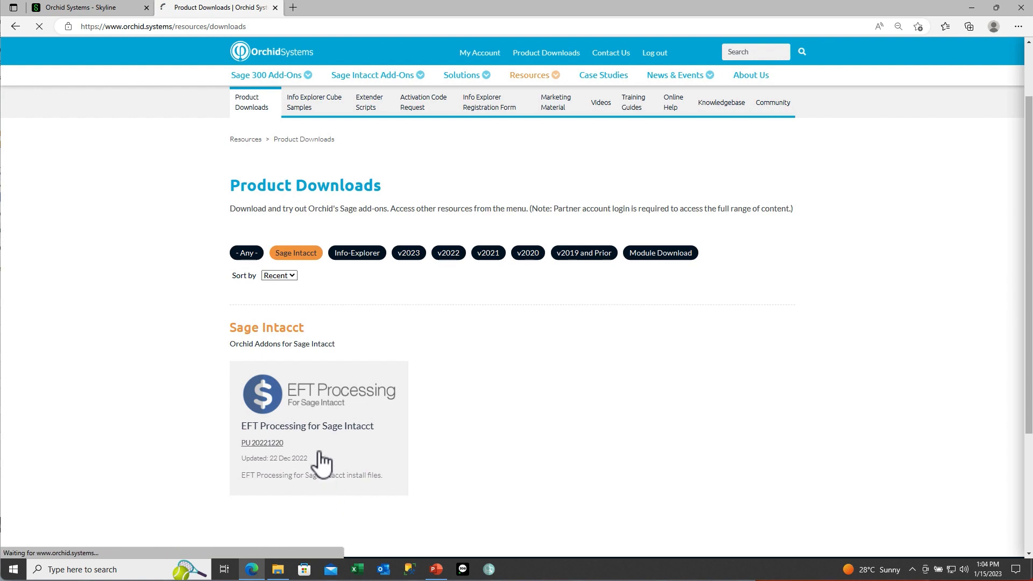
left_click(294, 373)
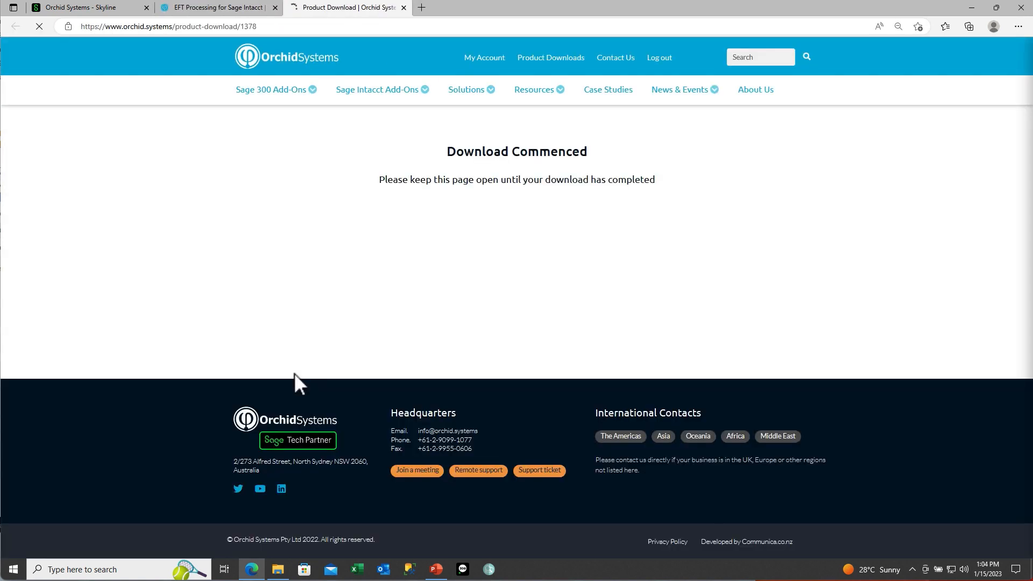
Step: Extract the downloaded Orchid_EFT.zip into a new Orchid_EFT folder
left_click(932, 75)
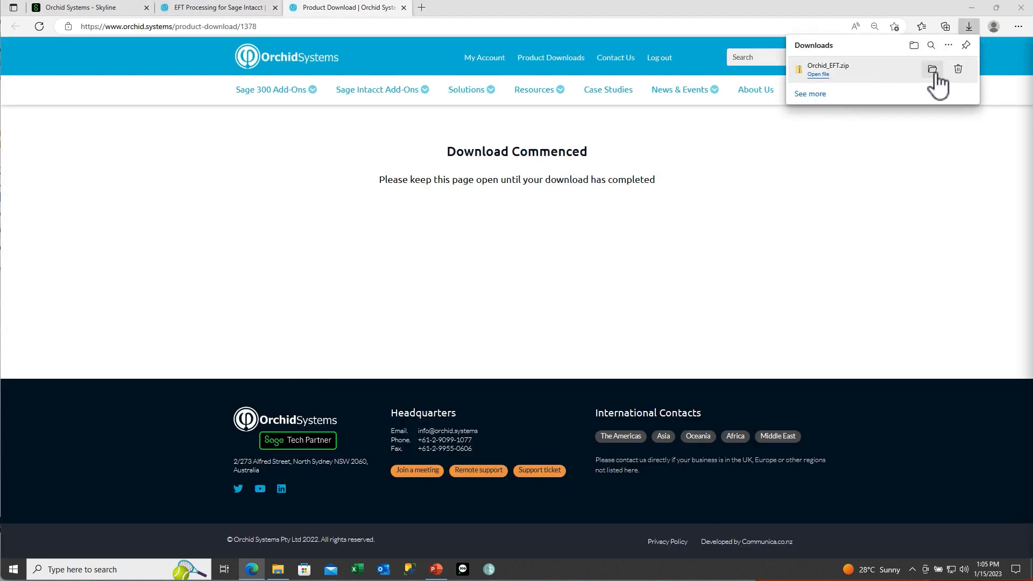
double_click(450, 153)
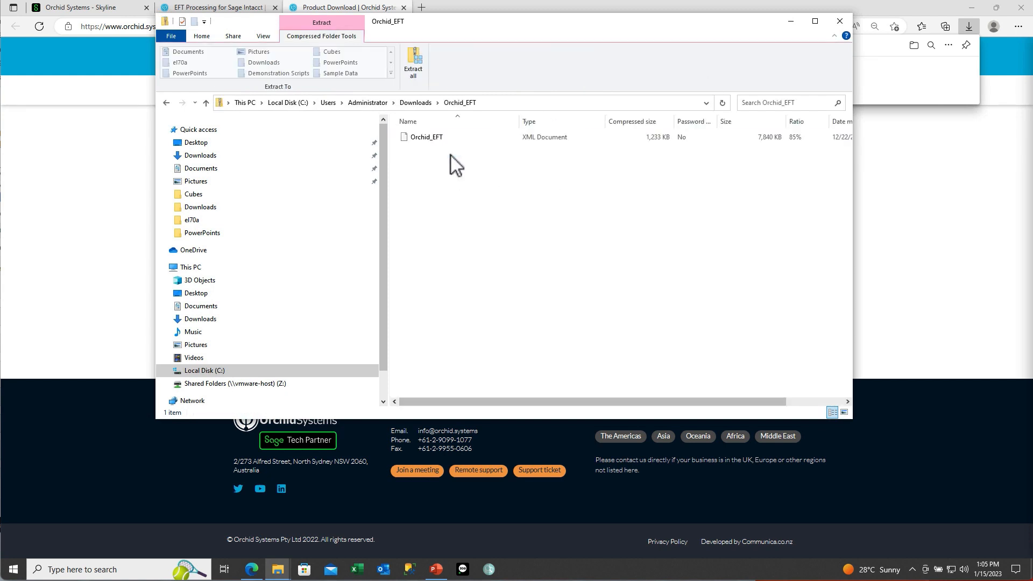
left_click(414, 65)
left_click(612, 388)
Step: Close both Explorer windows and return to the Sage Intacct company's Applications list
left_click(854, 35)
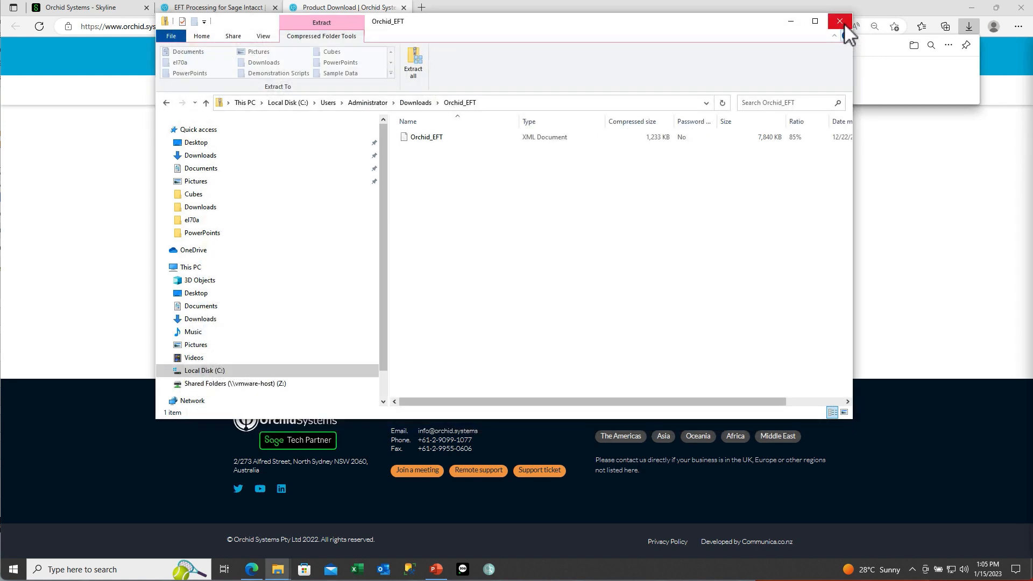
left_click(850, 31)
left_click(80, 7)
left_click(189, 99)
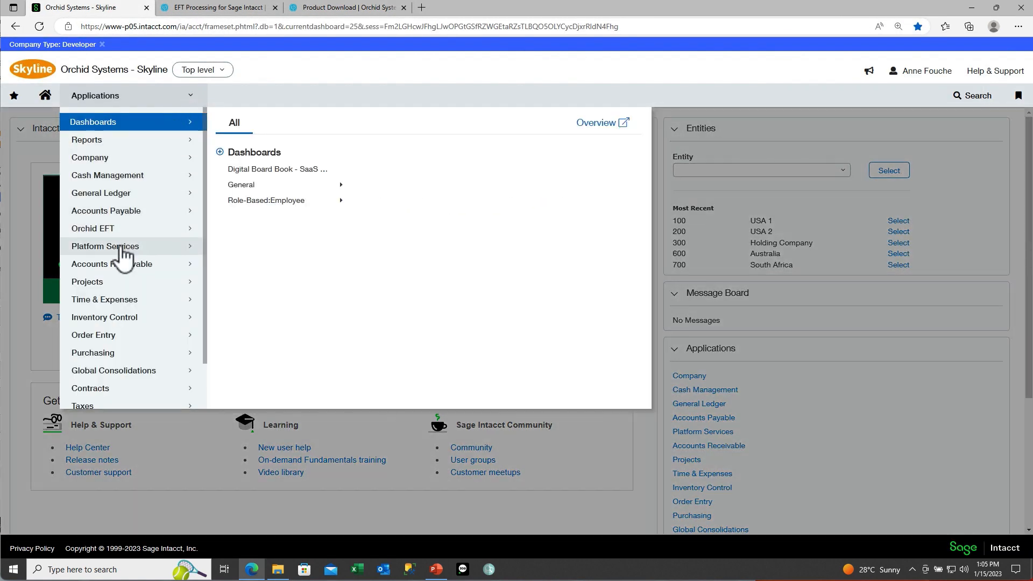
Step: On Platform Services' Install application page, choose the Orchid_EFT XML file for upload
mouse_move(122, 250)
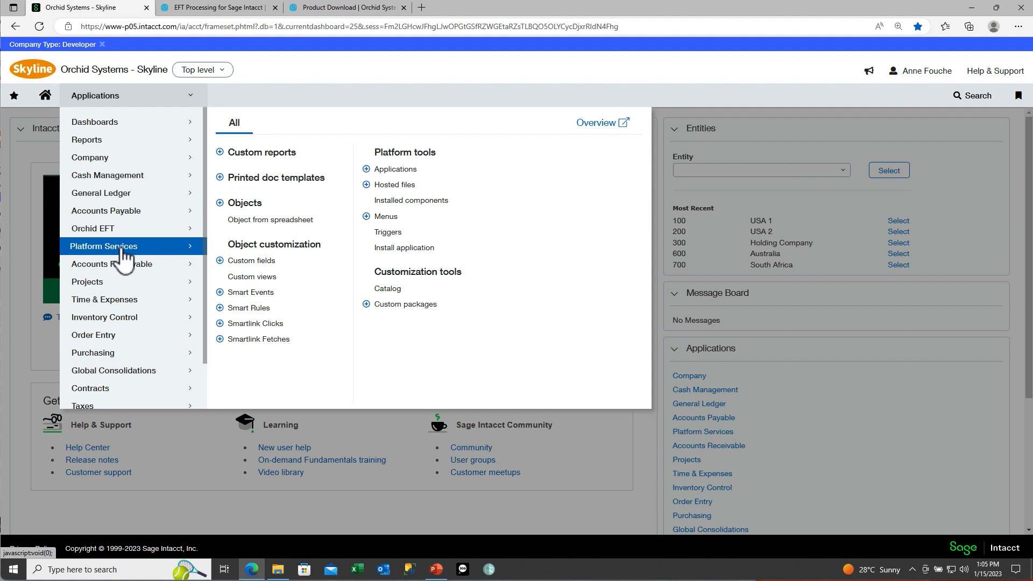
left_click(385, 253)
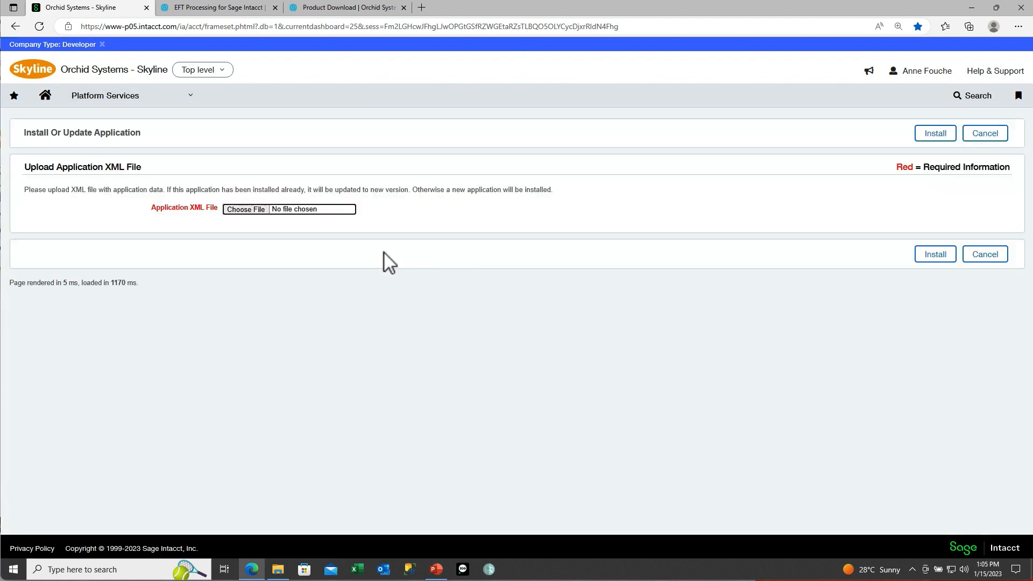
left_click(238, 210)
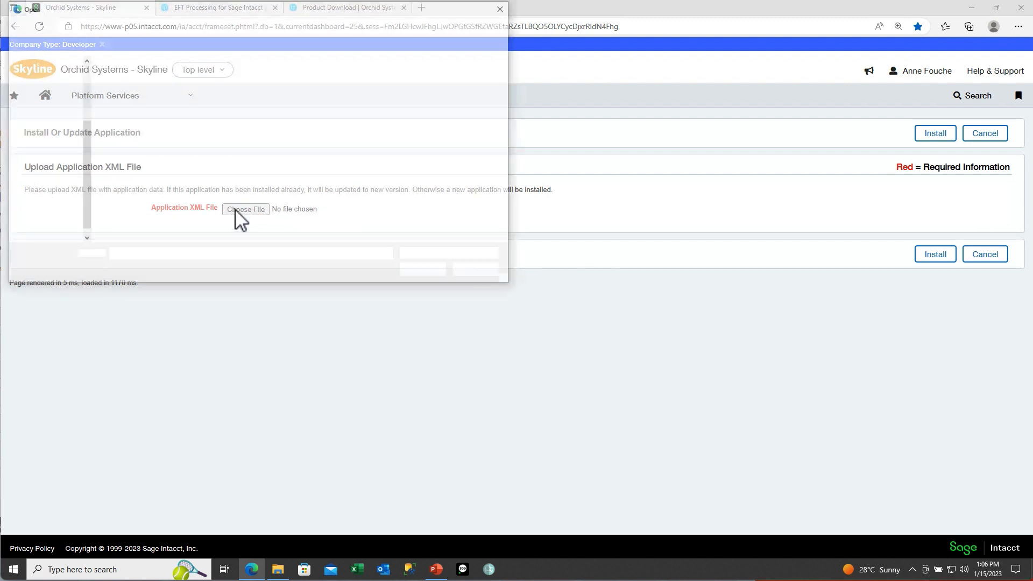
left_click(137, 83)
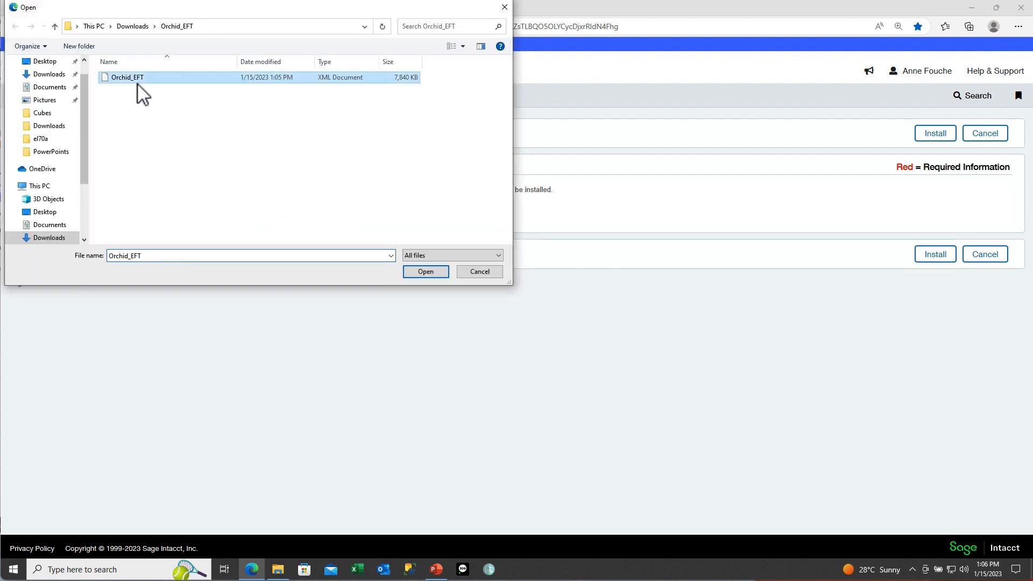
left_click(428, 272)
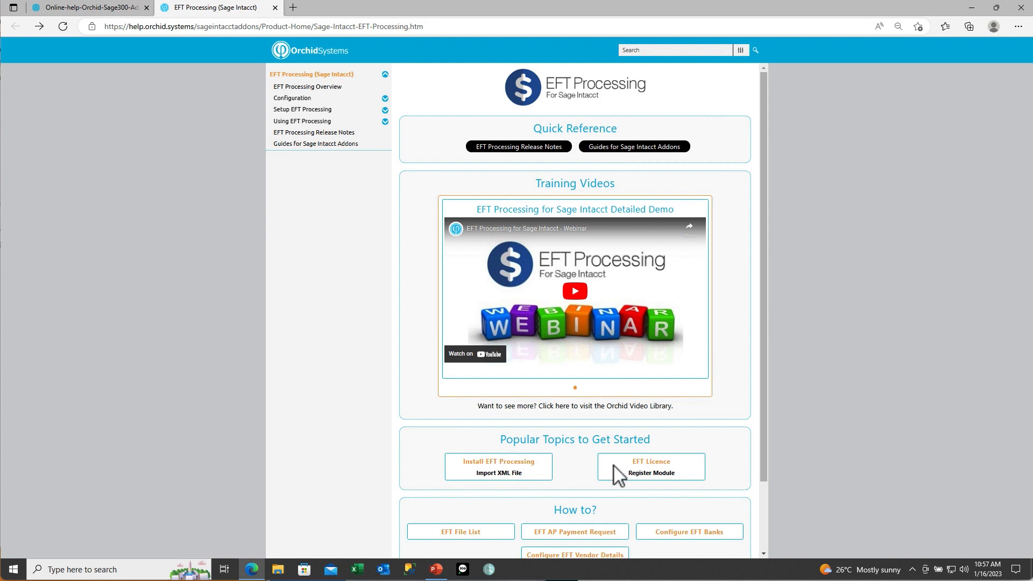
Step: Open the Install EFT Processing / Import XML File help topic and highlight 'Create the ajax Web Services user'
left_click(505, 473)
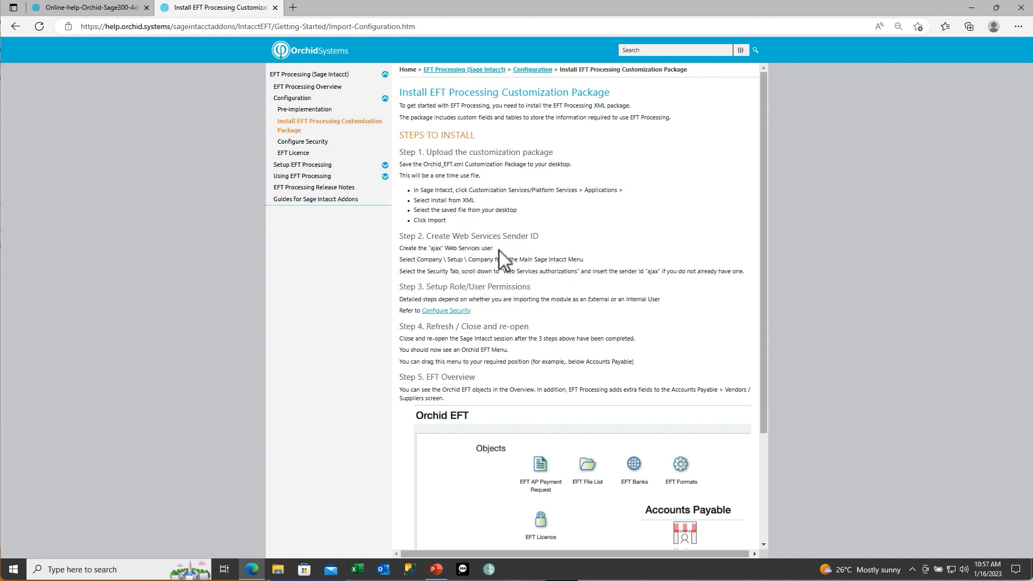
left_click_drag(493, 248, 395, 250)
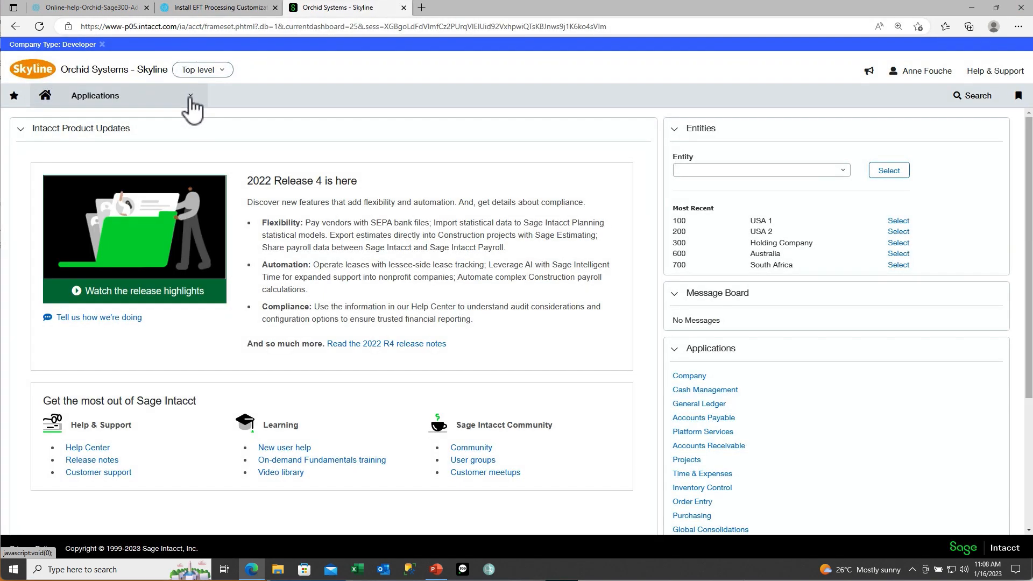
Step: In Company setup's Security tab, find ajax among the Web Services authorizations
left_click(188, 102)
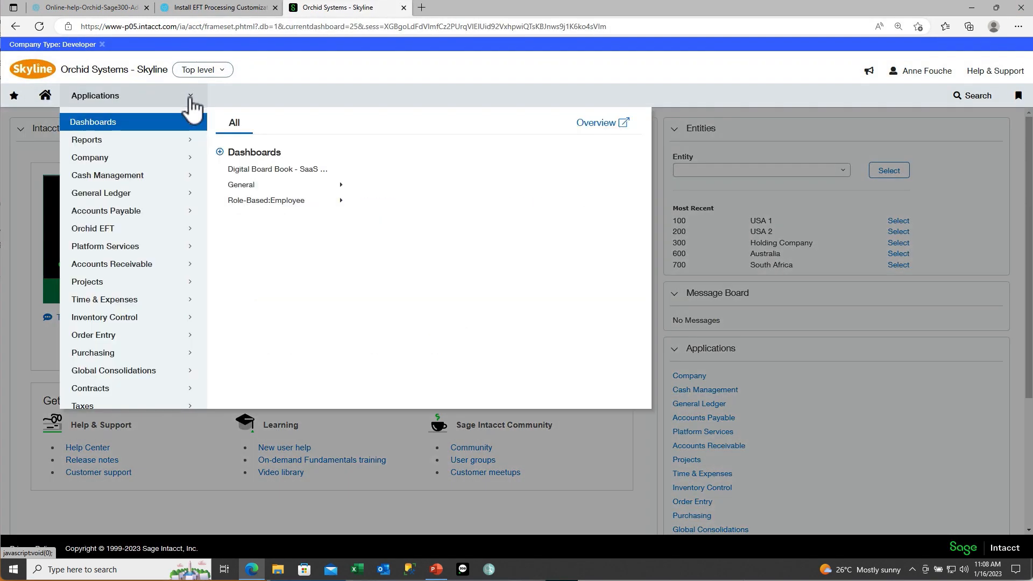
left_click(130, 162)
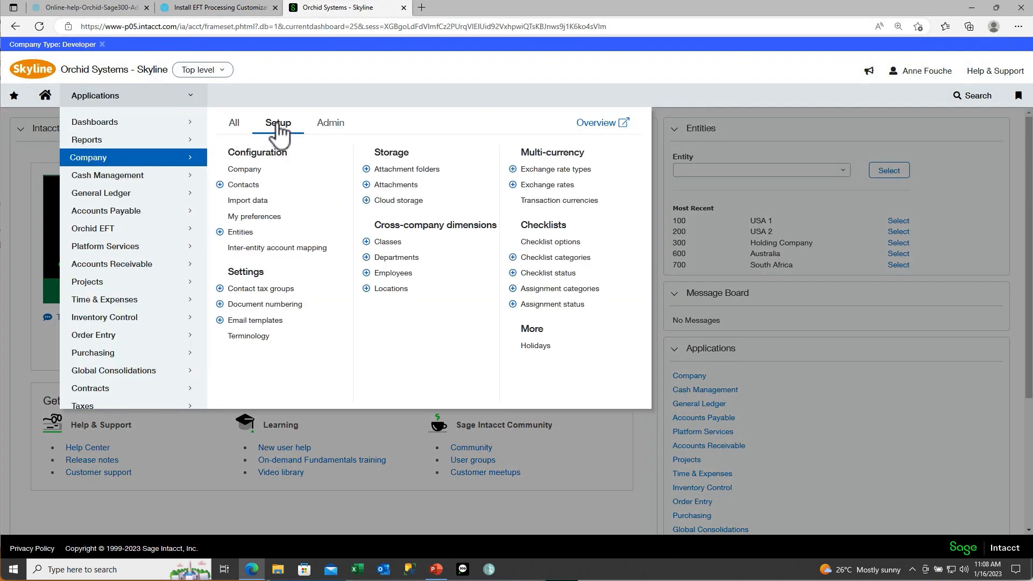
left_click(257, 170)
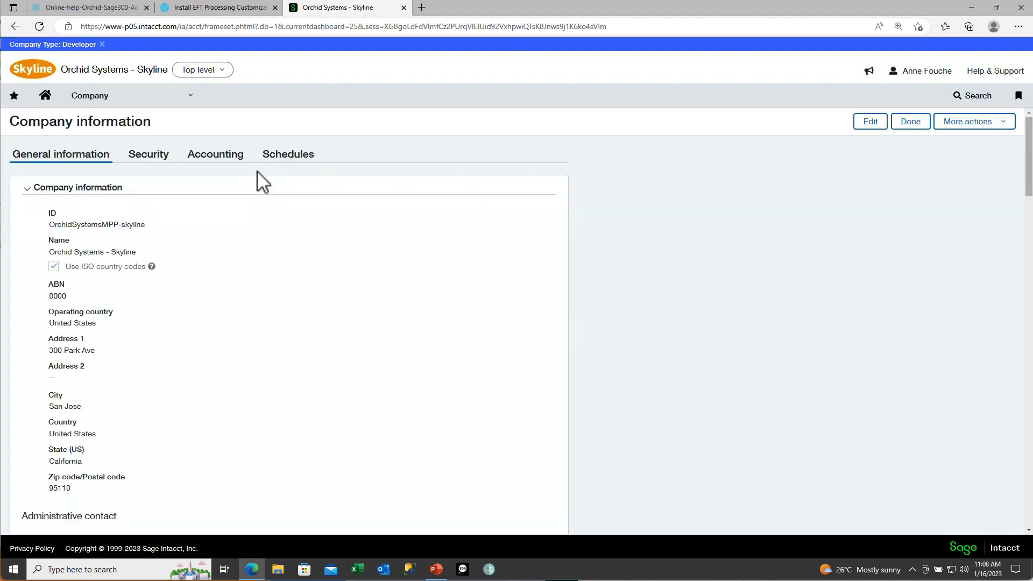
left_click(146, 161)
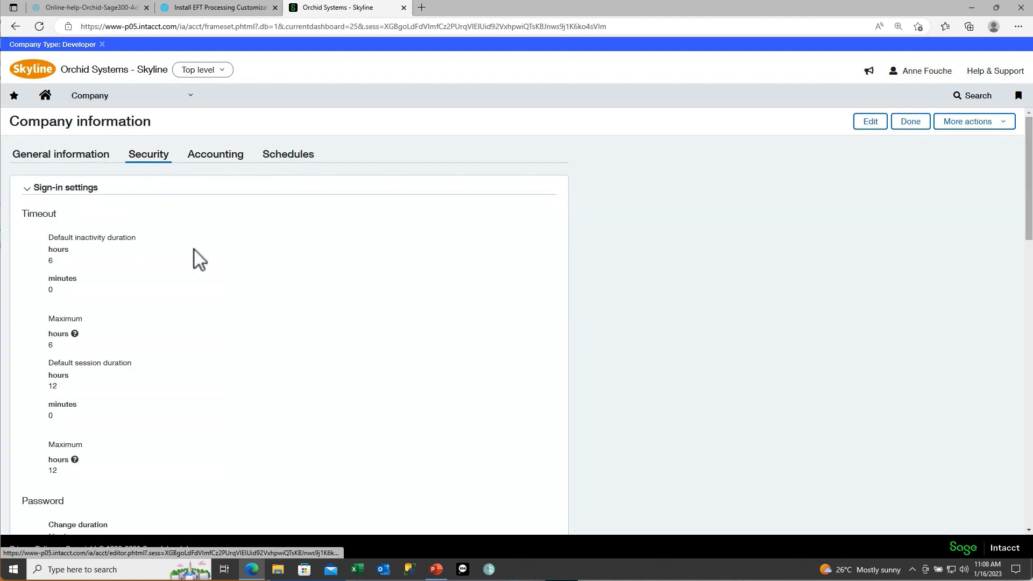
scroll(205, 292, "down", 3)
scroll(203, 292, "down", 14)
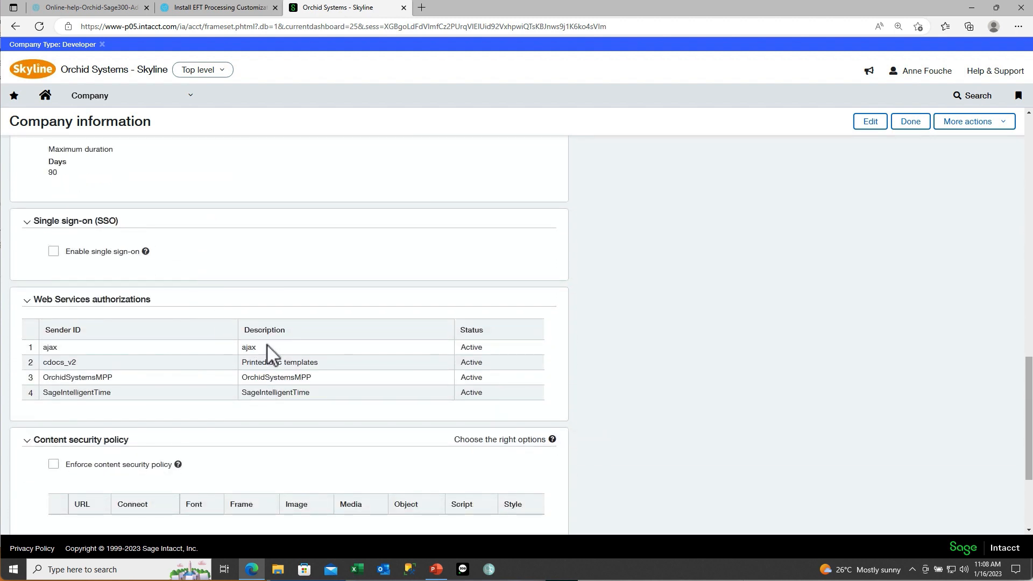
double_click(248, 347)
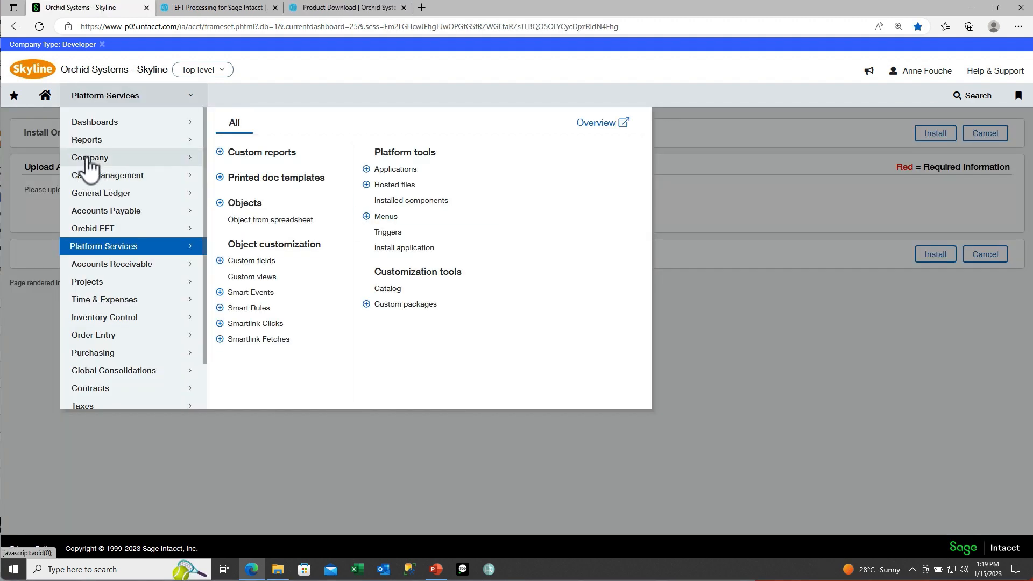
Step: Review the Orchid EFT module role's permissions on the EFT objects
mouse_move(88, 169)
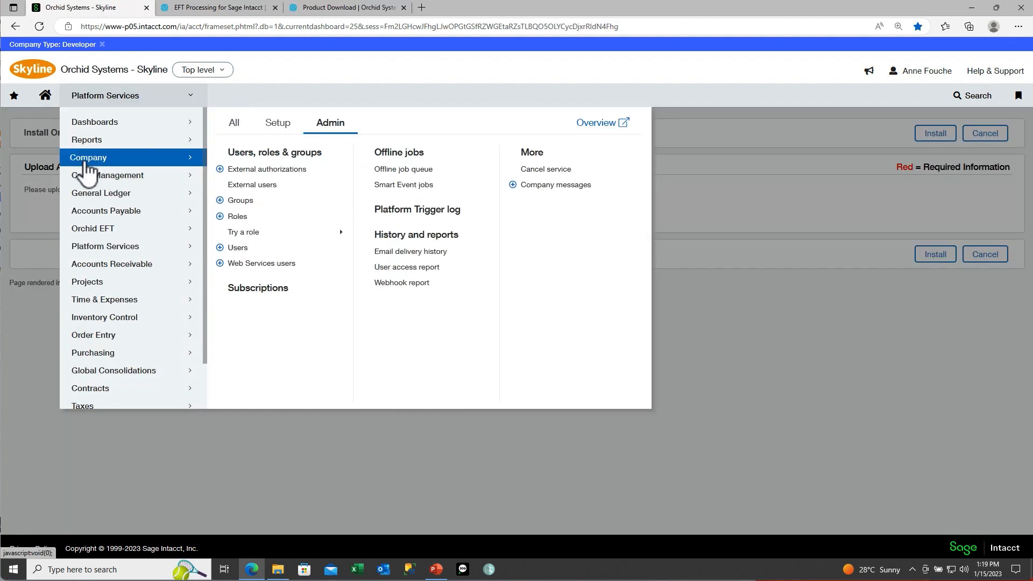
left_click(239, 218)
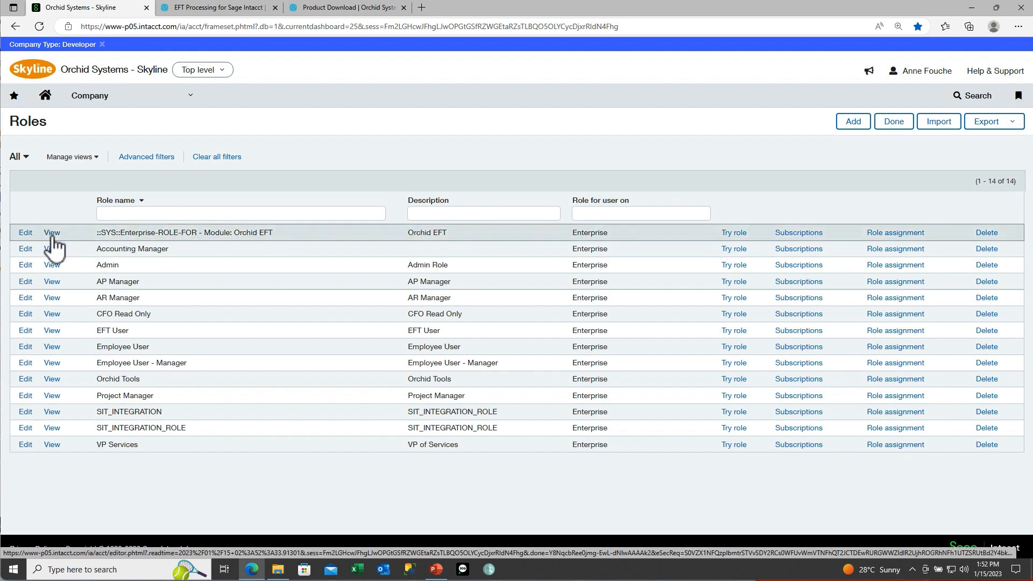
left_click(52, 240)
left_click(45, 226)
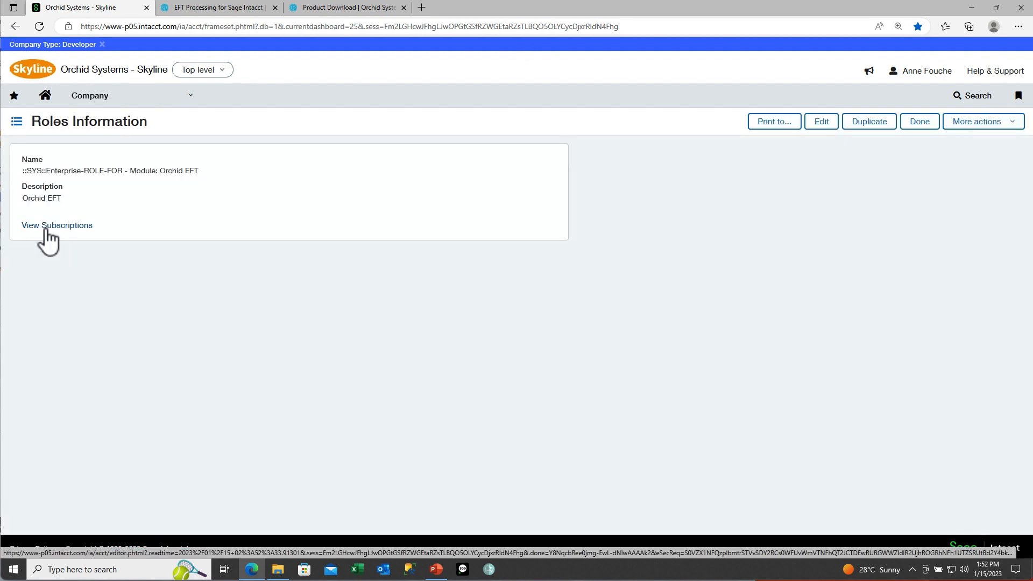
left_click_drag(1029, 285, 1029, 554)
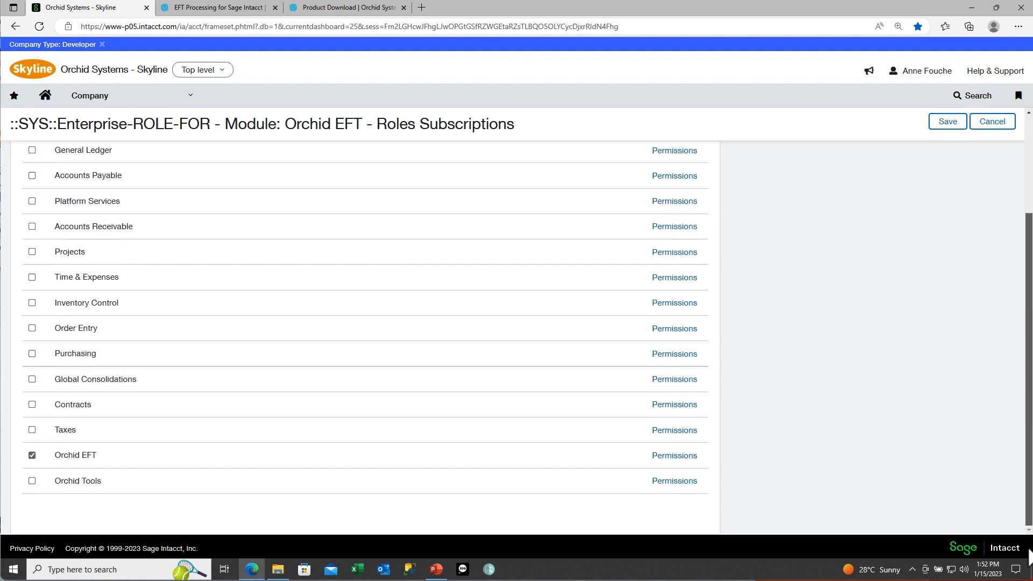
left_click(675, 456)
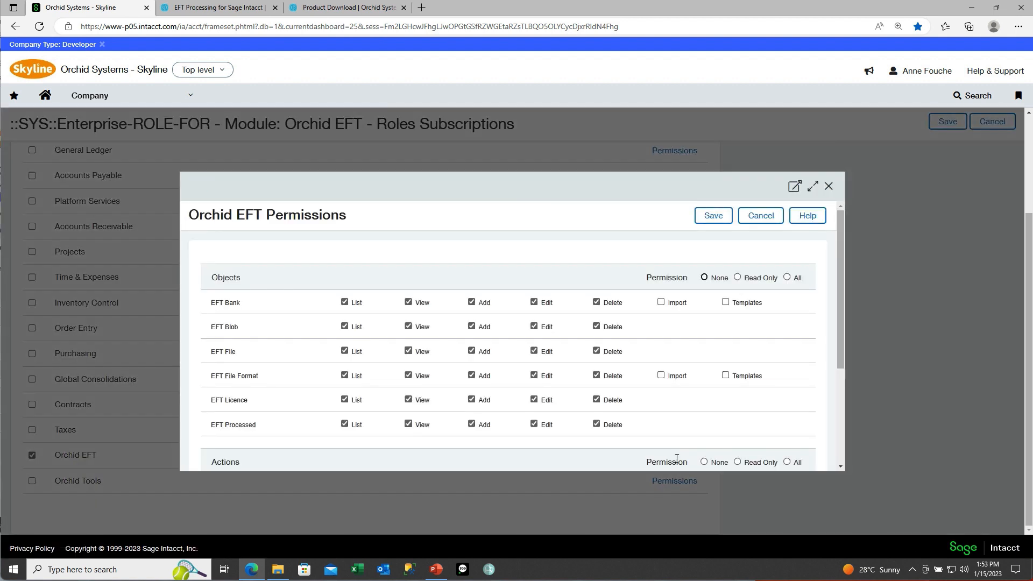
Step: Check which users are assigned the Orchid EFT role
left_click_drag(837, 356, 837, 318)
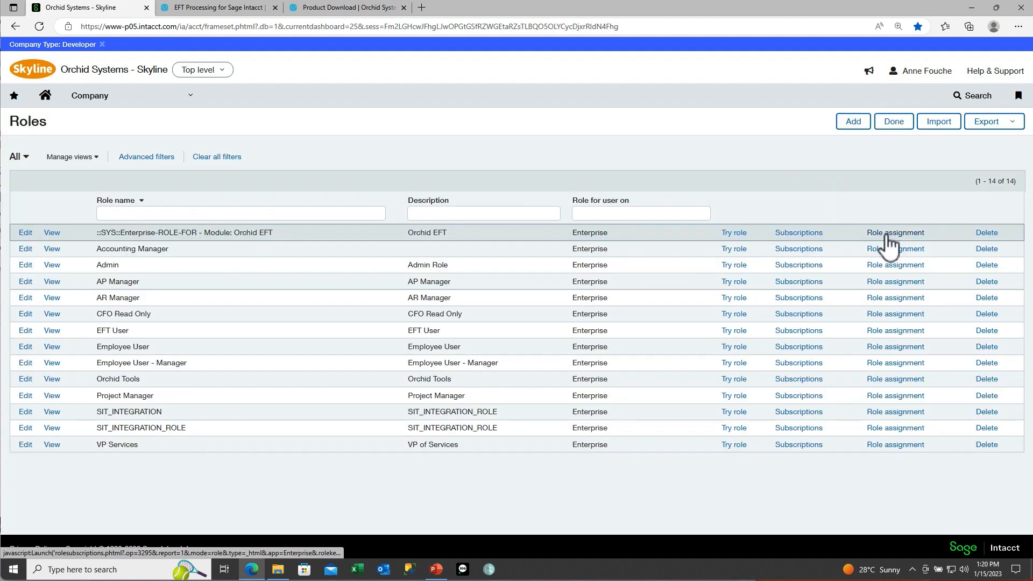
left_click(885, 233)
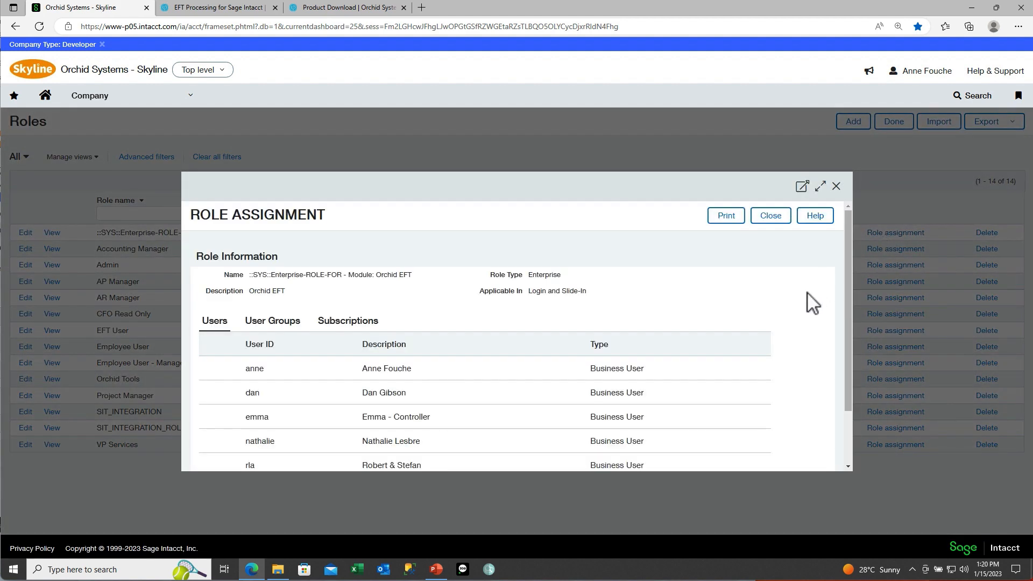
scroll(810, 299, "down", 2)
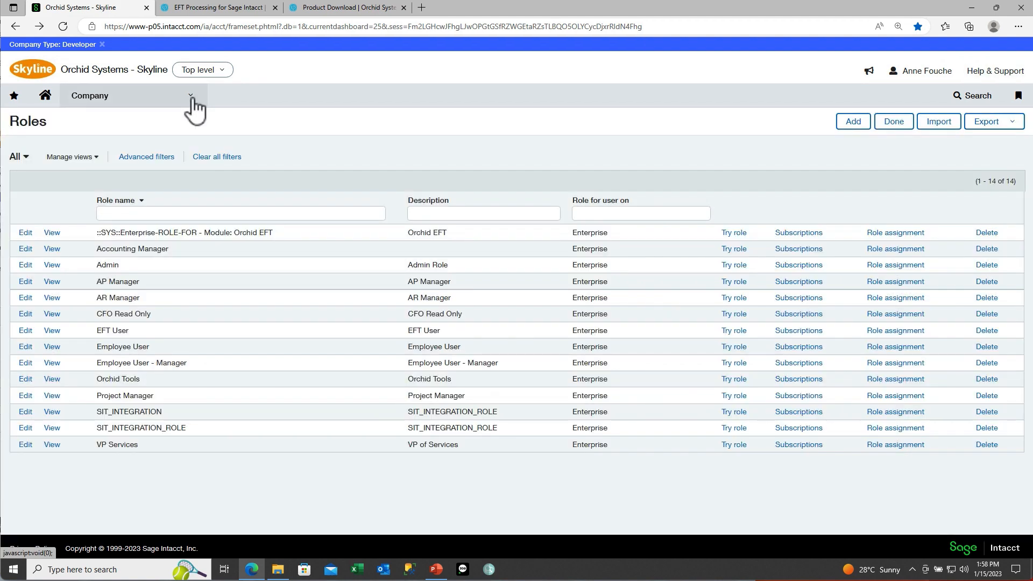
Step: Edit the first user and confirm row 3 of their Roles tab holds the Orchid EFT role
left_click(192, 99)
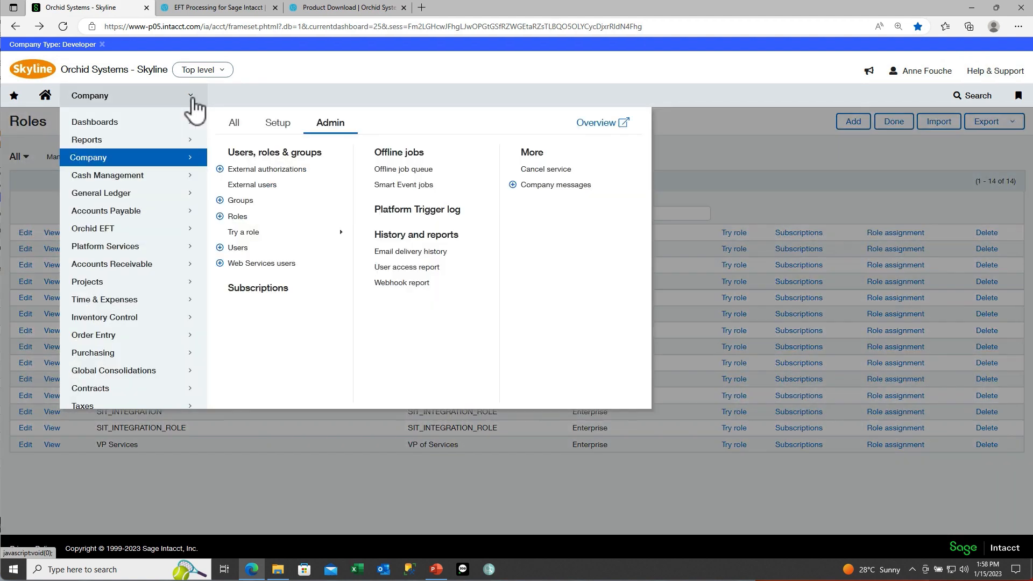
left_click(237, 248)
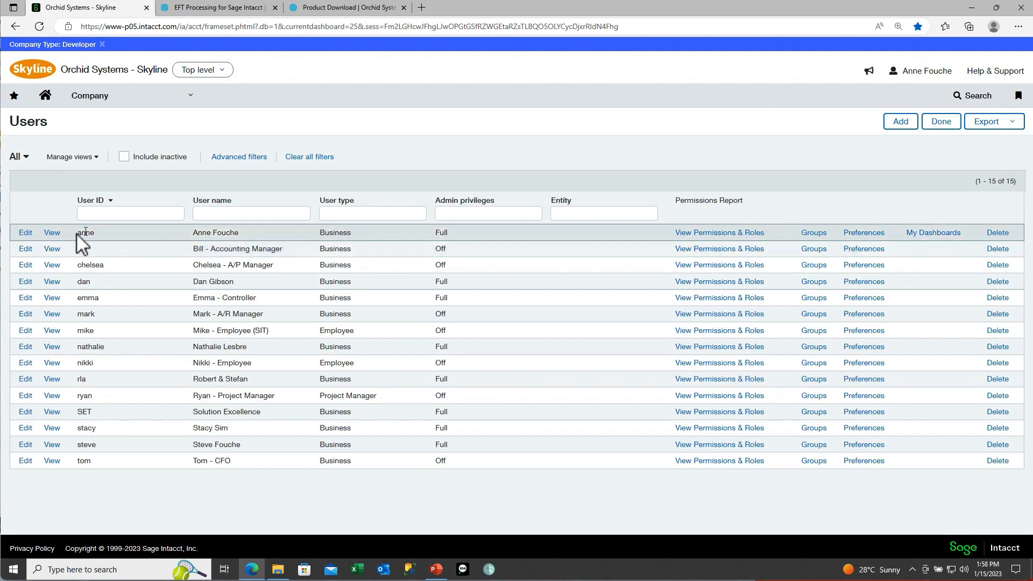
left_click(26, 234)
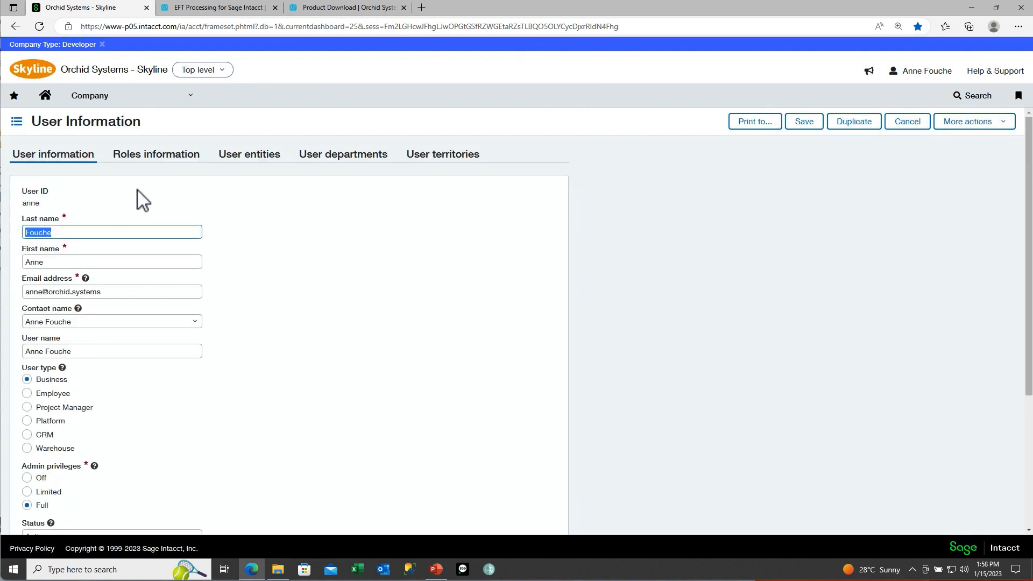
left_click(151, 157)
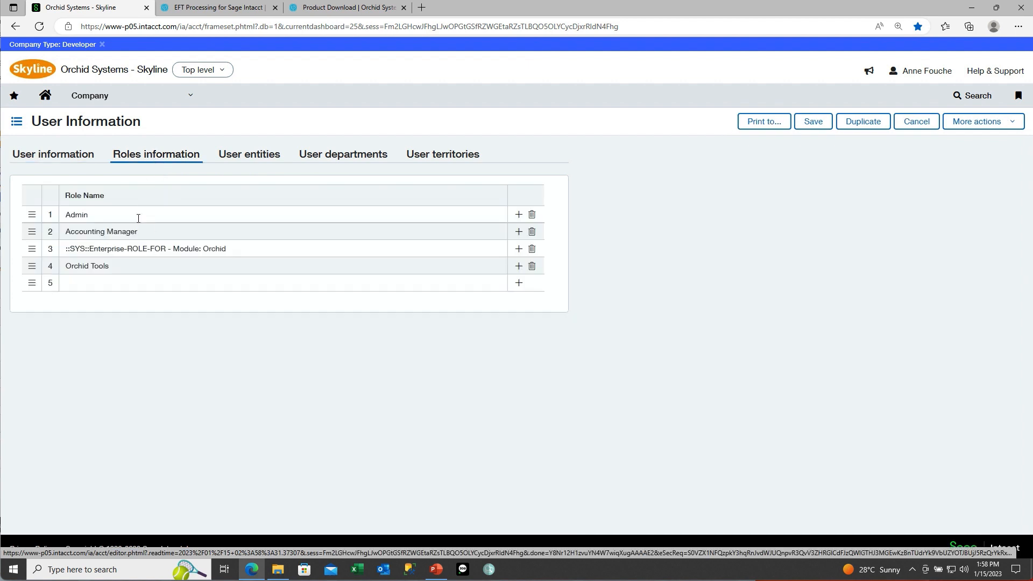
left_click(241, 254)
left_click(240, 255)
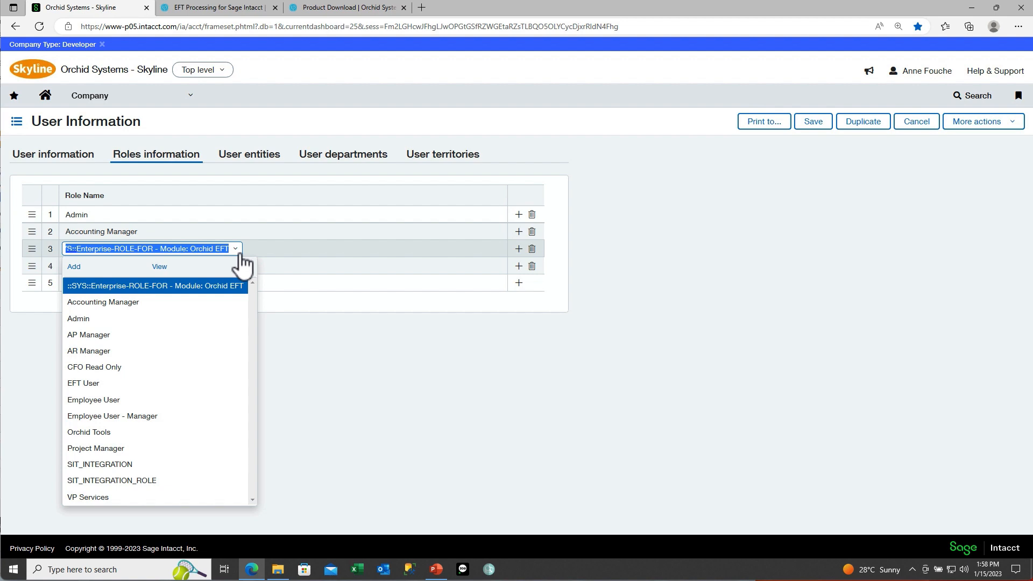
left_click(240, 255)
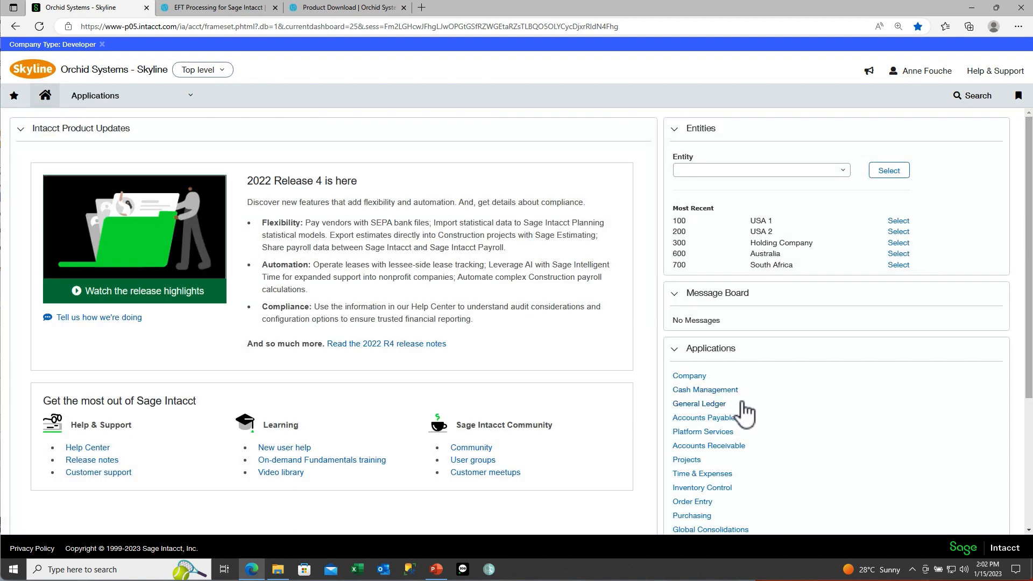
Step: Open the Orchid EFT Overview page from the Applications menu
scroll(745, 413, "down", 4)
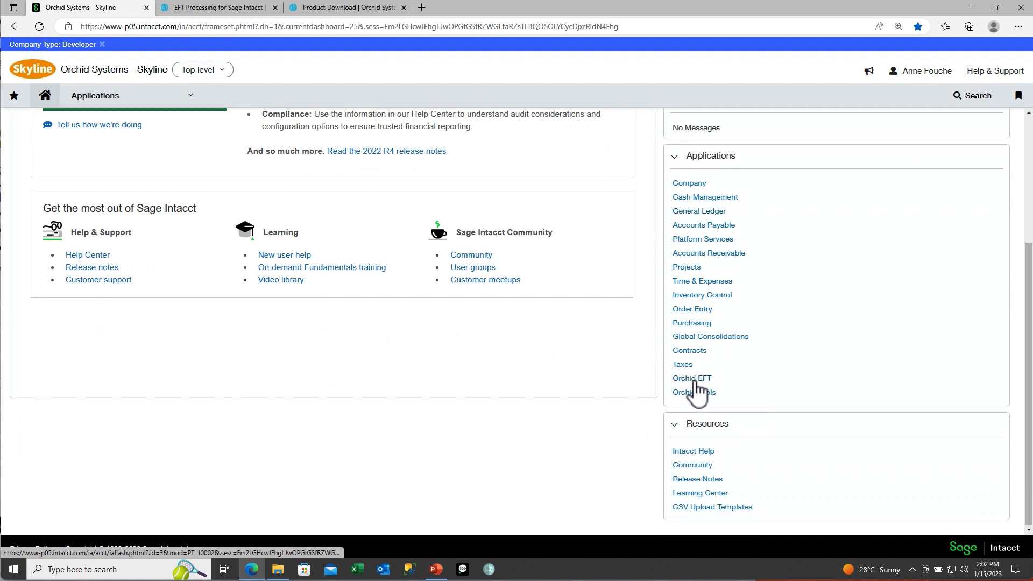
scroll(729, 362, "up", 4)
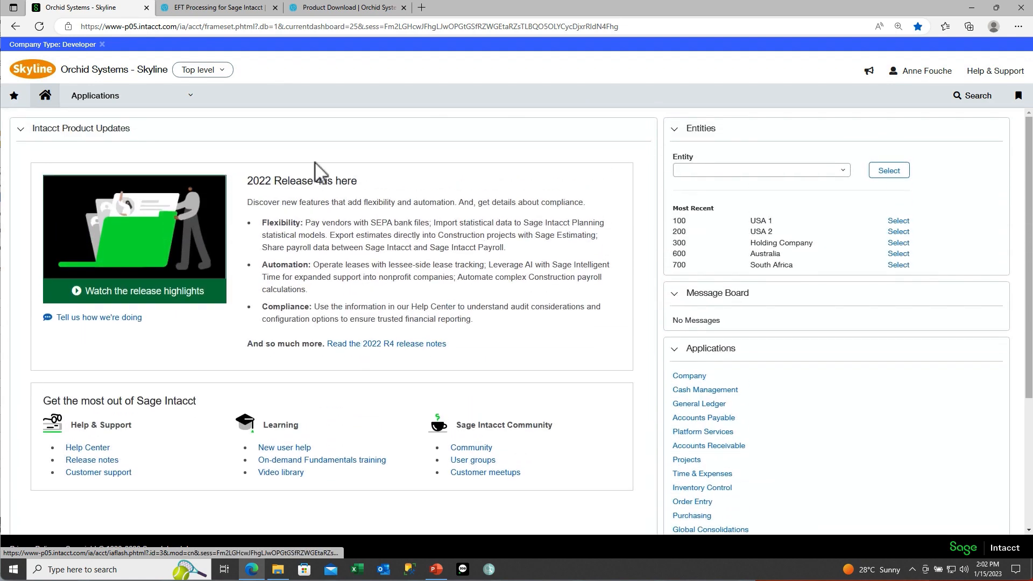
left_click(193, 102)
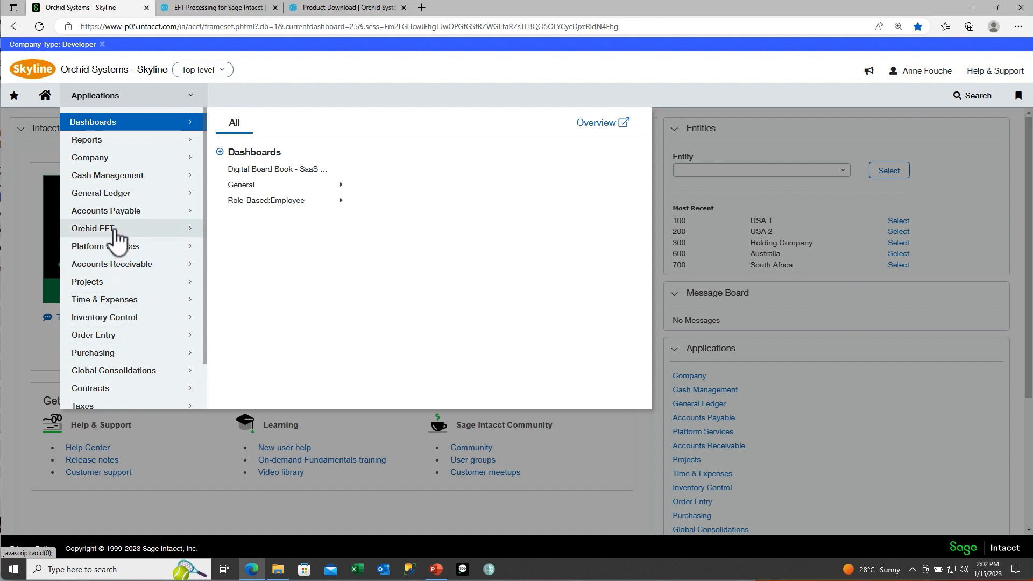
mouse_move(115, 230)
left_mouse_down()
mouse_move(112, 202)
mouse_move(117, 230)
left_mouse_up()
left_click(117, 230)
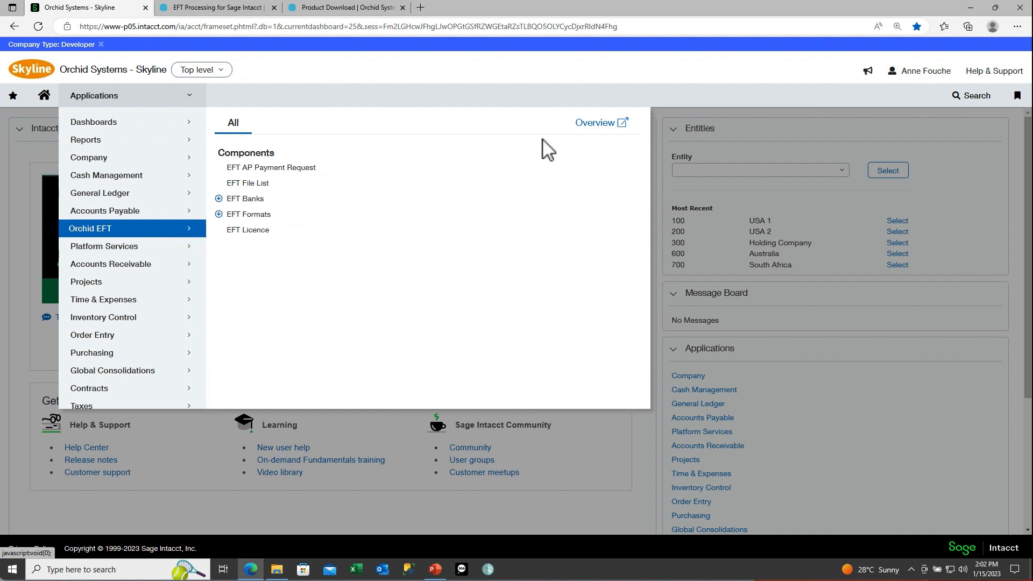
left_click(603, 124)
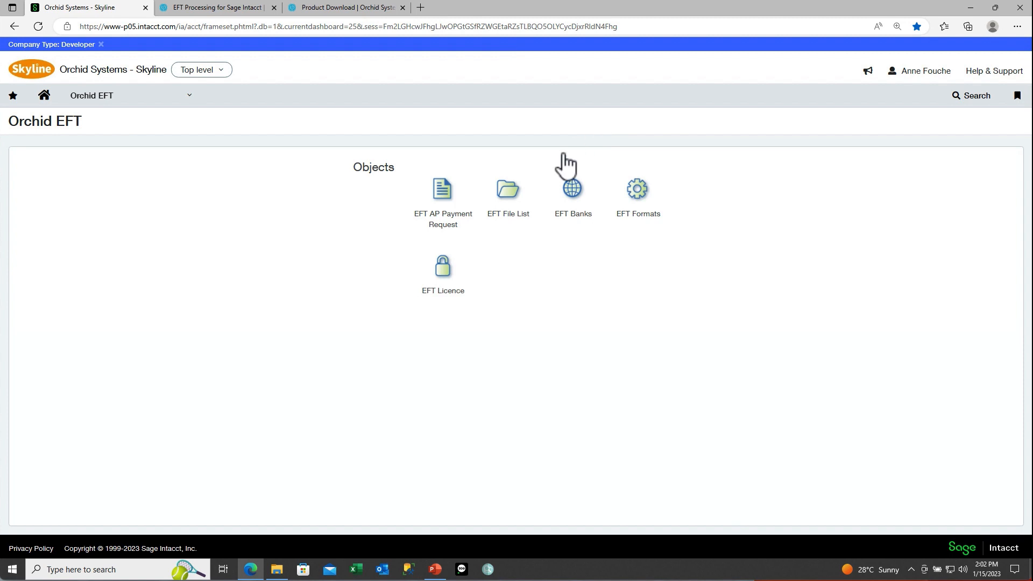
Step: View the EFT Licence record expiring 16 Feb 2030, then open its online help
left_click(443, 272)
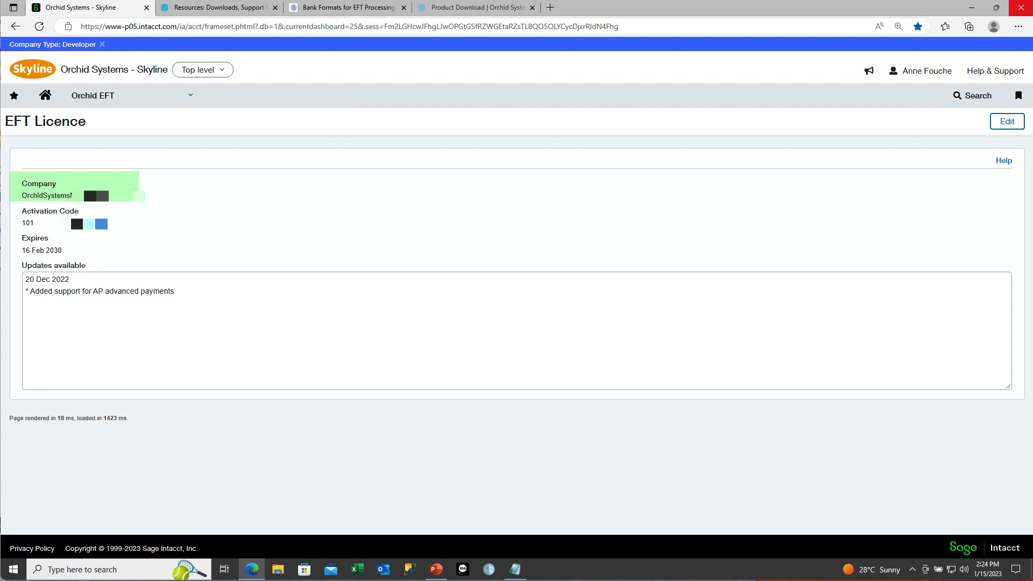
left_click(1003, 160)
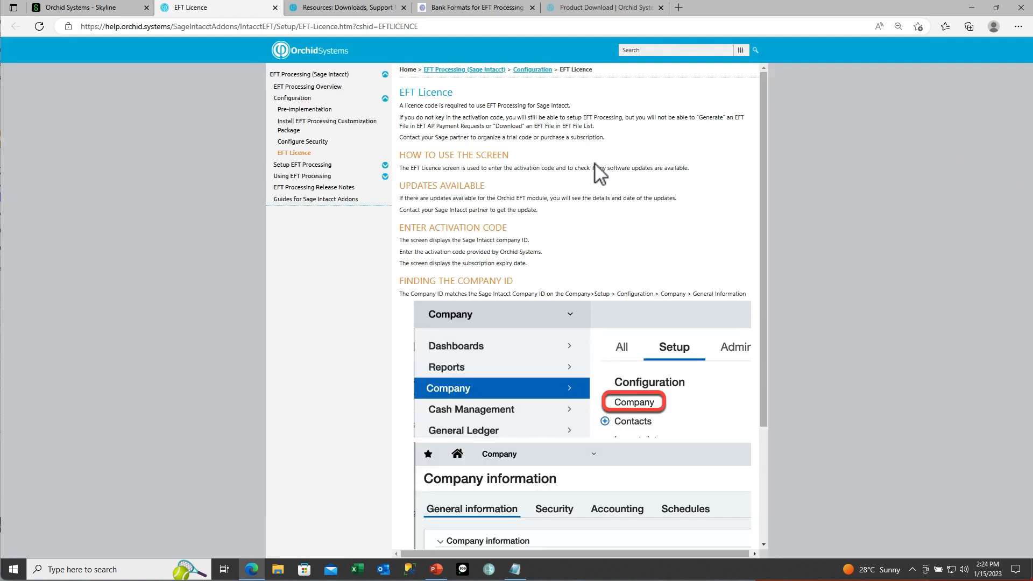
Step: Scroll through the EFT Licence help topic on the activation code and finding the company ID
scroll(595, 163, "down", 3)
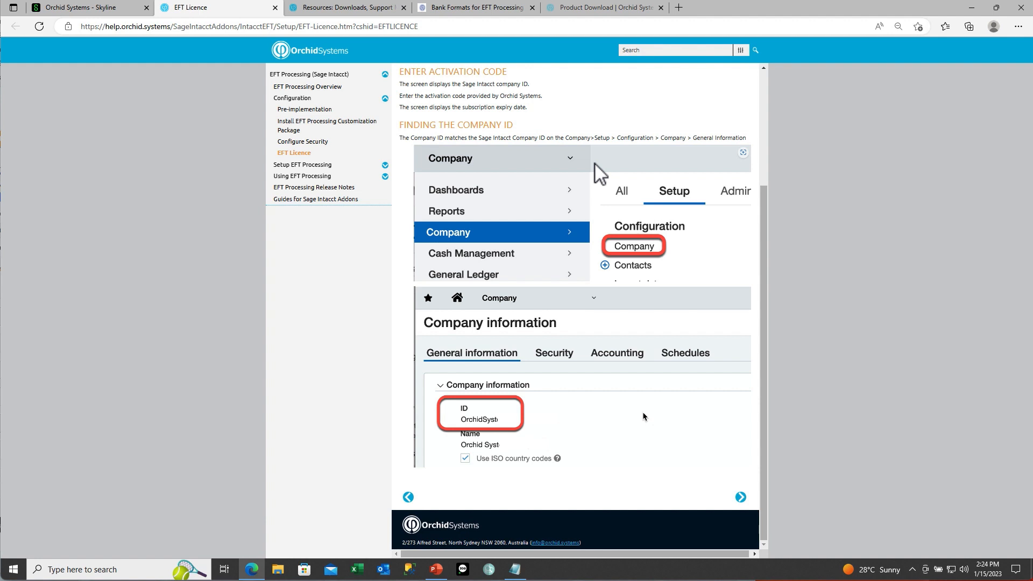
scroll(595, 164, "up", 1)
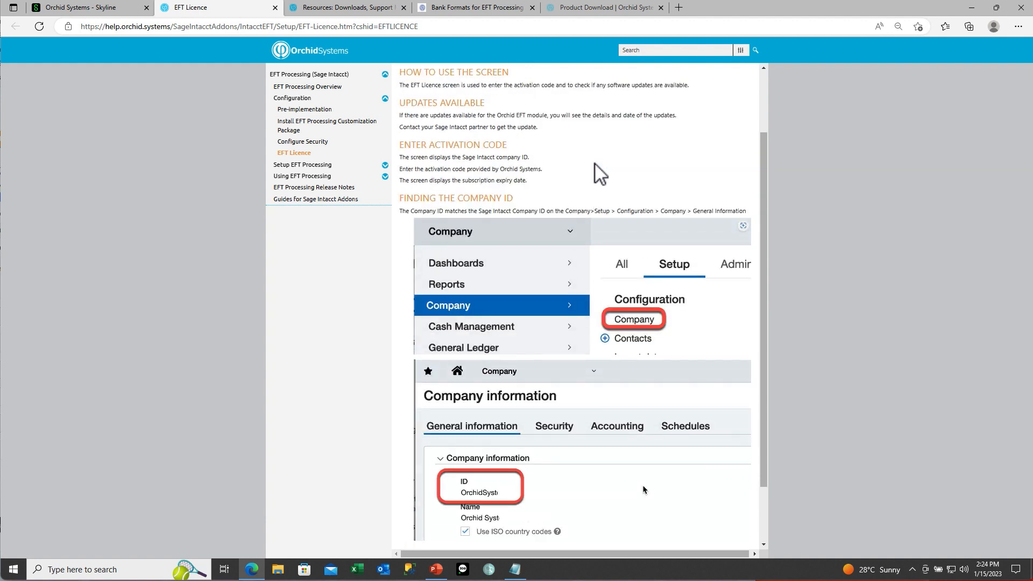
scroll(595, 164, "up", 2)
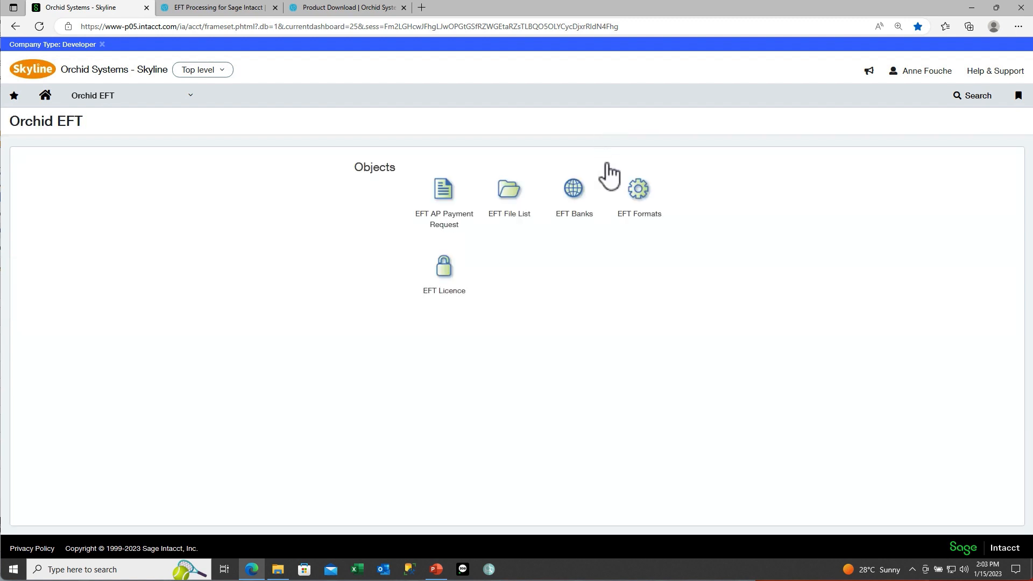
Step: Open the EFT Formats list and add a new, blank EFT format
left_click(639, 189)
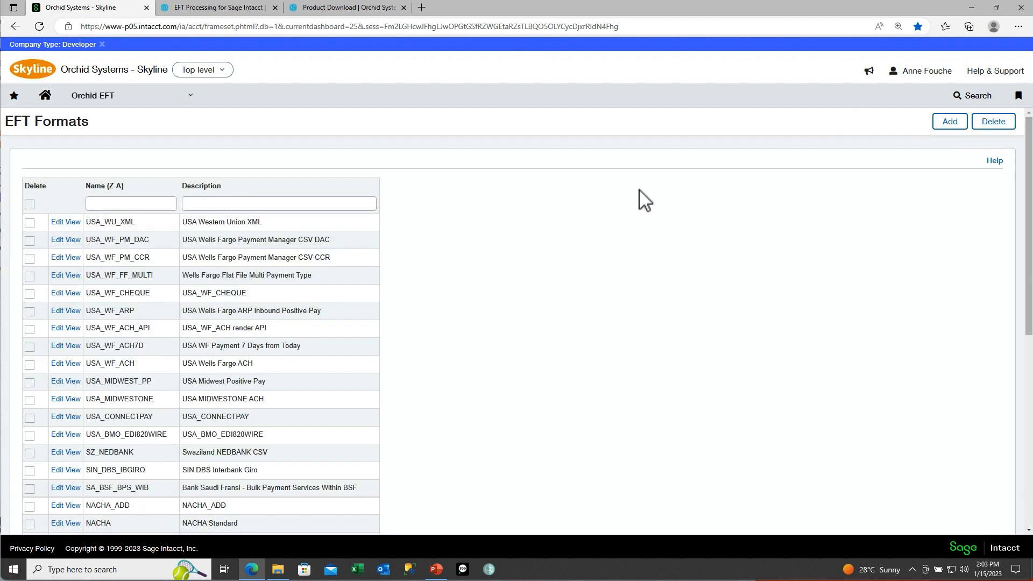
left_click(942, 125)
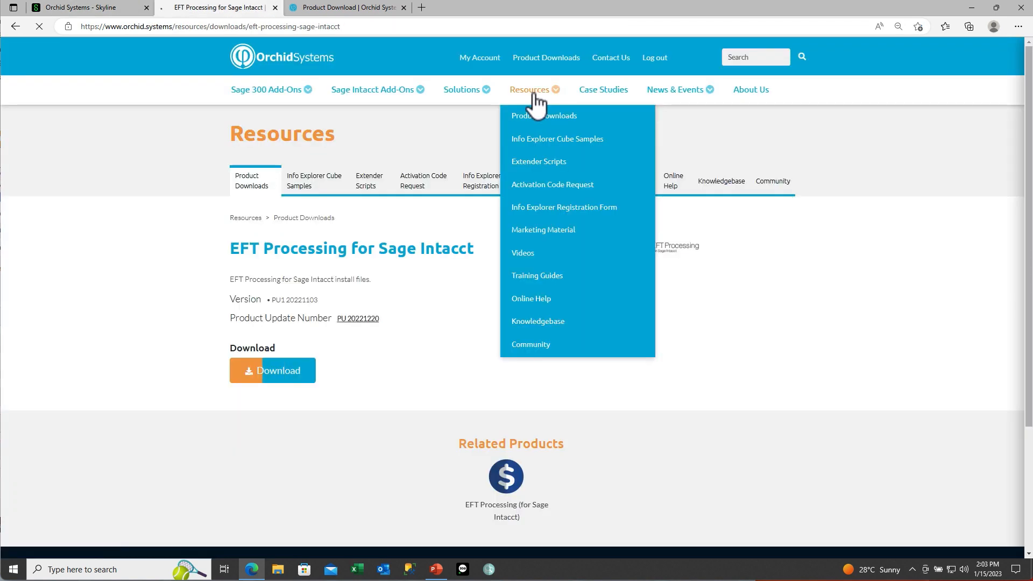
Step: Navigate the Orchid Systems knowledge base to the Bank Formats for EFT Processing article
left_click(534, 94)
left_click(540, 322)
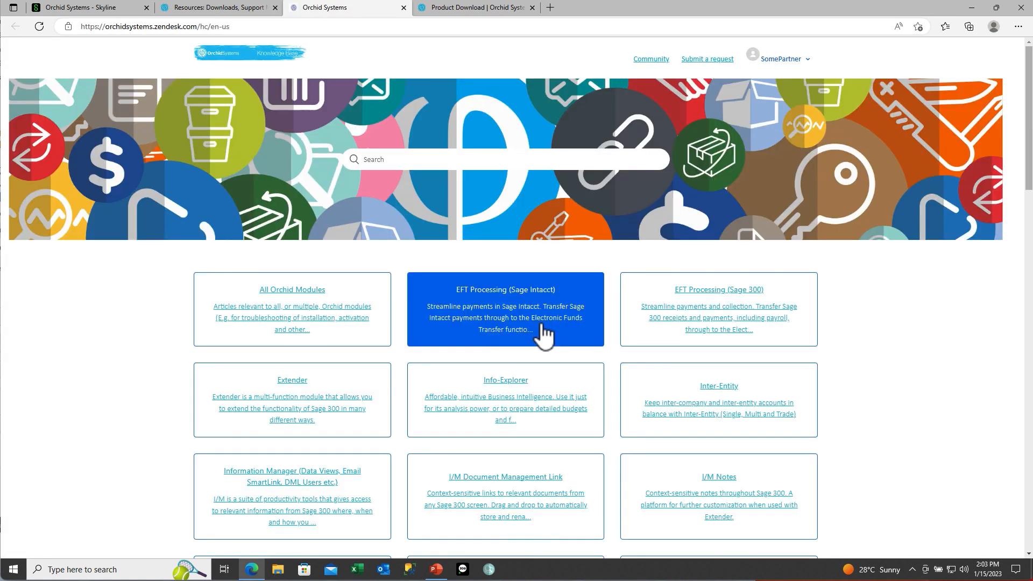
left_click(545, 335)
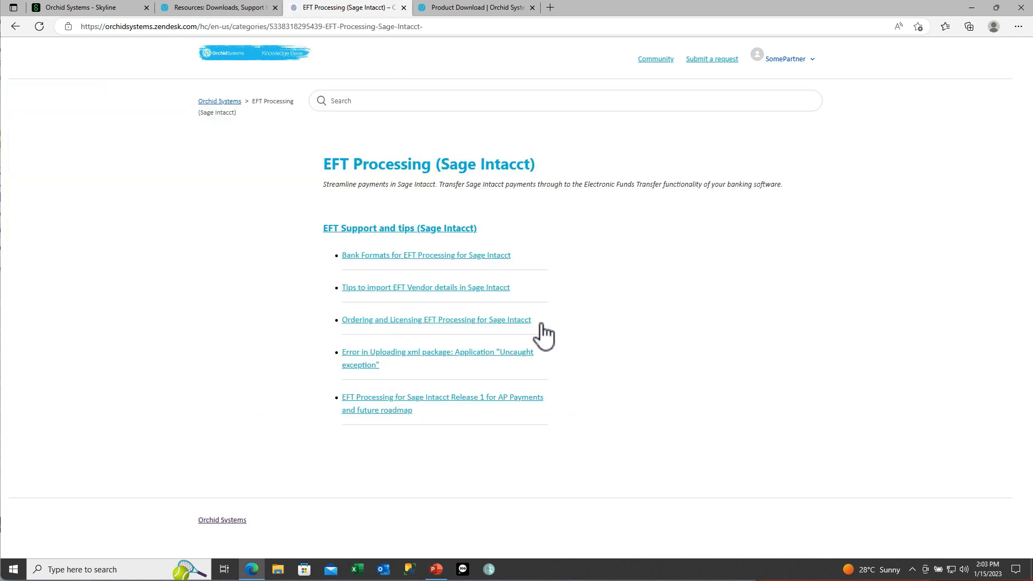
left_click(479, 256)
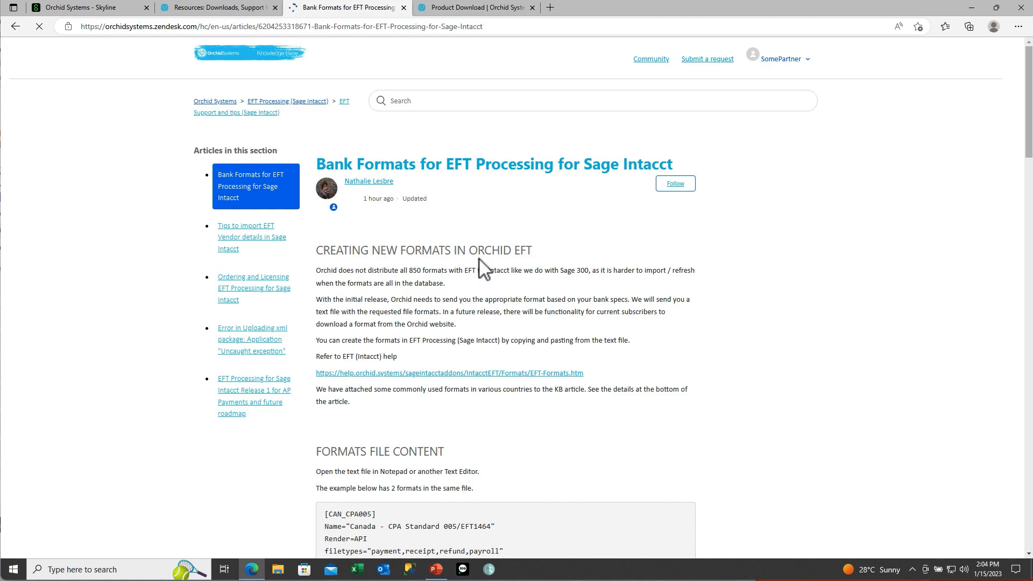
Step: Download the CAN_CPA005 and CAN_CPA005BDC.txt attachment from the article
scroll(721, 417, "down", 4)
scroll(719, 408, "down", 15)
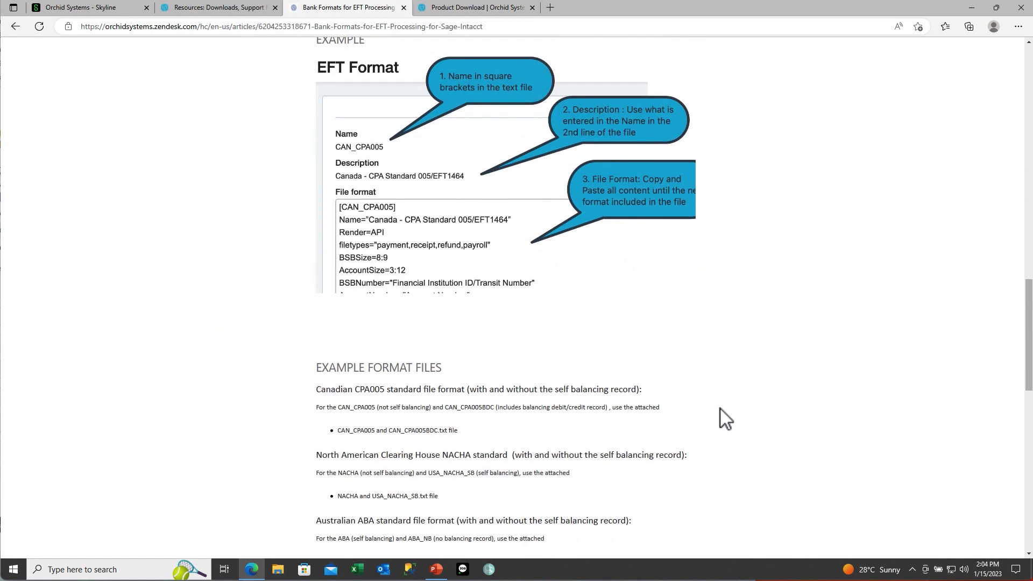
scroll(719, 409, "down", 3)
scroll(720, 408, "down", 4)
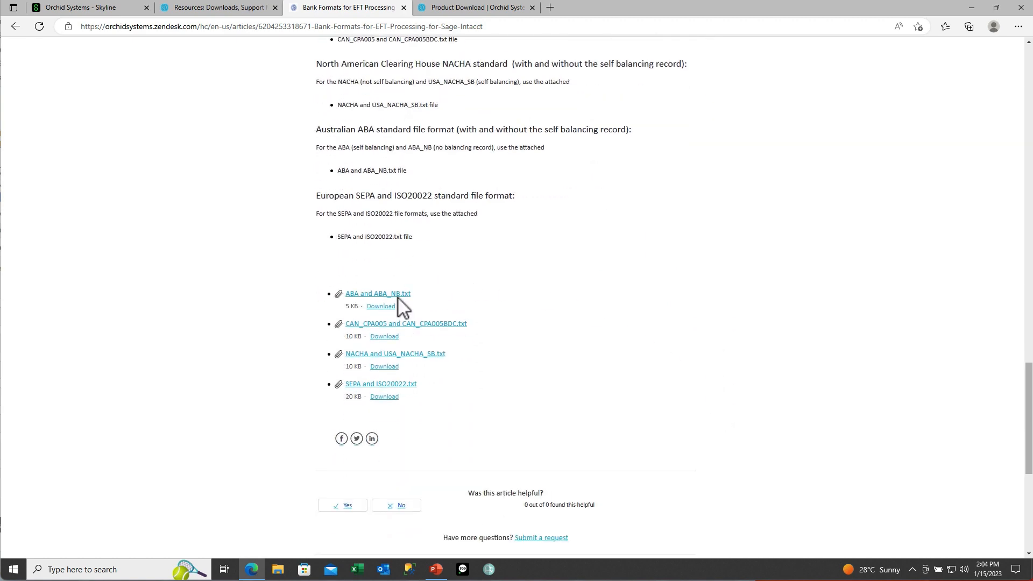
left_click(366, 326)
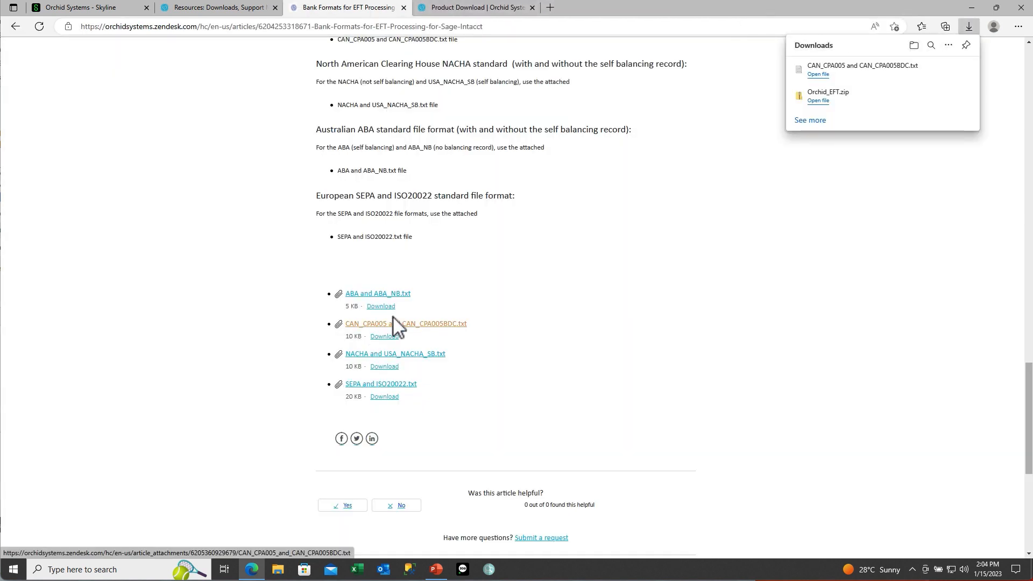
Step: Copy the CAN_CPA005 definition from the downloaded file in Notepad and return to the browser
left_click(818, 75)
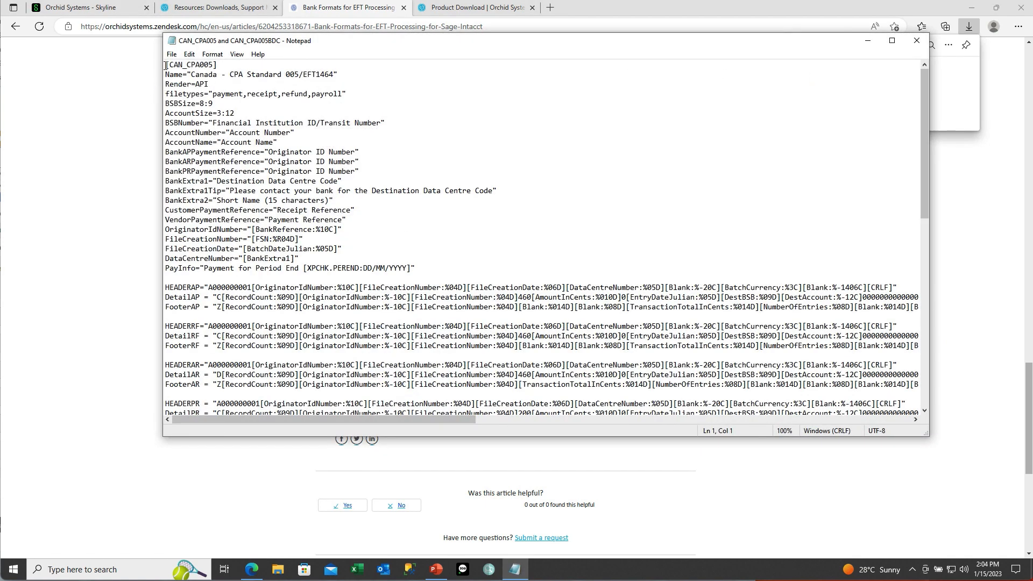
left_click_drag(166, 65, 332, 337)
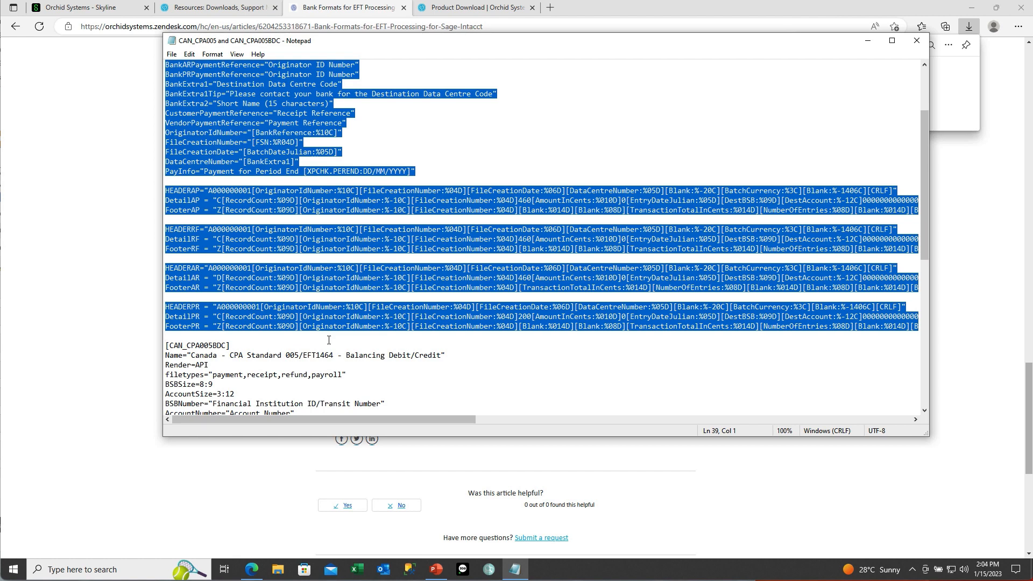
left_click(252, 569)
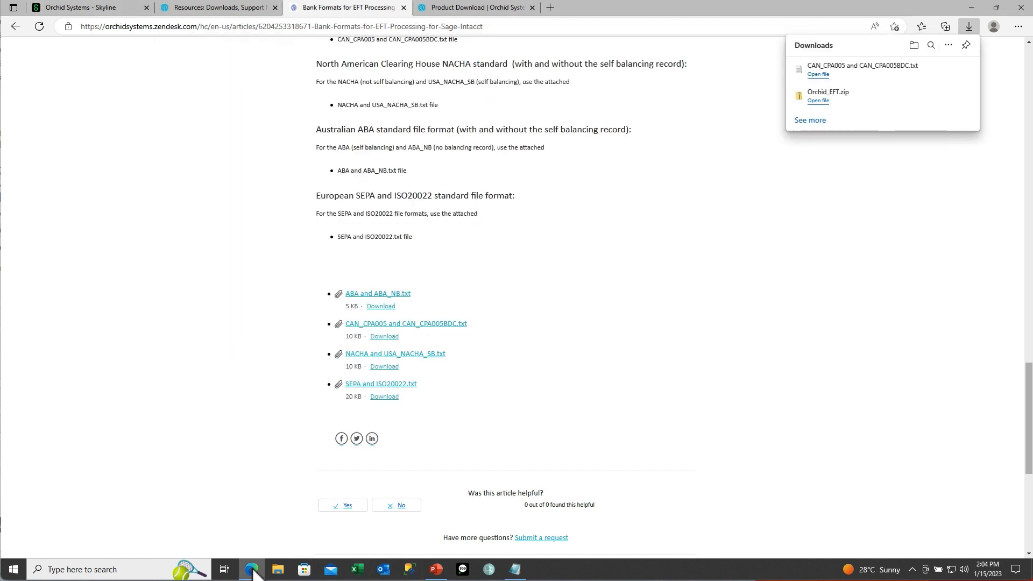
Step: Paste the copied CAN_CPA005 definition into the new format's File format box
left_click(111, 9)
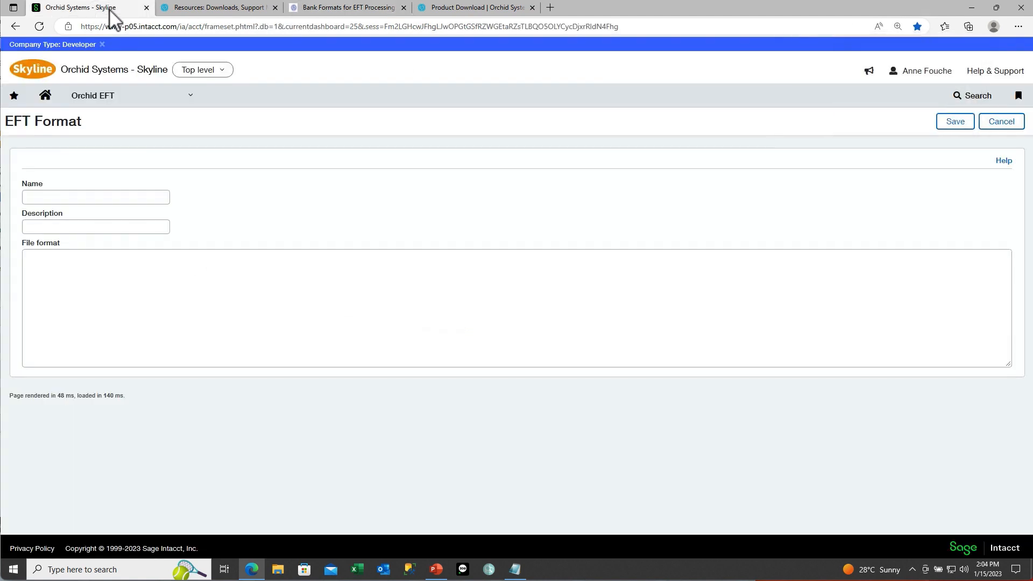
left_click(34, 259)
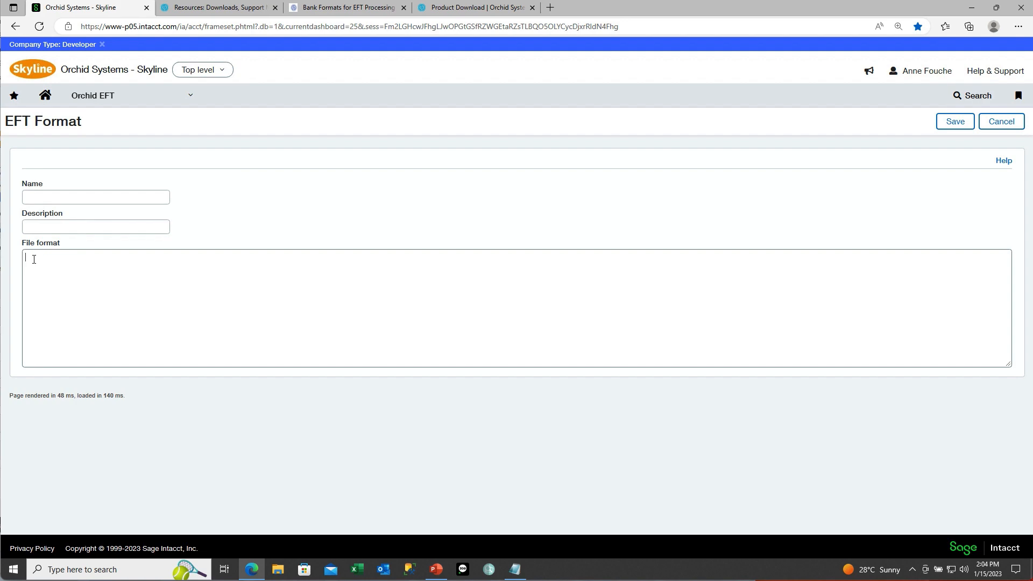
key("ctrl+v")
scroll(34, 259, "up", 15)
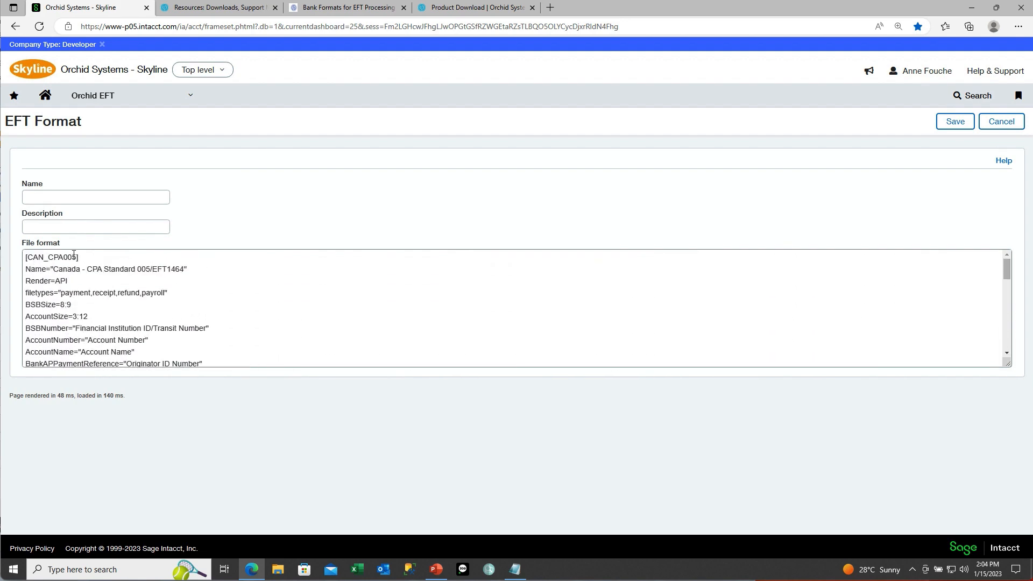
Step: Name the format CAN_CPA005_DEMO with description 'Canada - CPA Standard 005/EFT1464'
left_click_drag(74, 257, 29, 257)
key("ctrl+c")
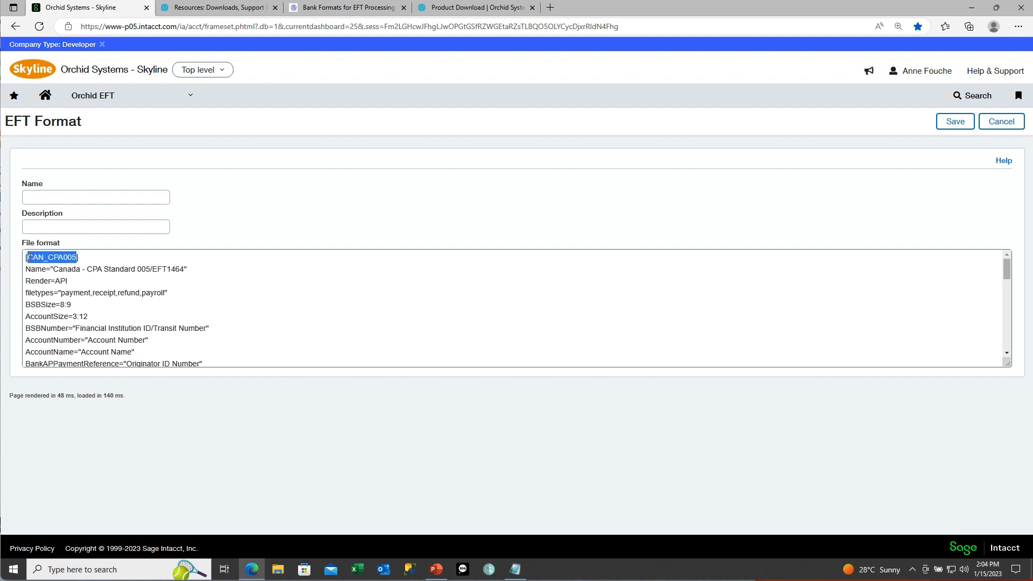
left_click(30, 197)
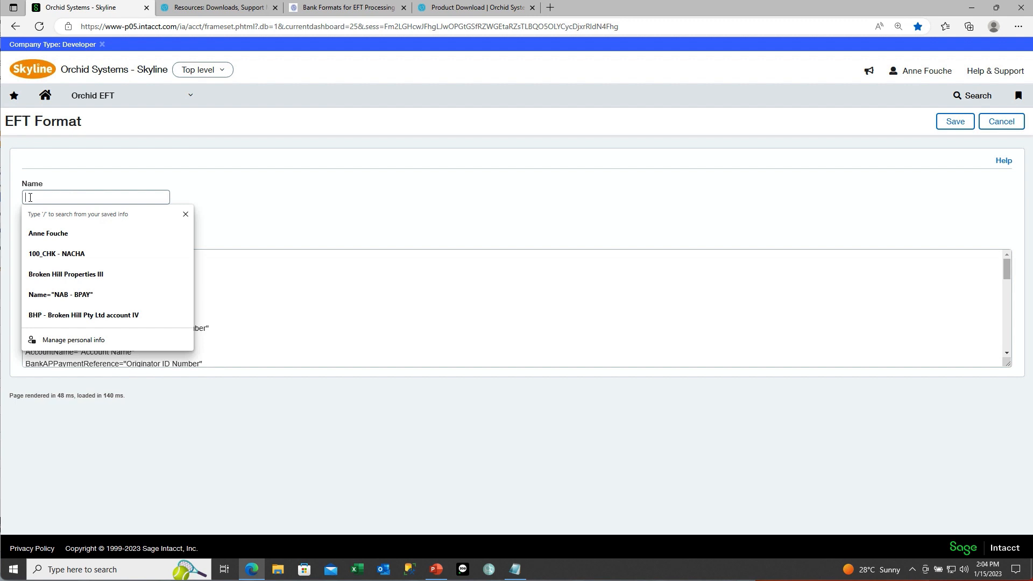
key("ctrl+v")
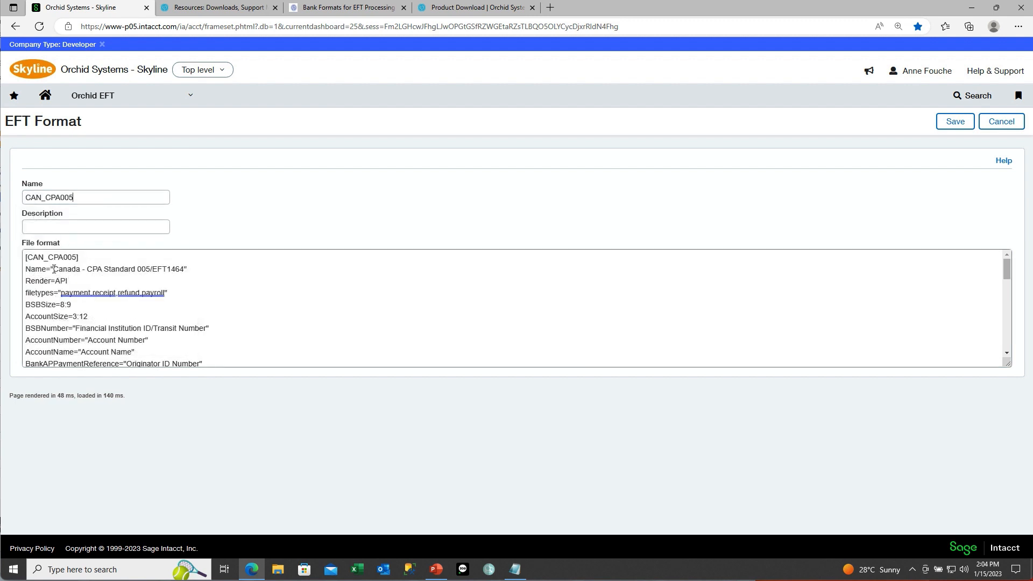
left_click_drag(54, 269, 185, 268)
key("ctrl+c")
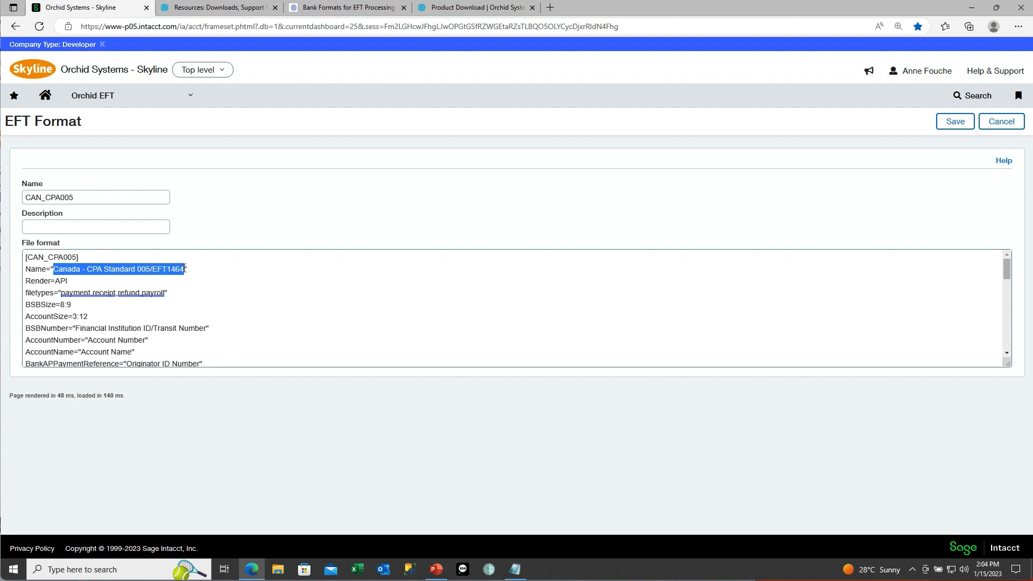
left_click(83, 222)
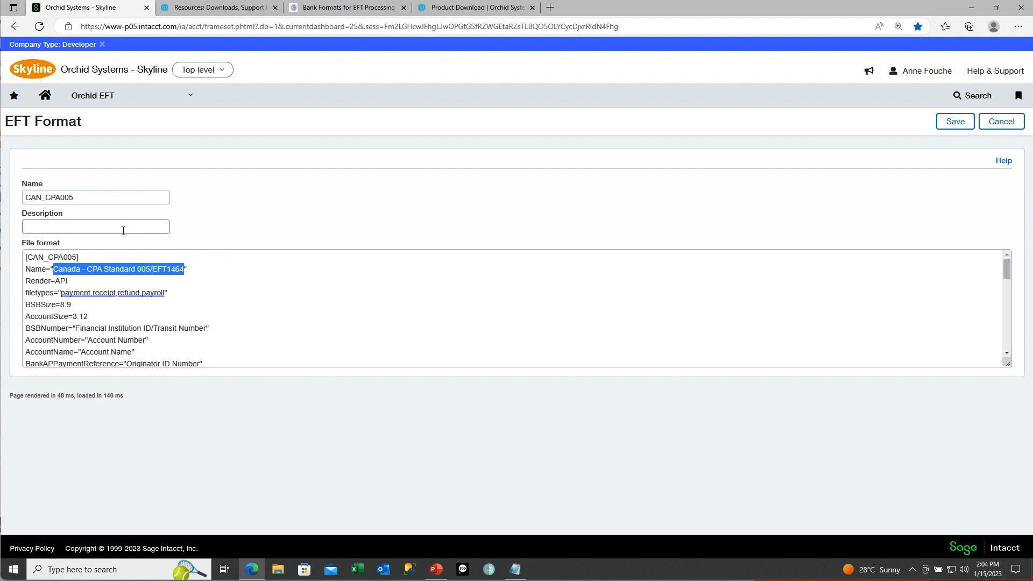
key("ctrl+v")
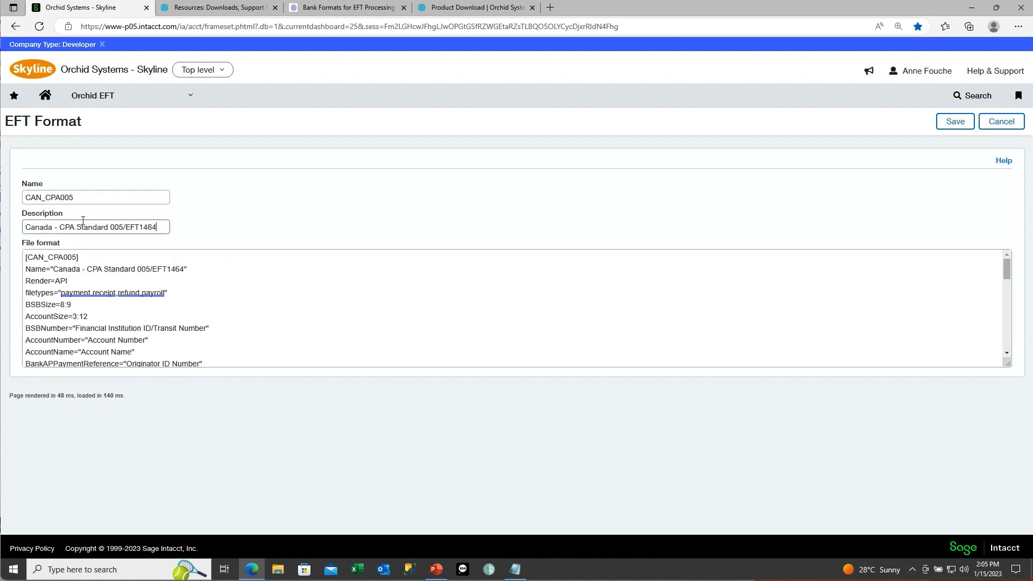
left_click(88, 202)
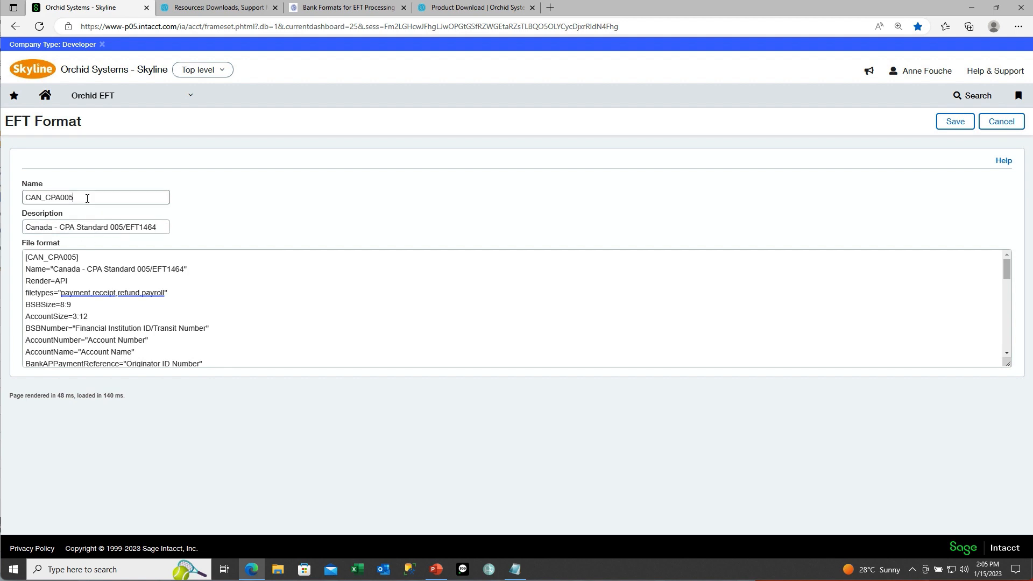
type("_DEMO")
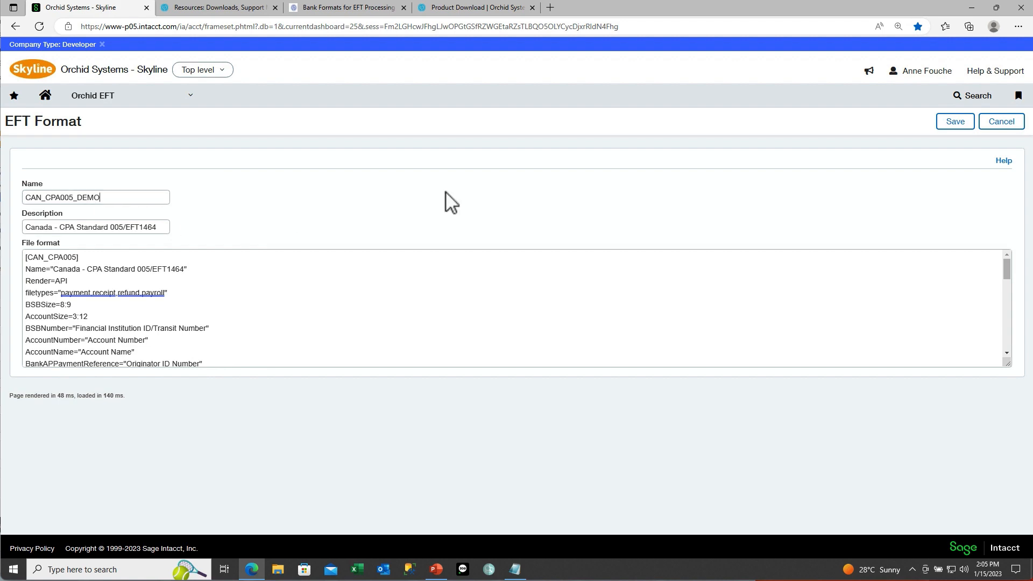
Step: Save CAN_CPA005_DEMO, check it in the name-sorted formats list, then go to EFT Banks
left_click(952, 124)
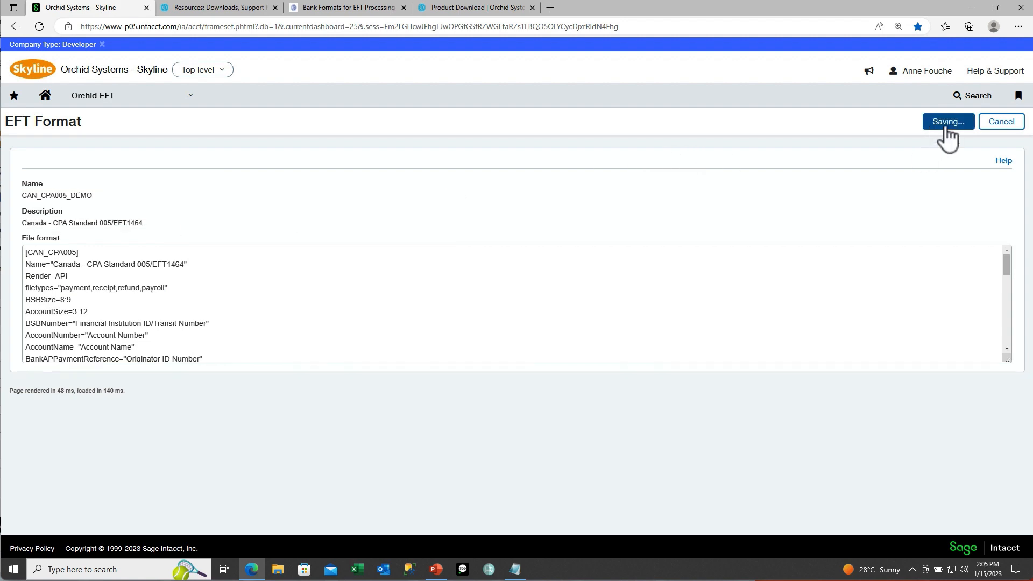
left_click(98, 188)
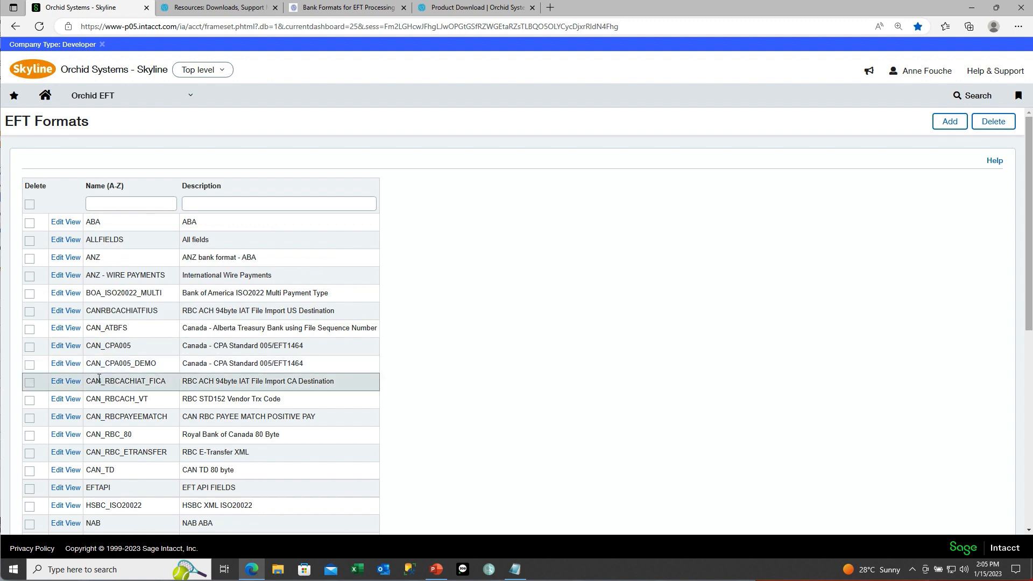
left_click(15, 27)
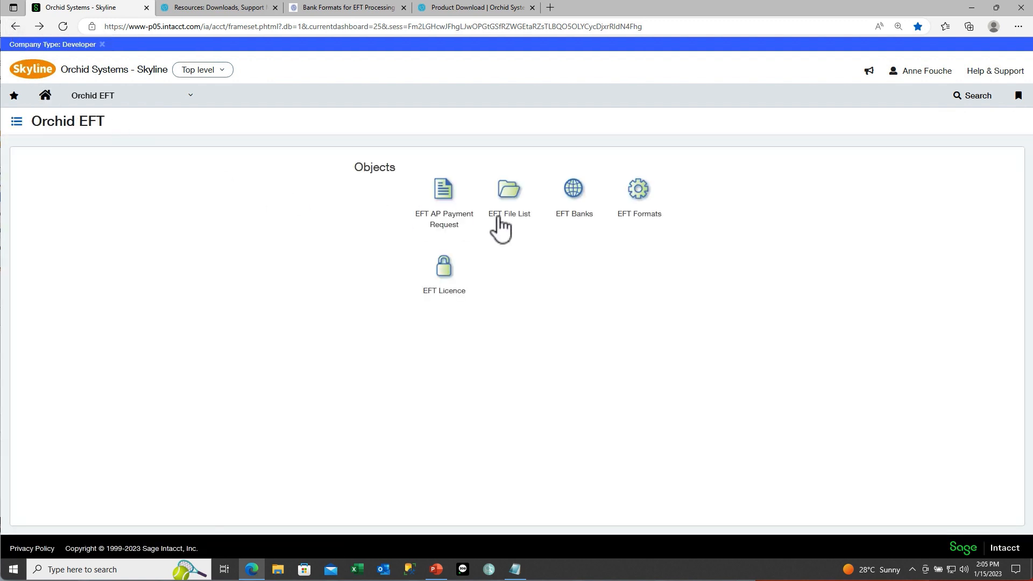
left_click(573, 197)
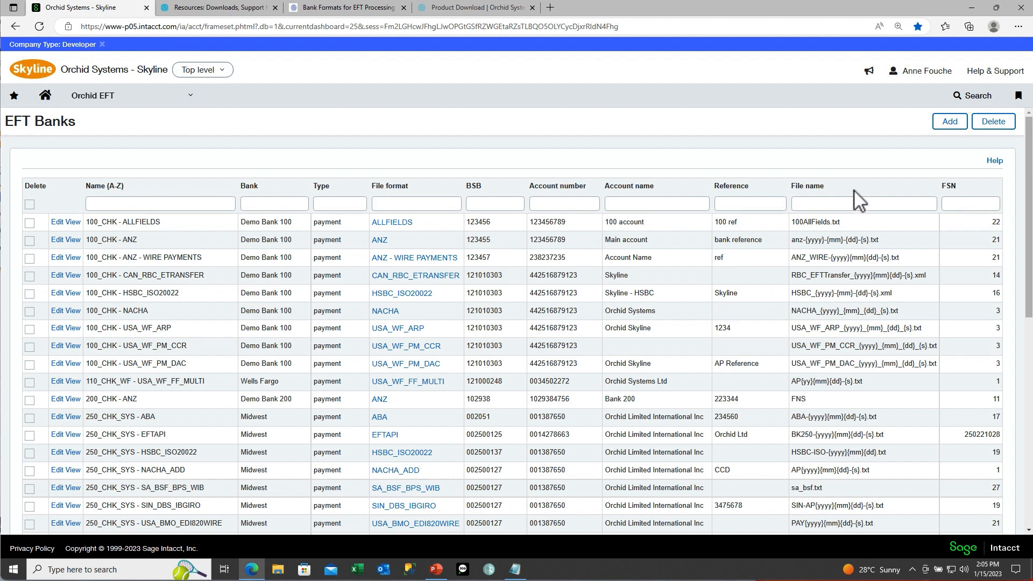
Step: Add an EFT bank record for bank 100_CHK using the CAN_CPA005_DEMO file format
left_click(945, 128)
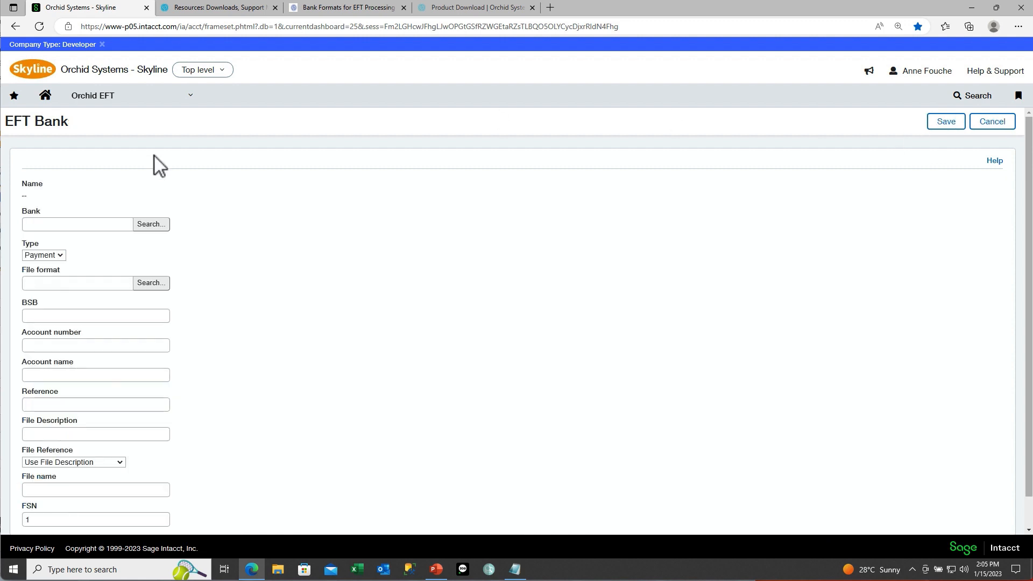
left_click(75, 225)
left_click(156, 224)
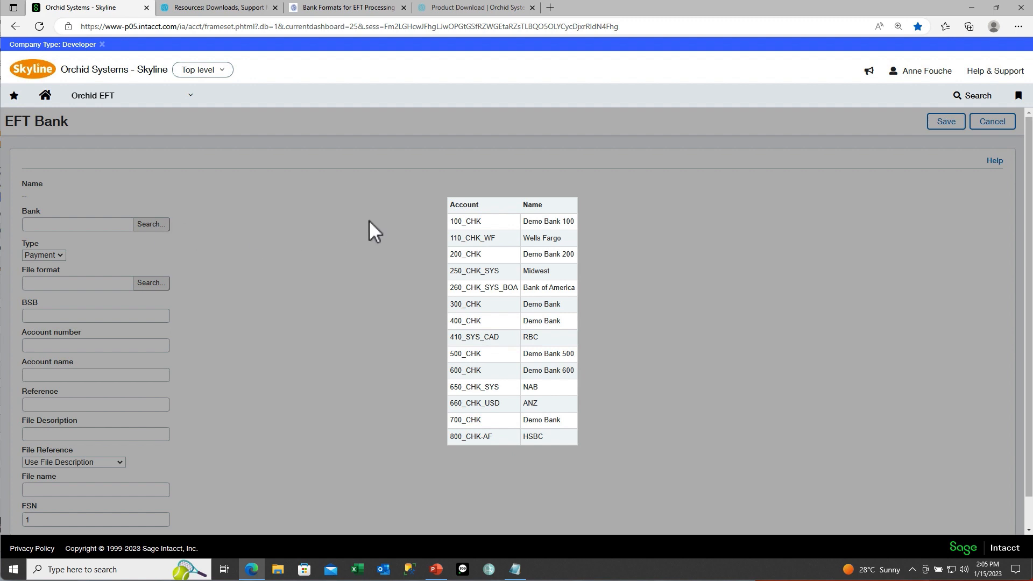
left_click(460, 221)
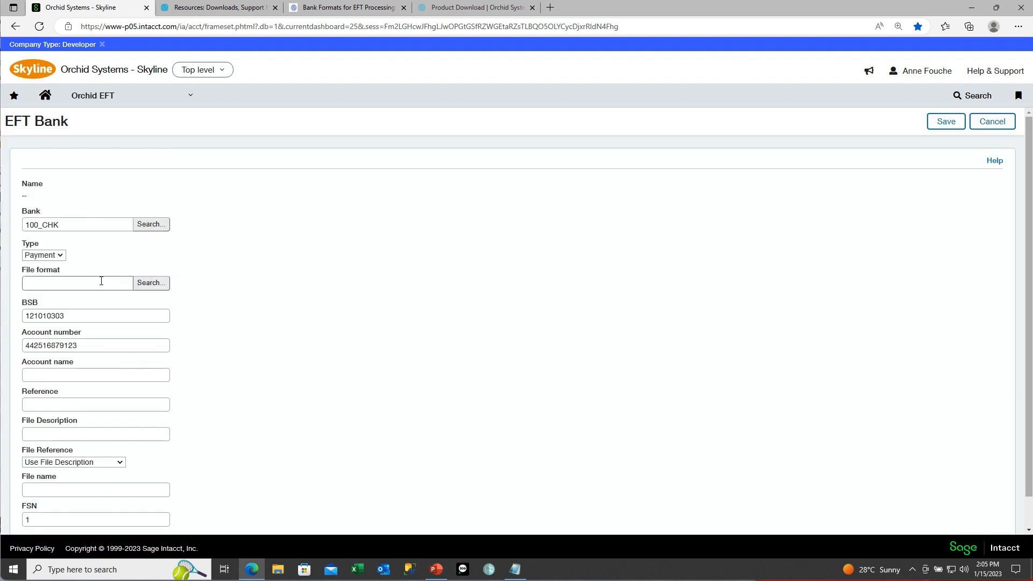
left_click(148, 290)
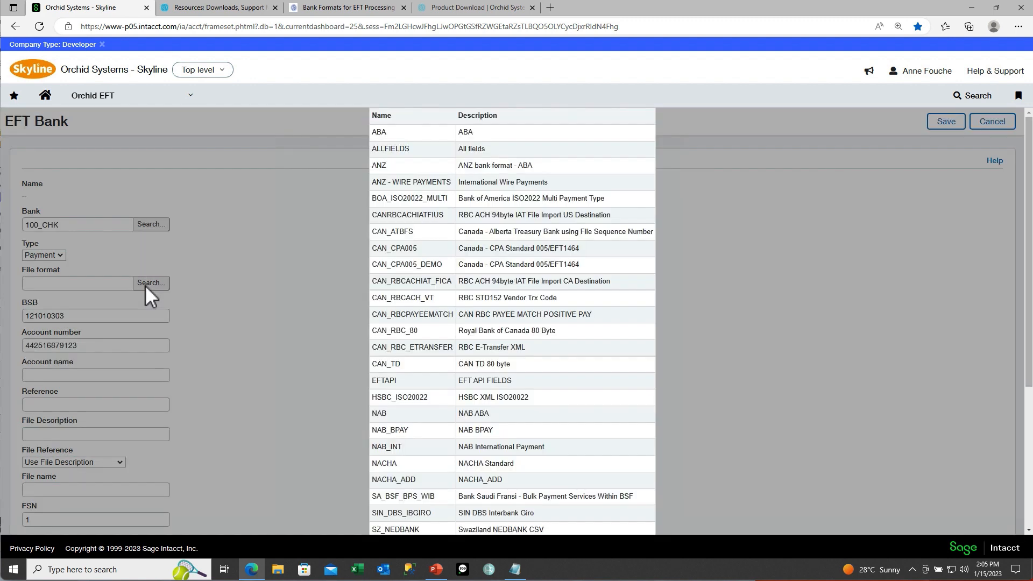
left_click(416, 263)
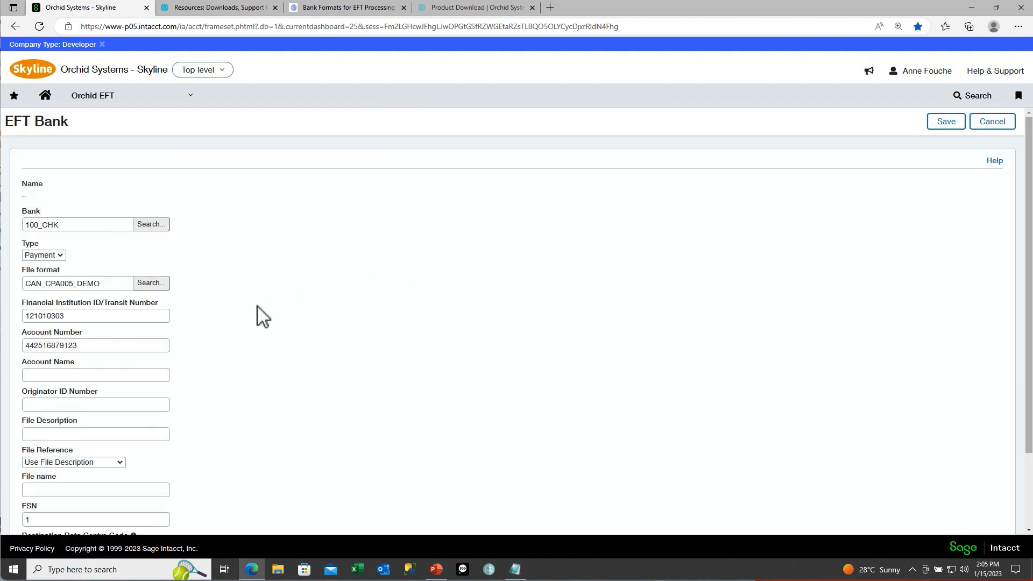
Step: Begin the originator ID with 03000 and set short name Orchid Systems
scroll(257, 306, "down", 1)
scroll(257, 305, "down", 1)
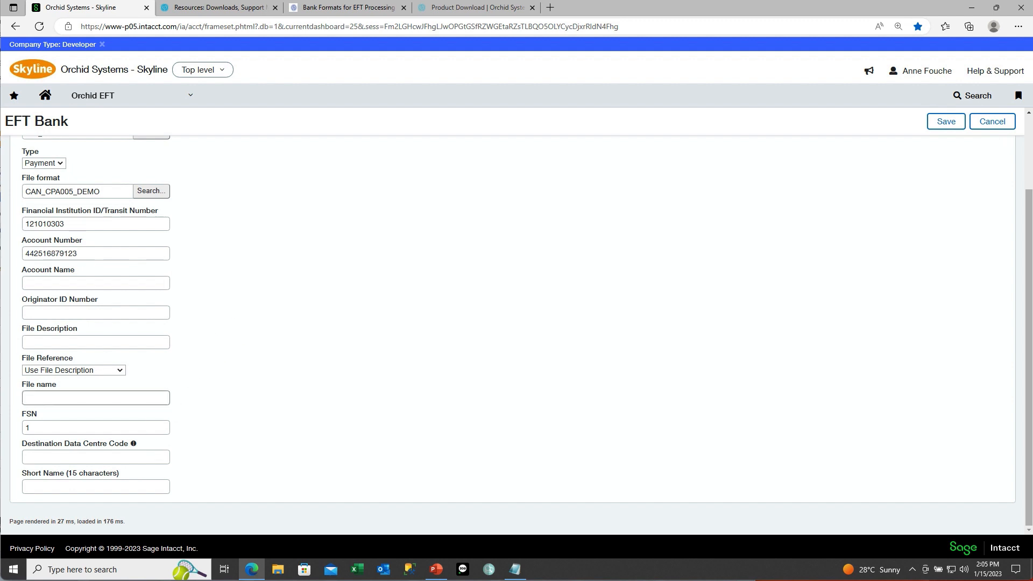
mouse_move(134, 444)
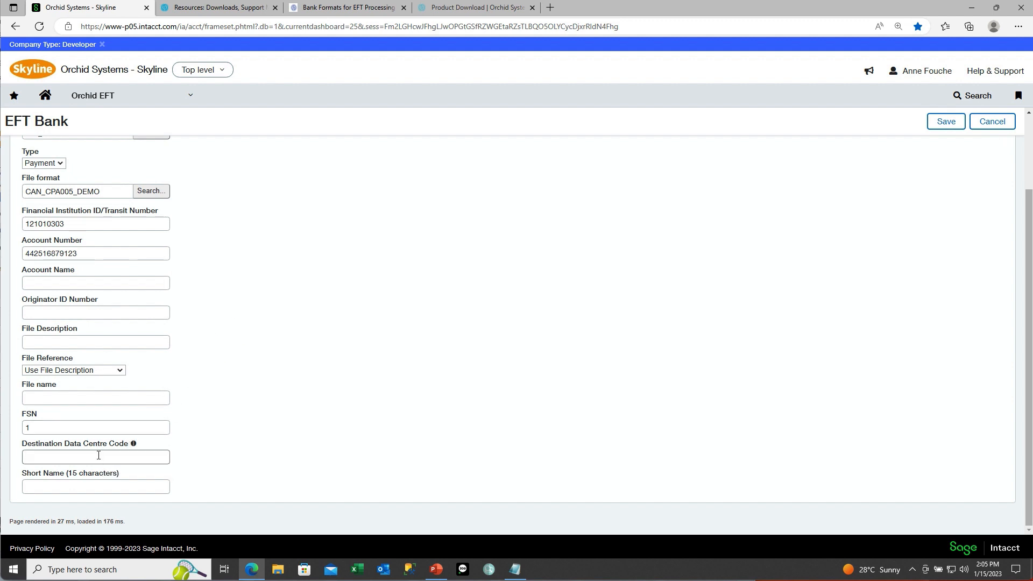
type("03000")
key("Tab")
type("Orchid Systems")
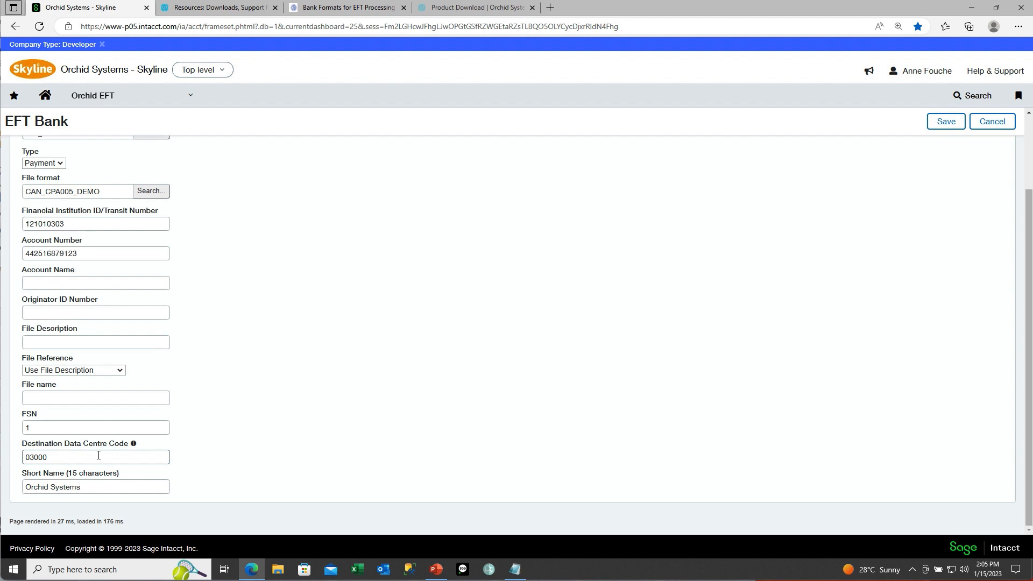
Step: Set file name CPA_DEMO_{yyyy}_{mm}_{dd}_{s}.txt, originator ID 03000100, account name Orchid Systems, and save
left_click(59, 400)
type("CPA_DEMO_{yyyy}_{mm}_{dd}_{s")
type(".txt")
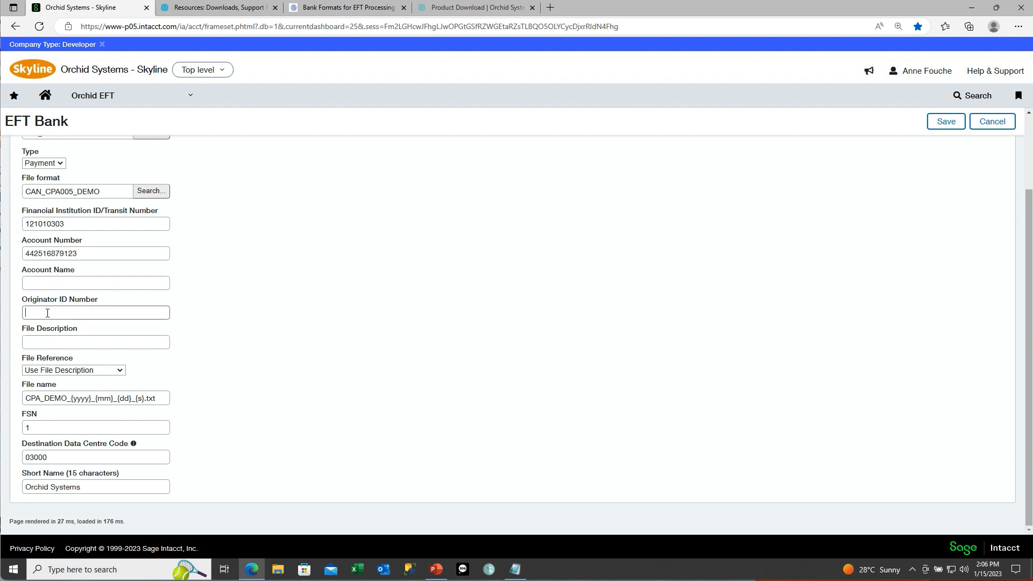
type("03000100")
left_click(30, 281)
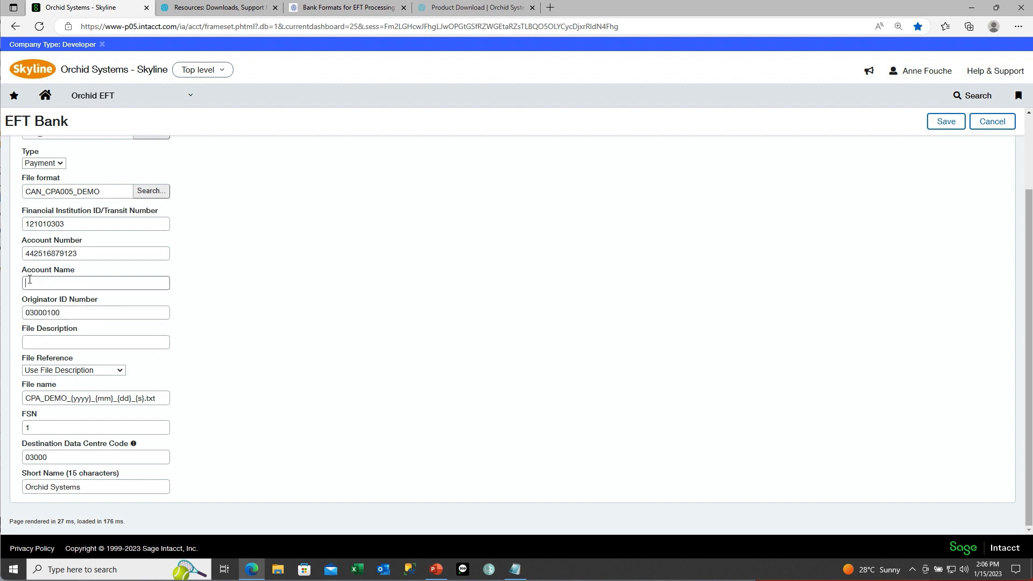
type("Orchid Systems")
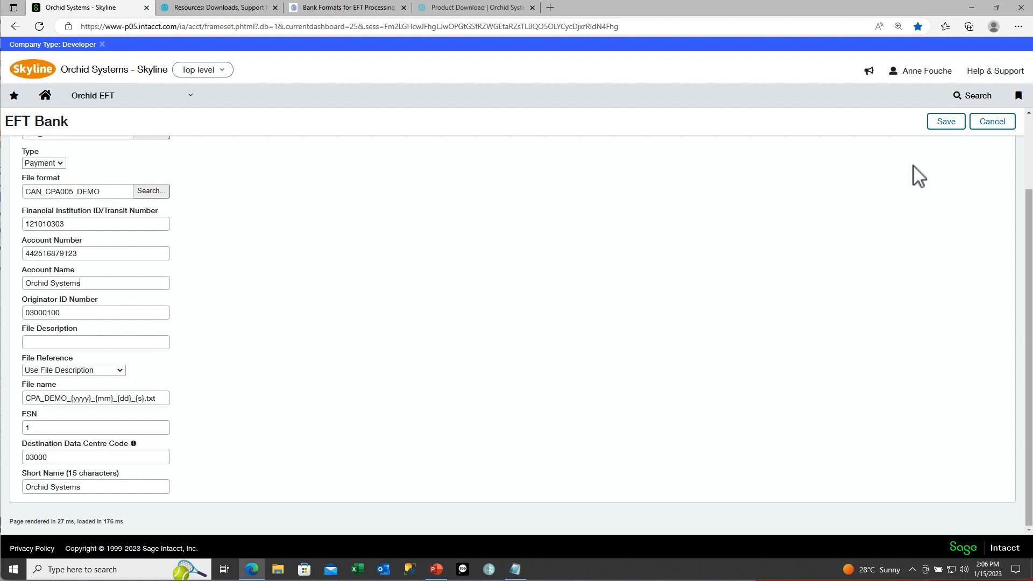
left_click(949, 128)
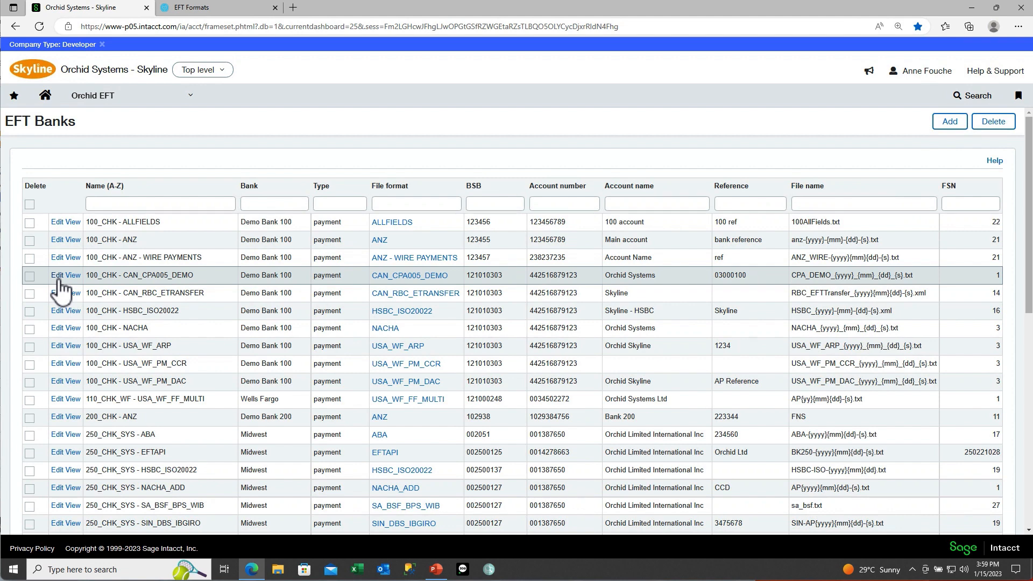
Step: Open the CAN_CPA005_DEMO EFT bank, review its setup help page, and return to the EFT Banks list
left_click(58, 279)
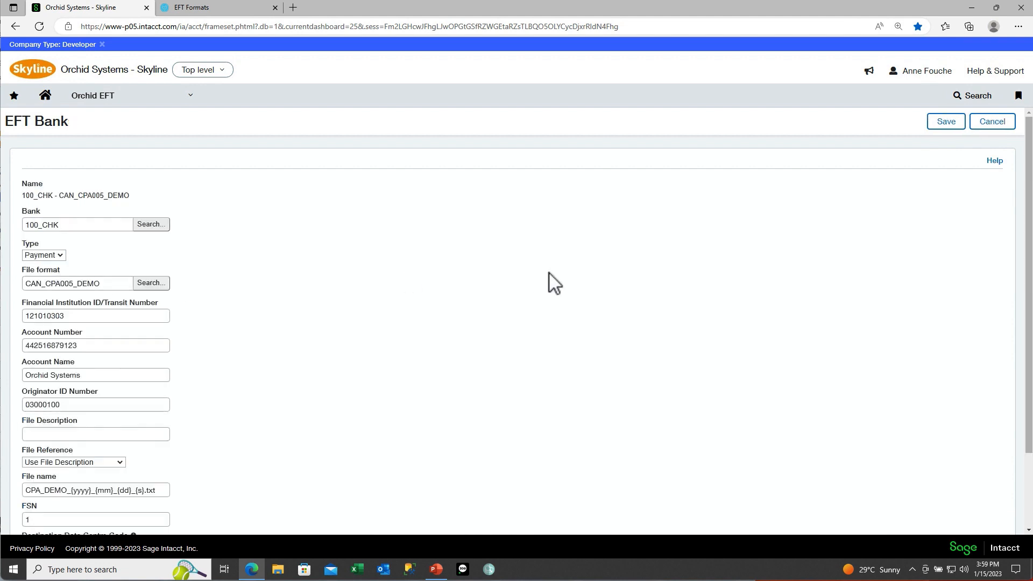
left_click(993, 161)
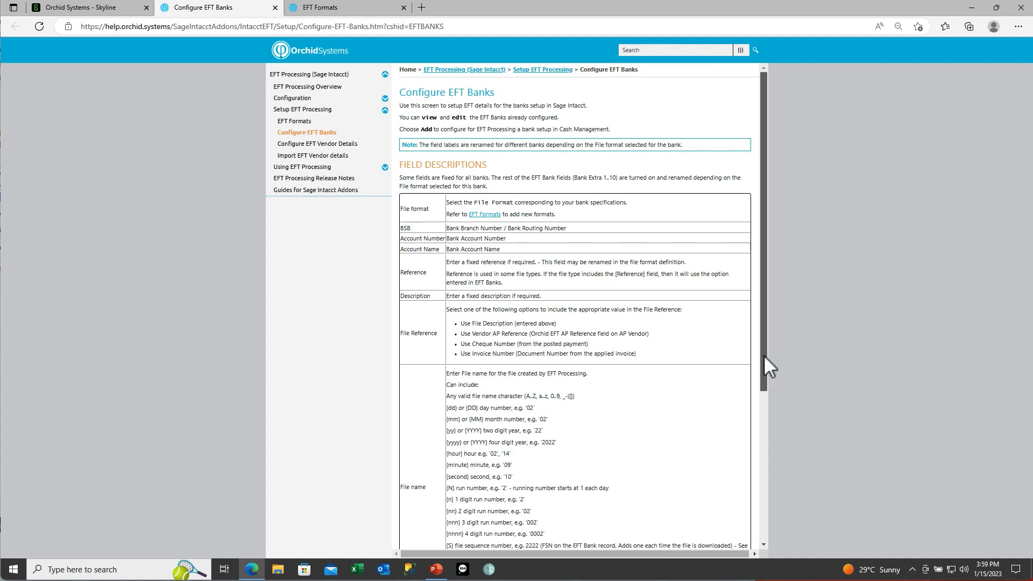
left_click_drag(763, 354, 763, 317)
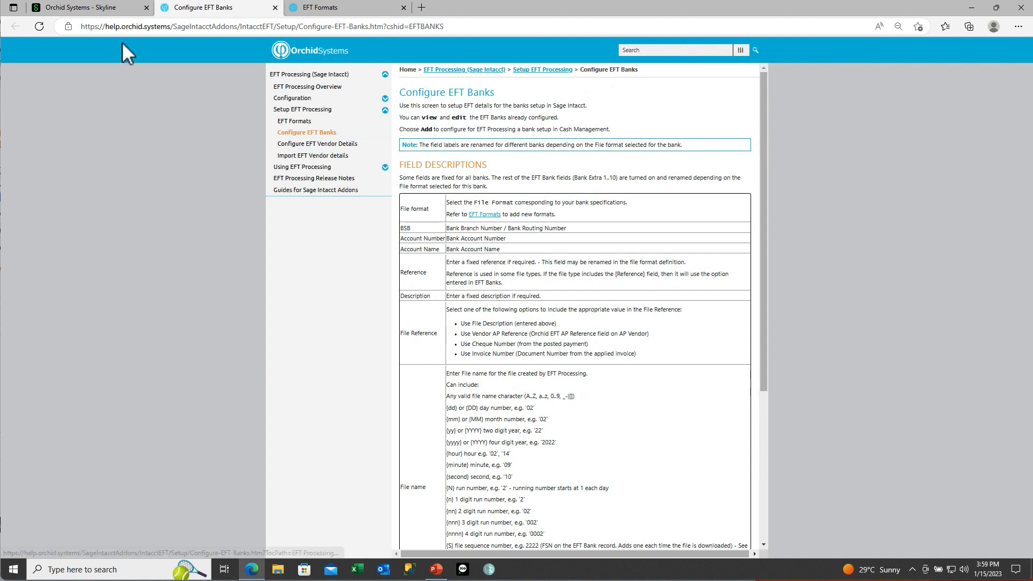
left_click(105, 12)
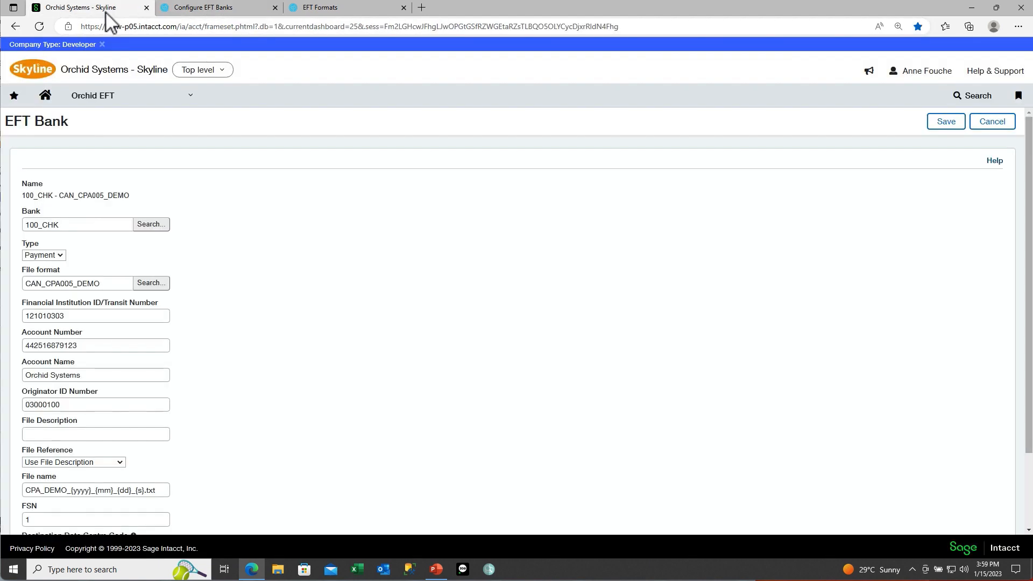
left_click(16, 27)
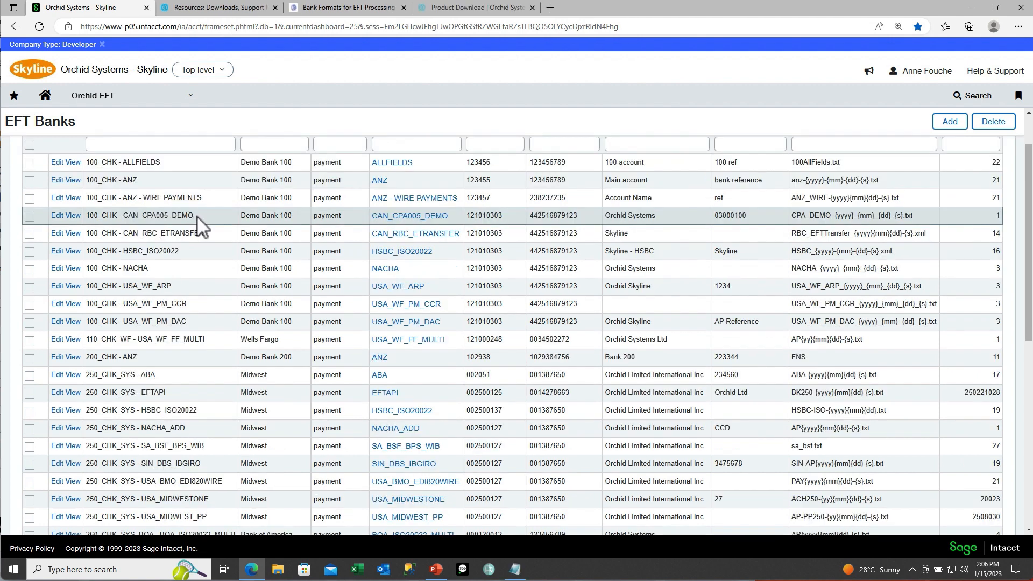
left_click_drag(192, 215, 123, 215)
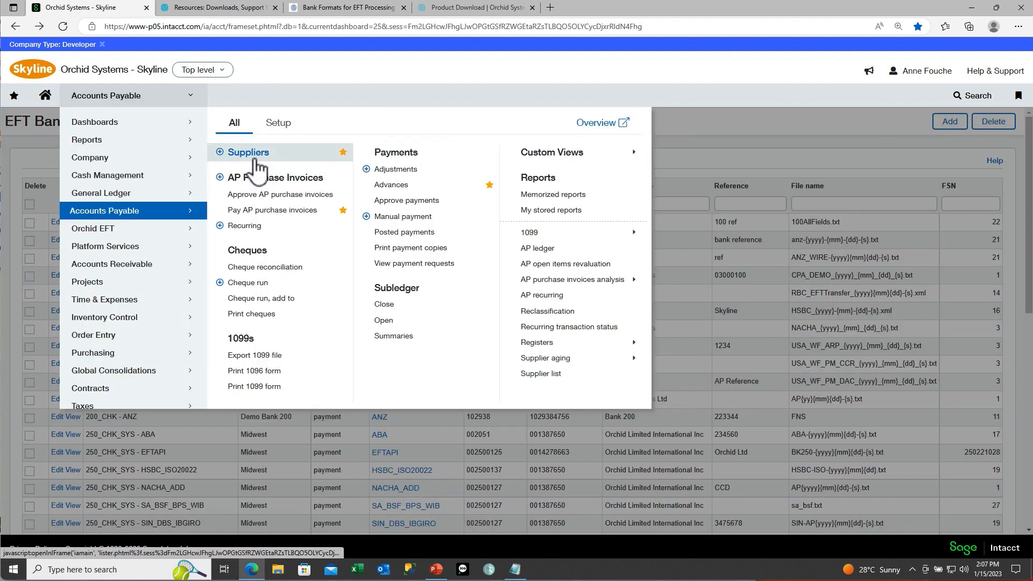
Step: Edit supplier The Post Company and choose CAN_CPA005_DEMO as its Orchid EFT file format
left_click(253, 156)
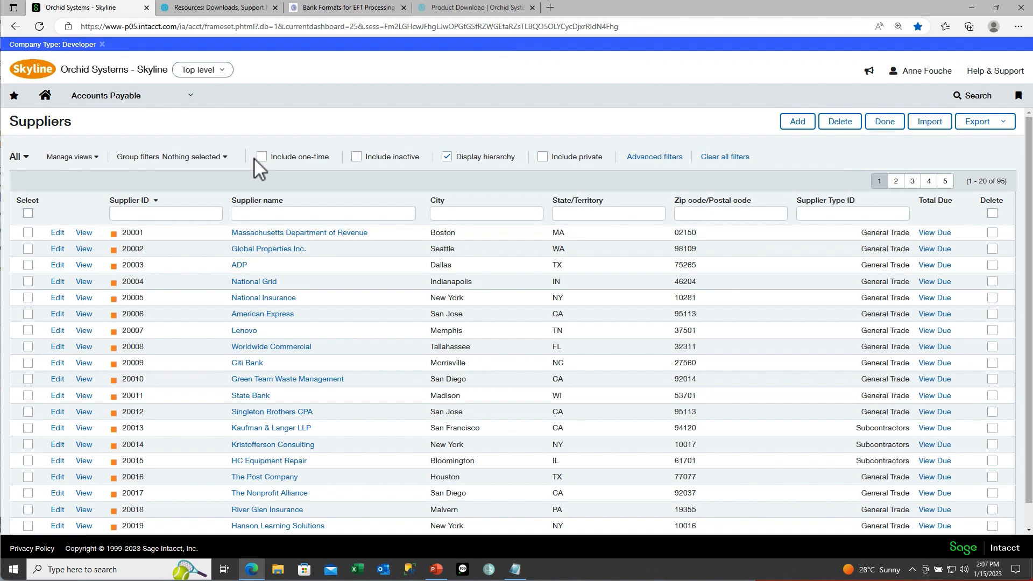
left_click(58, 483)
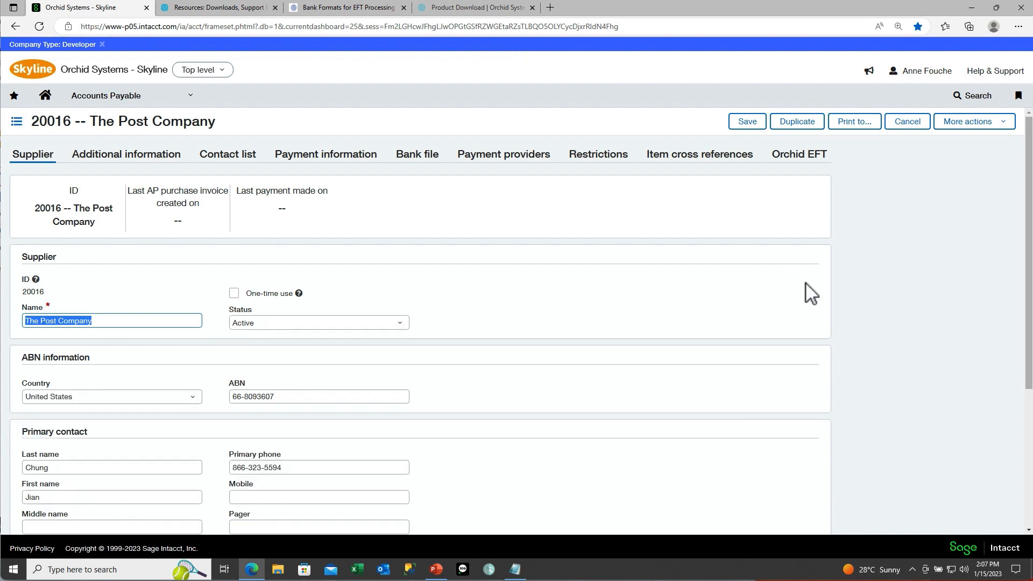
left_click(794, 158)
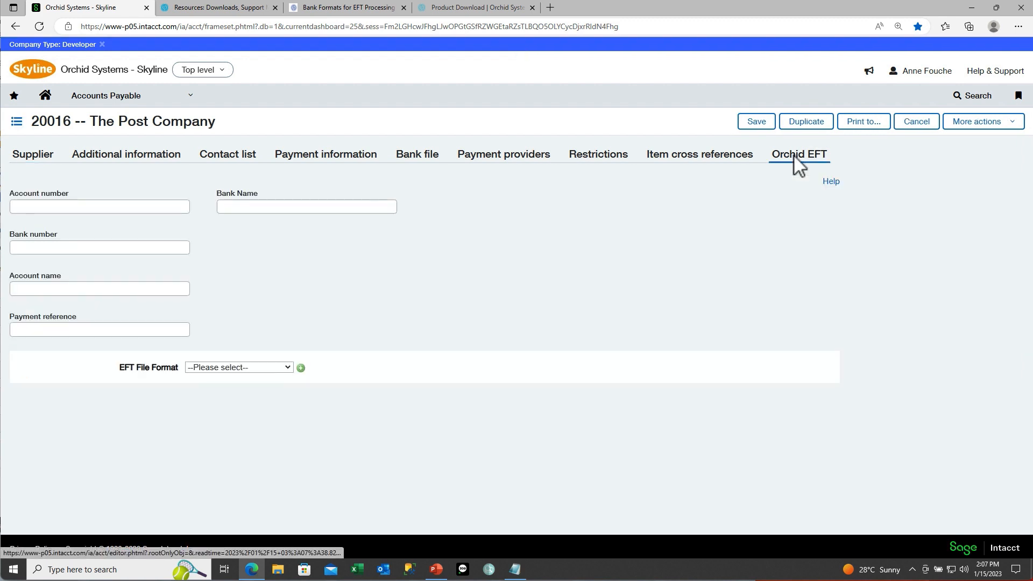
left_click(288, 368)
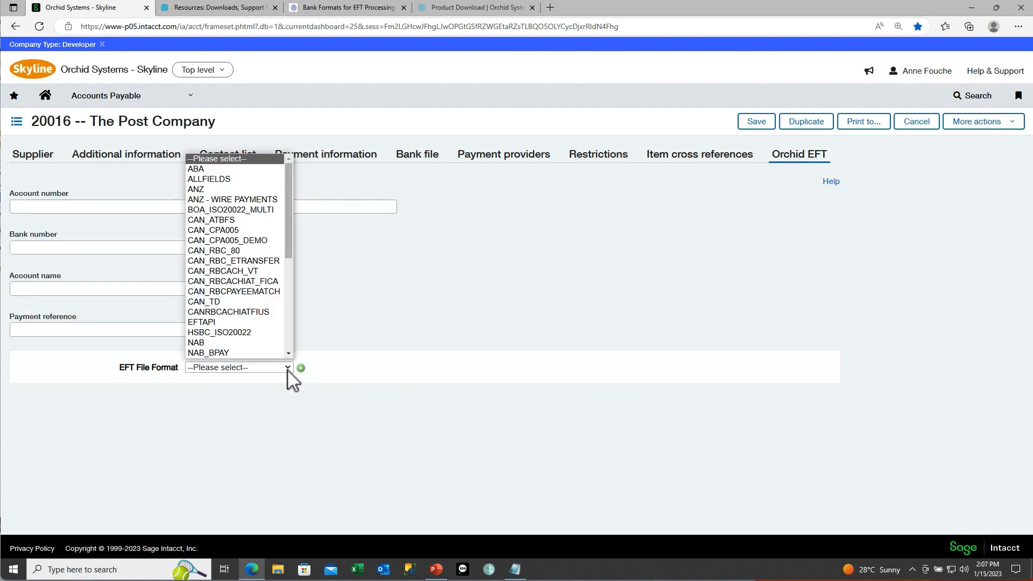
left_click(273, 241)
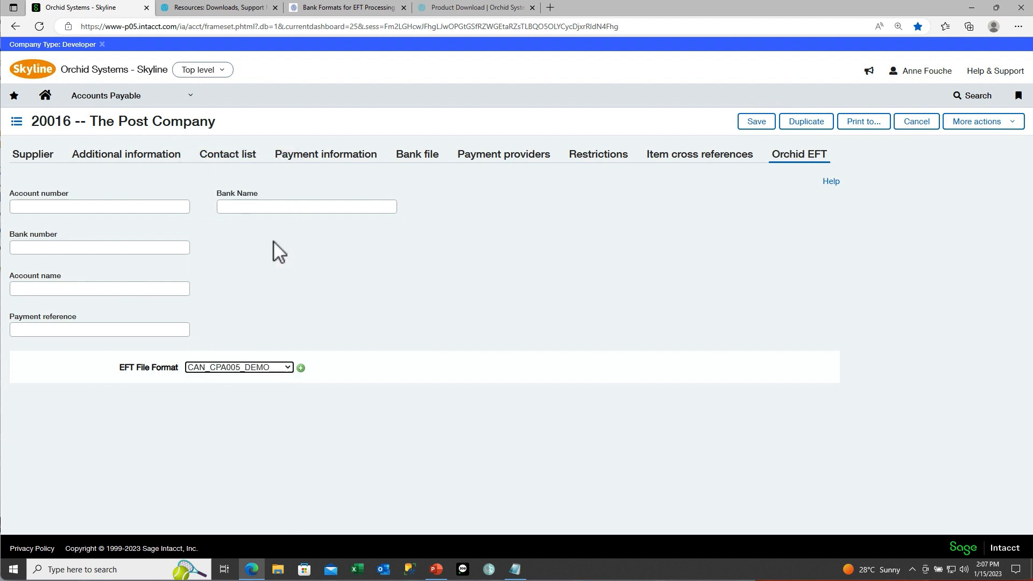
Step: Enter the supplier's account and transit numbers, account name The Post Company, payment reference, bank RBC, and save
left_click(160, 209)
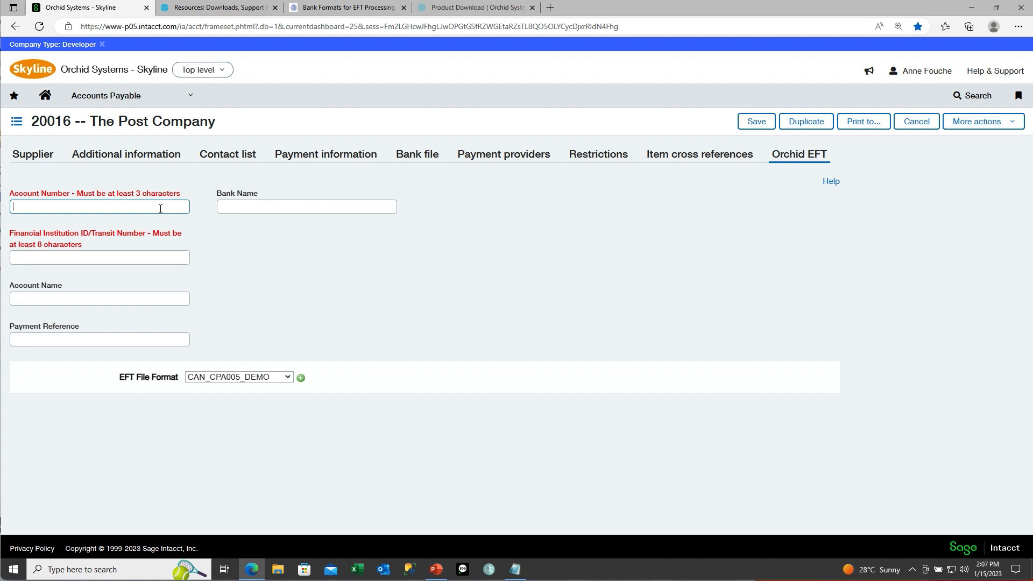
type("123456")
key("Tab")
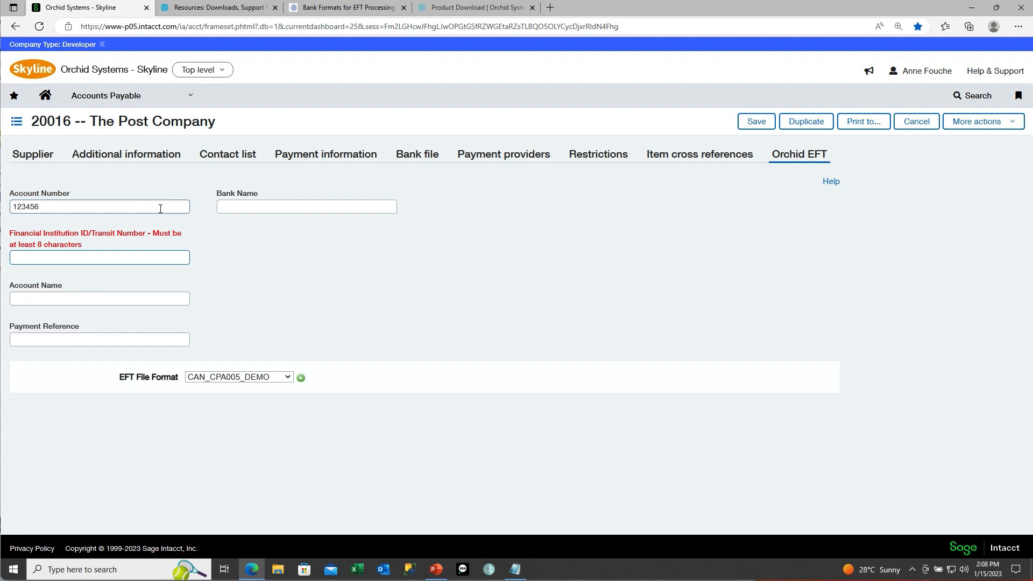
type("123")
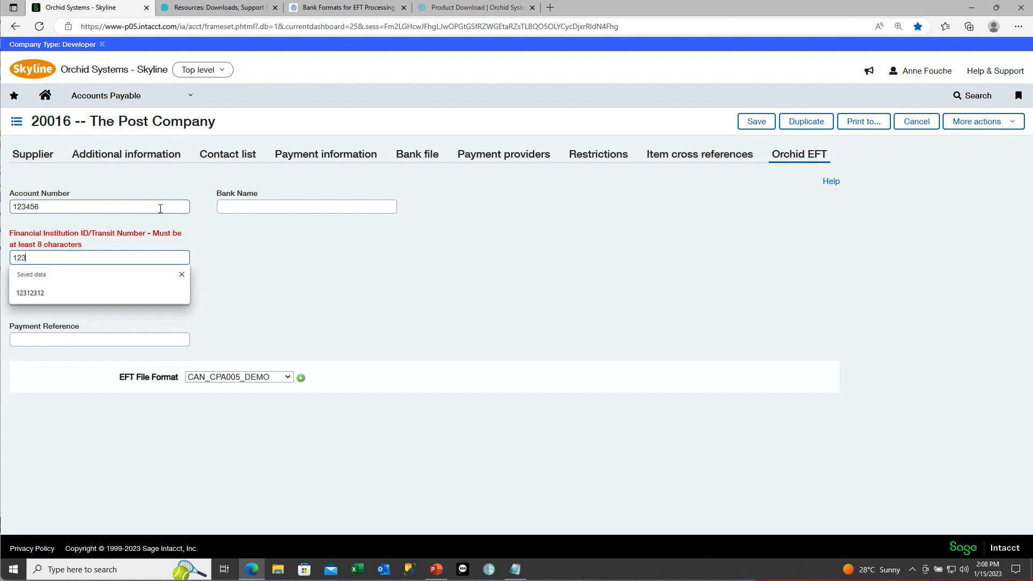
type("123123")
key("Tab")
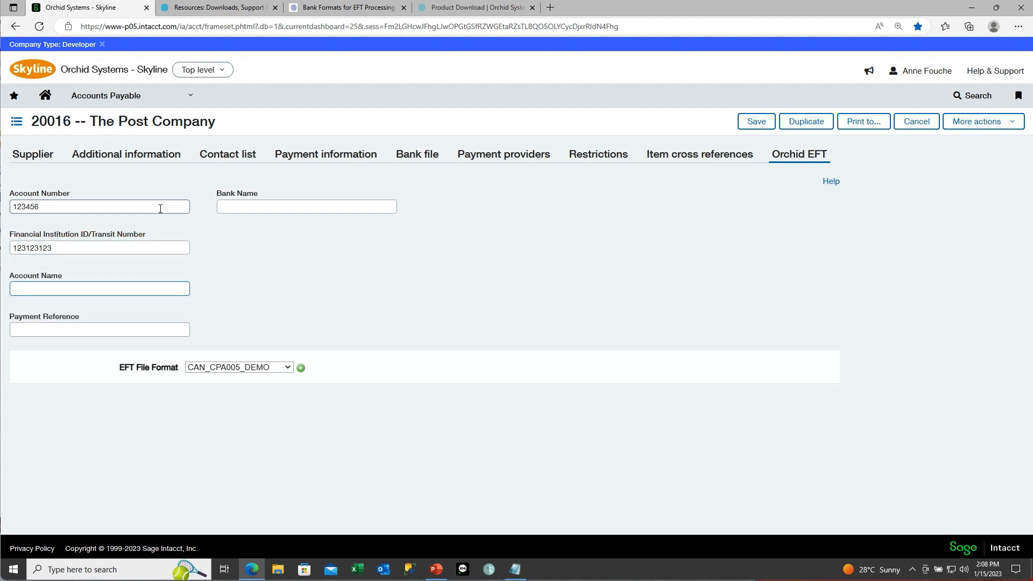
type("The Post Company")
key("Tab")
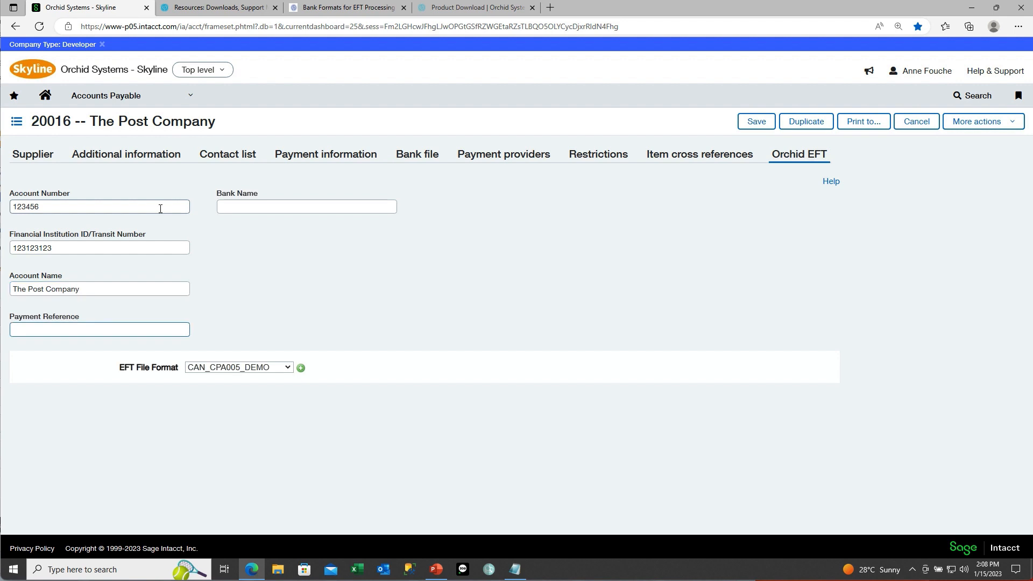
type("123")
left_click(230, 207)
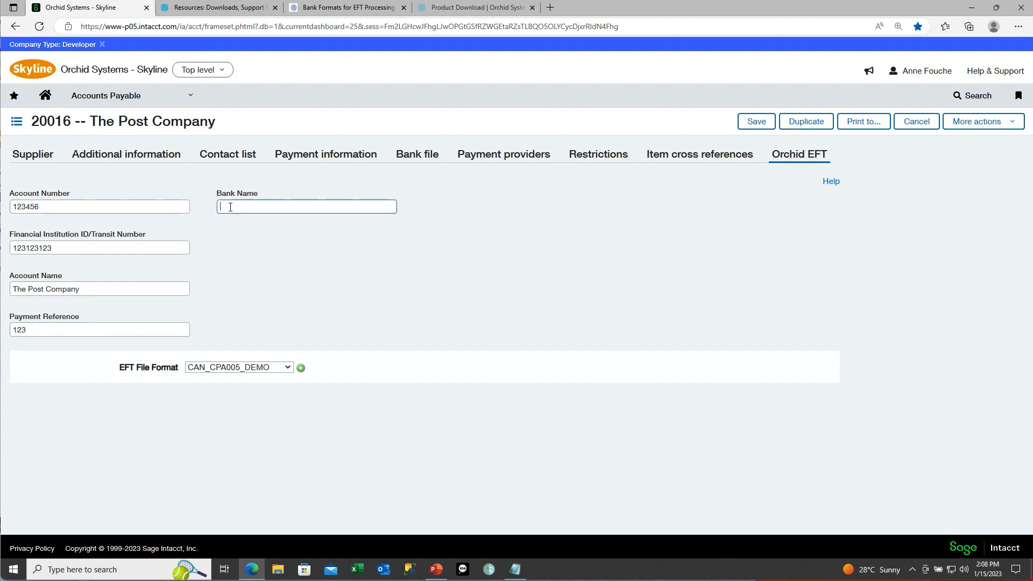
type("RBC")
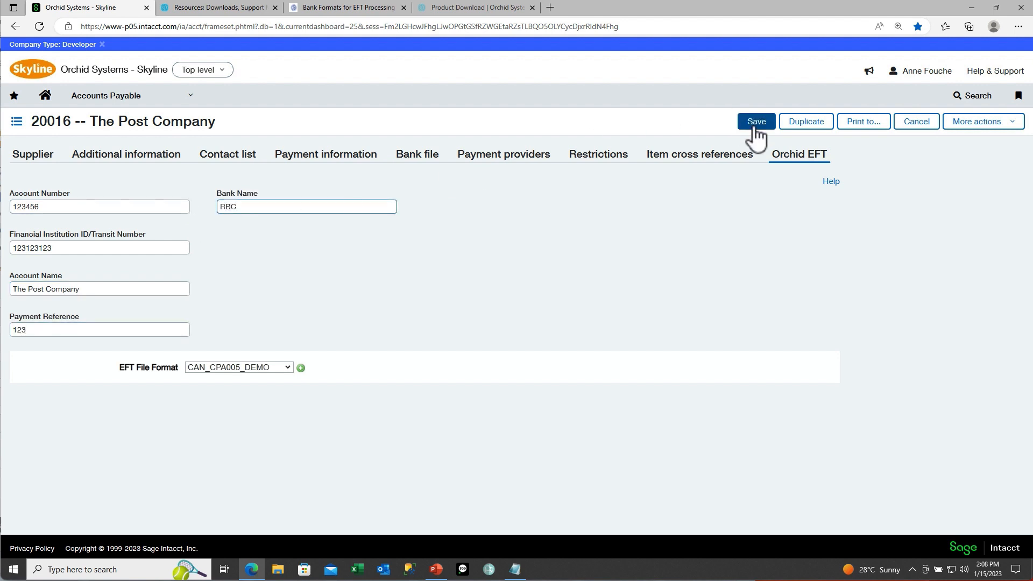
left_click(755, 122)
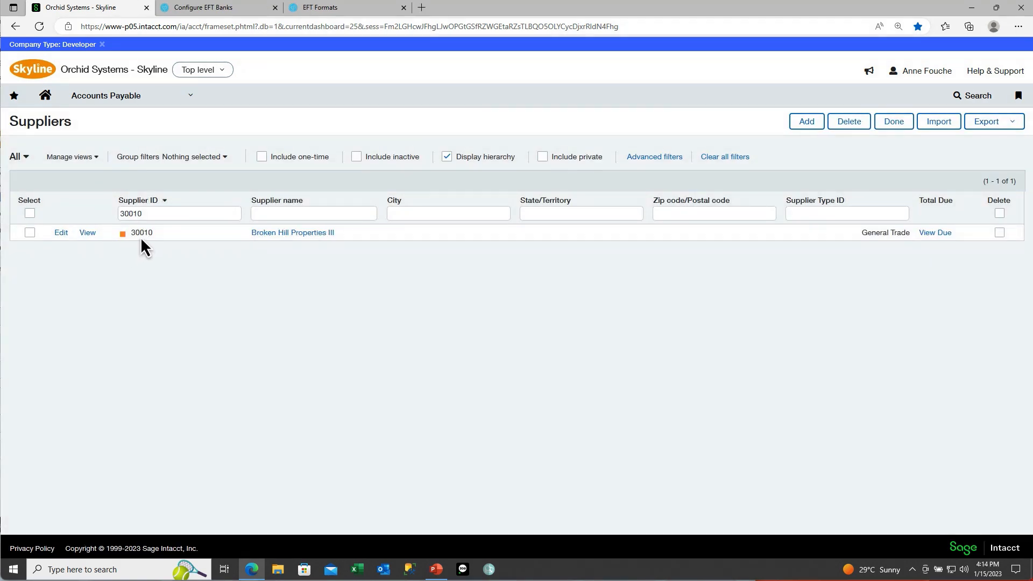
Step: Open supplier 30010 Broken Hill Properties III's Orchid EFT details (bank DBS, format USA_WF_PM_CCR)
left_click(61, 232)
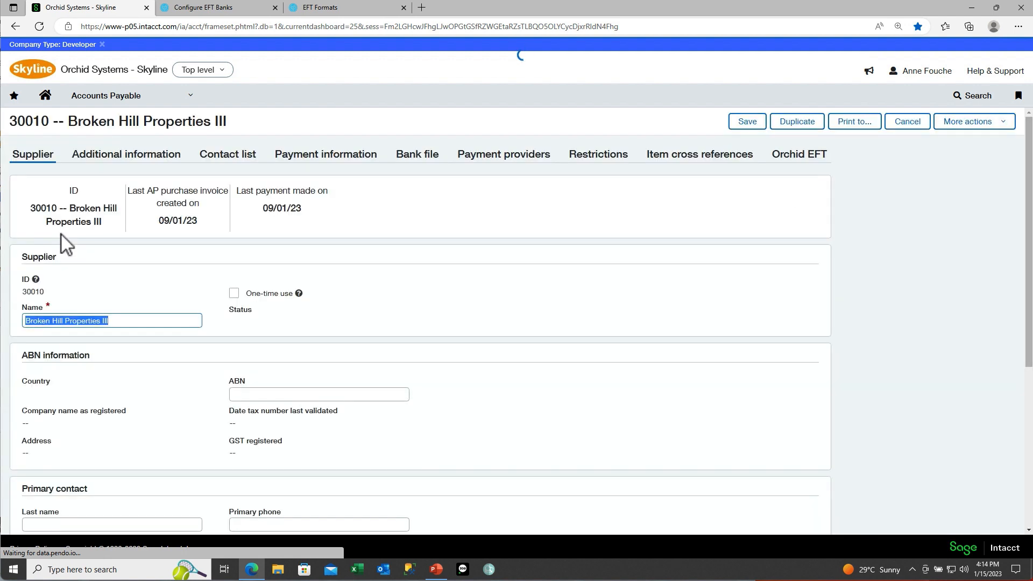
left_click(788, 157)
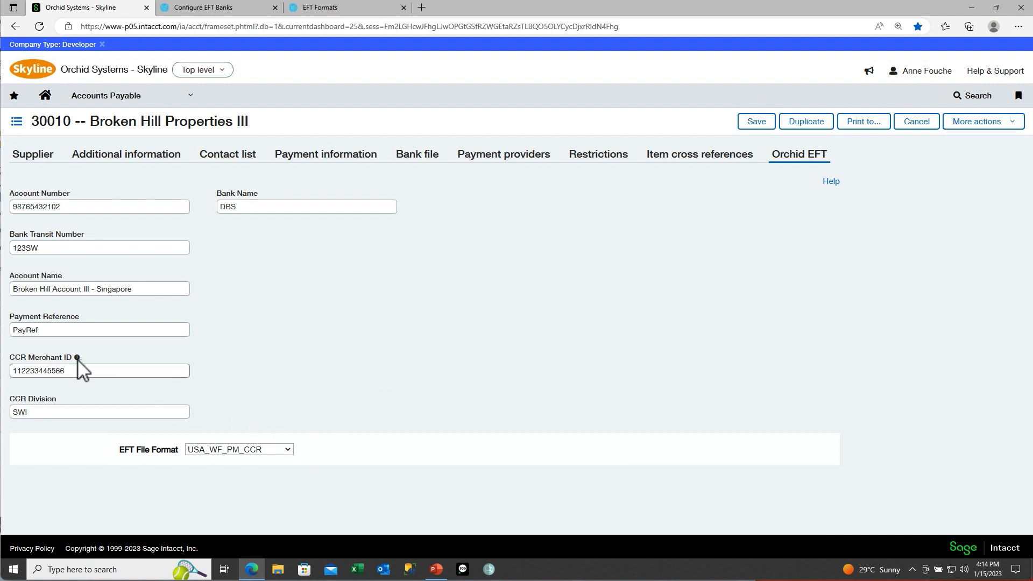
Step: Reveal the EFT AP Payment Requests stage: select payments, then generate the EFT file
mouse_move(77, 358)
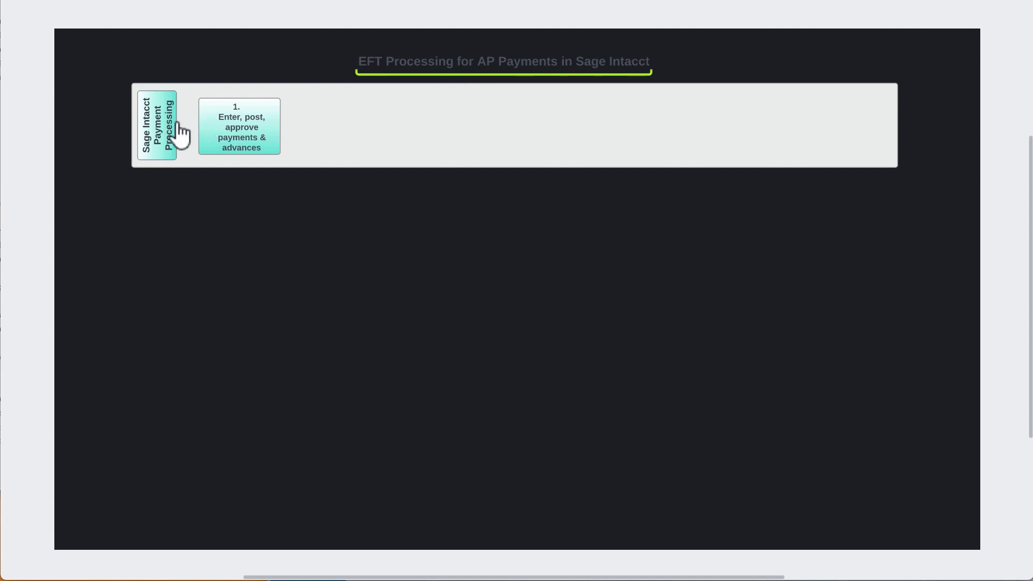
left_click(162, 131)
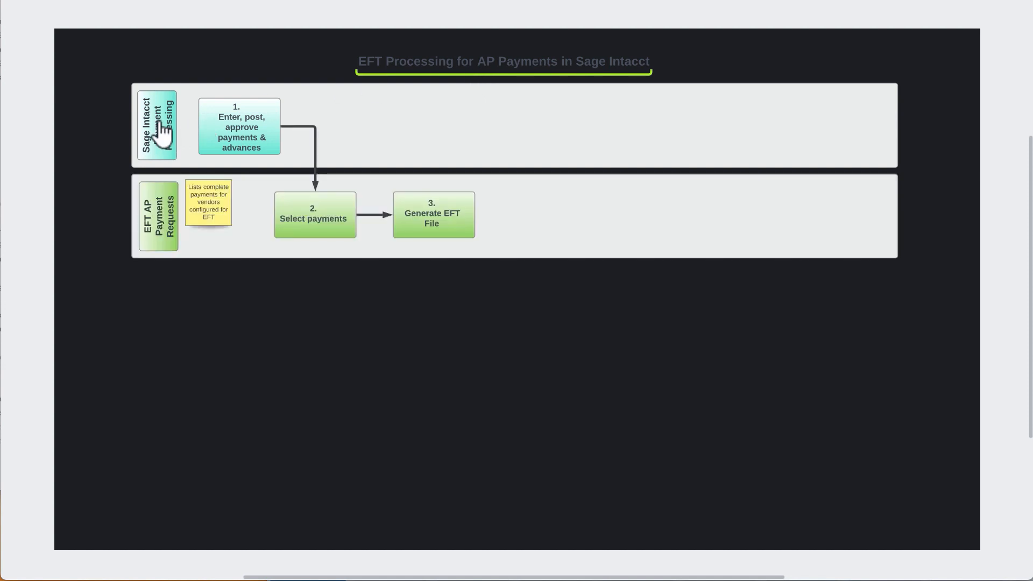
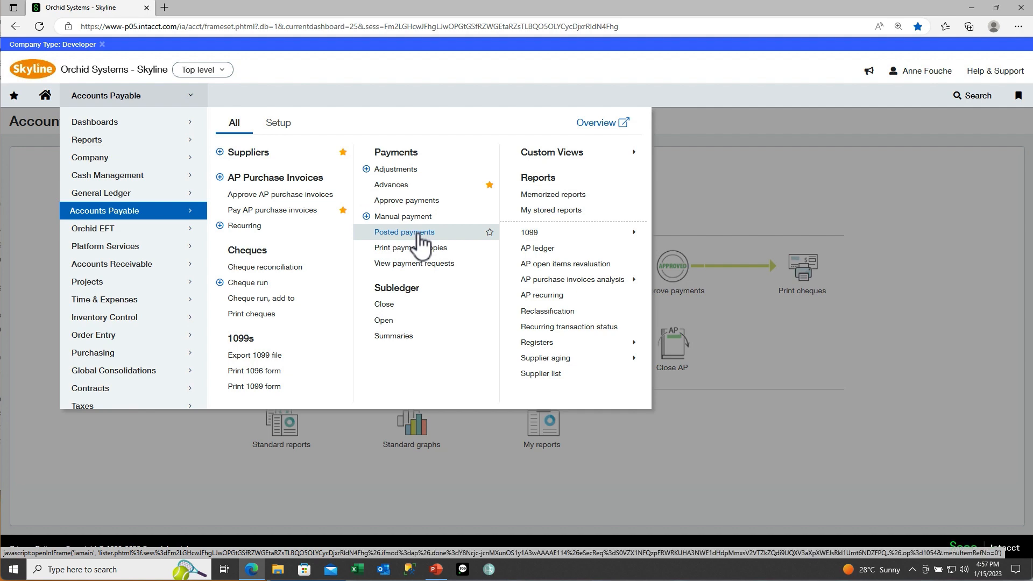
Step: From posted payments, go to Orchid EFT's EFT AP Payment Request list of seven unfiled payments
left_click(419, 240)
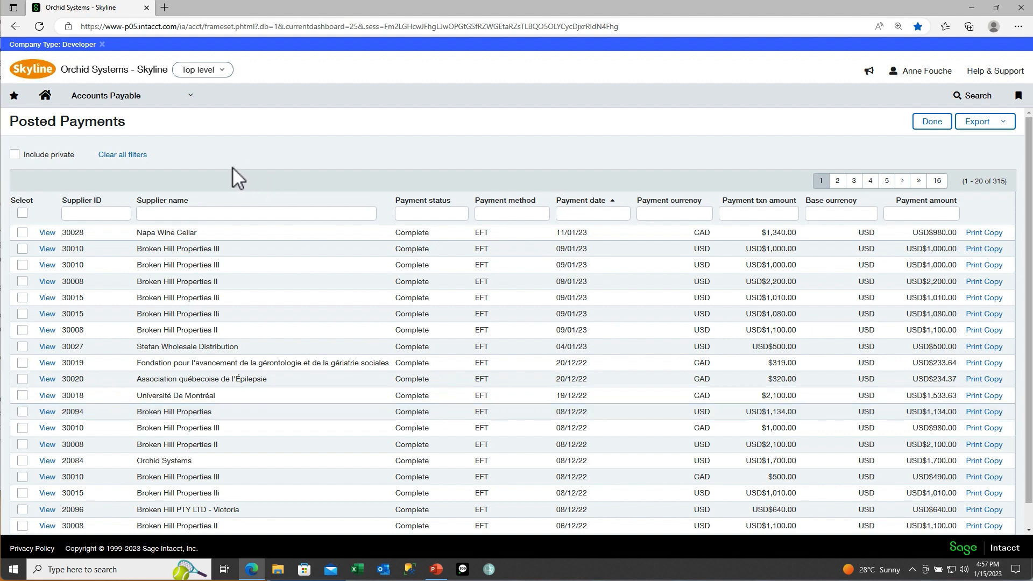
left_click(191, 100)
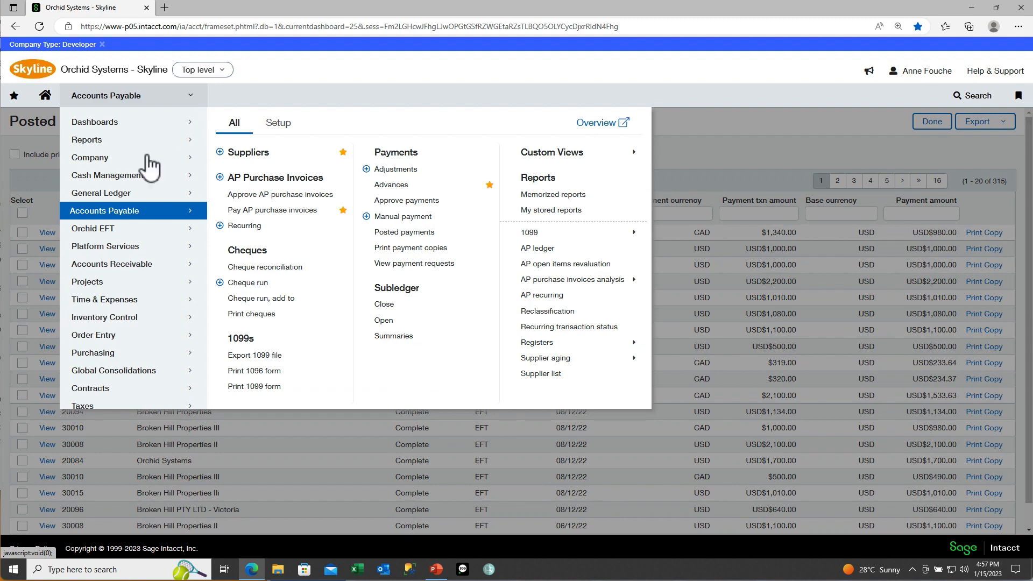
left_click(108, 231)
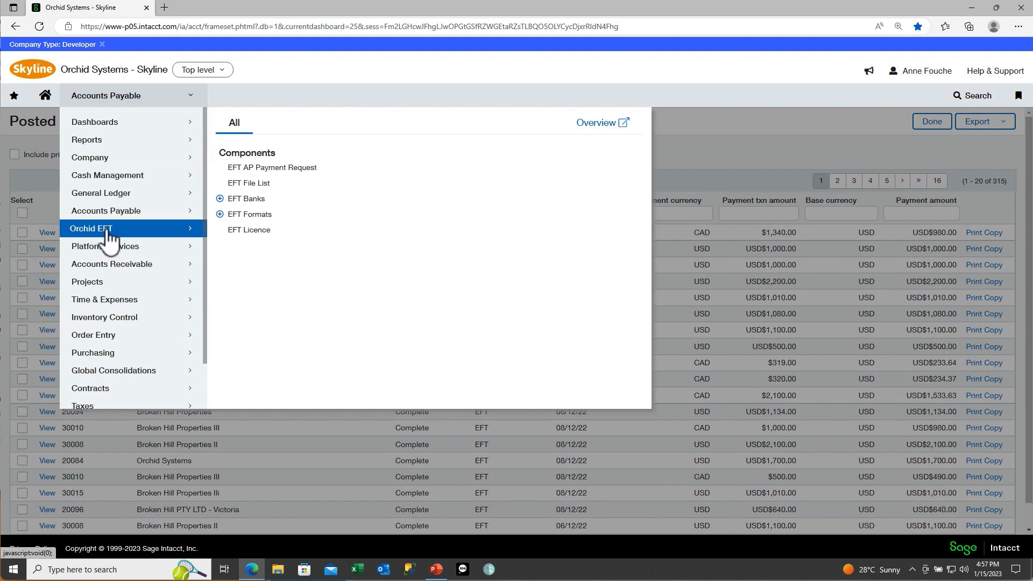
left_click(236, 169)
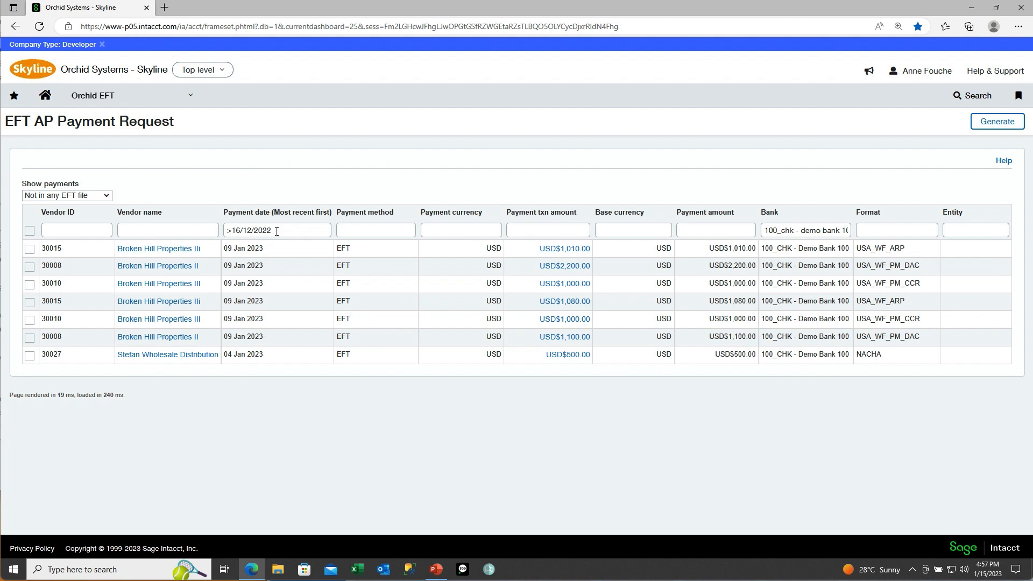
Step: Filter payments to dates after 01/11/2022 and open supplier 30015 in a new tab
double_click(235, 228)
type("01")
key("BackSpace")
type("1")
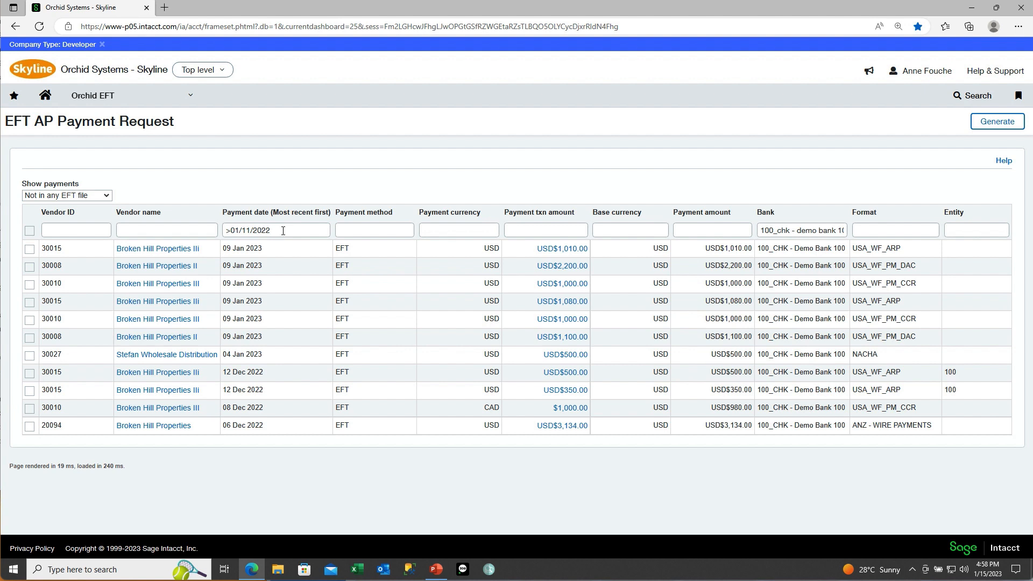
left_click(181, 253)
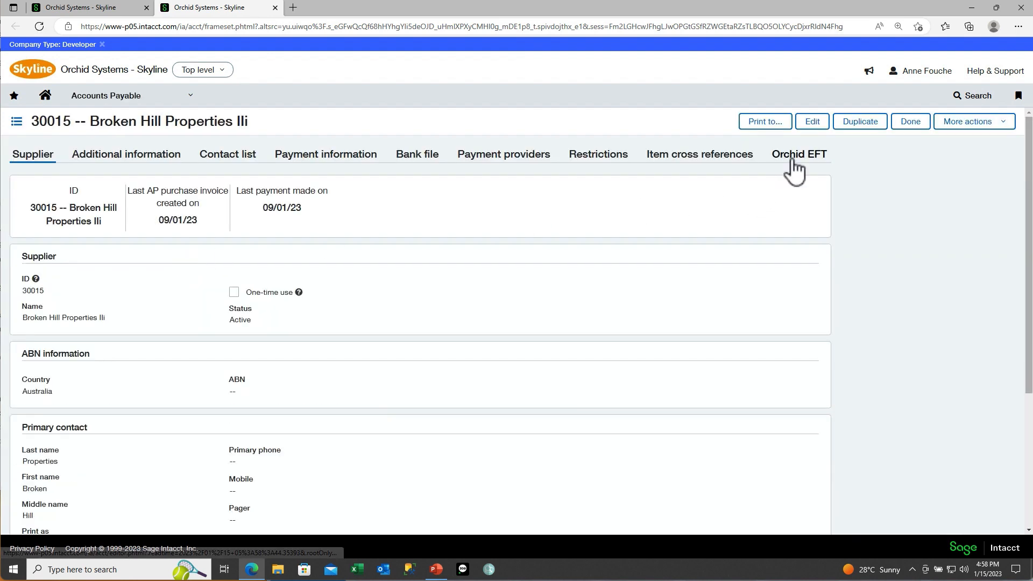
Step: Review supplier 30015's EFT format USA_WF_ARP and the USD$1,010.00 payment's details
left_click(794, 162)
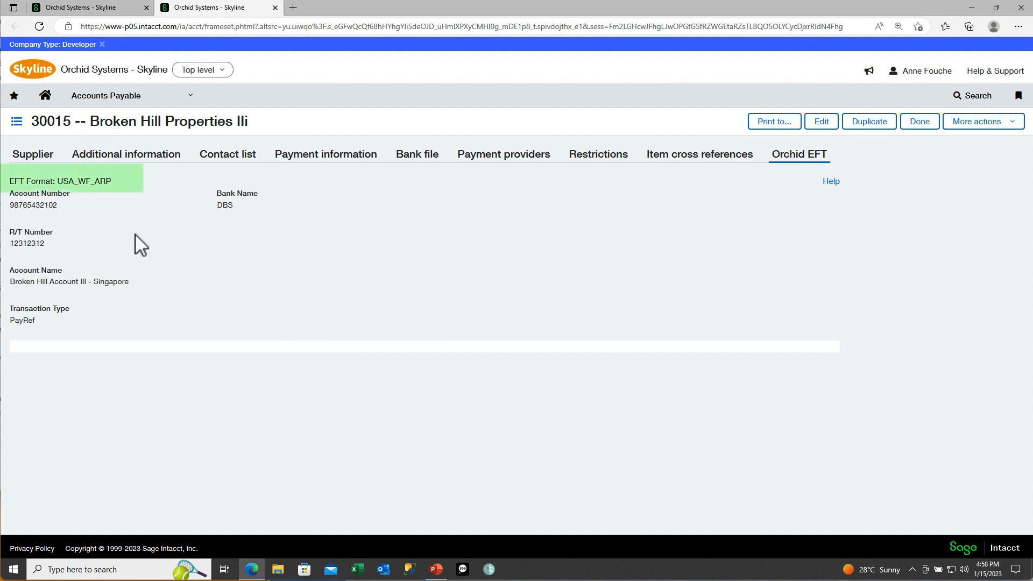
left_click_drag(112, 182, 58, 182)
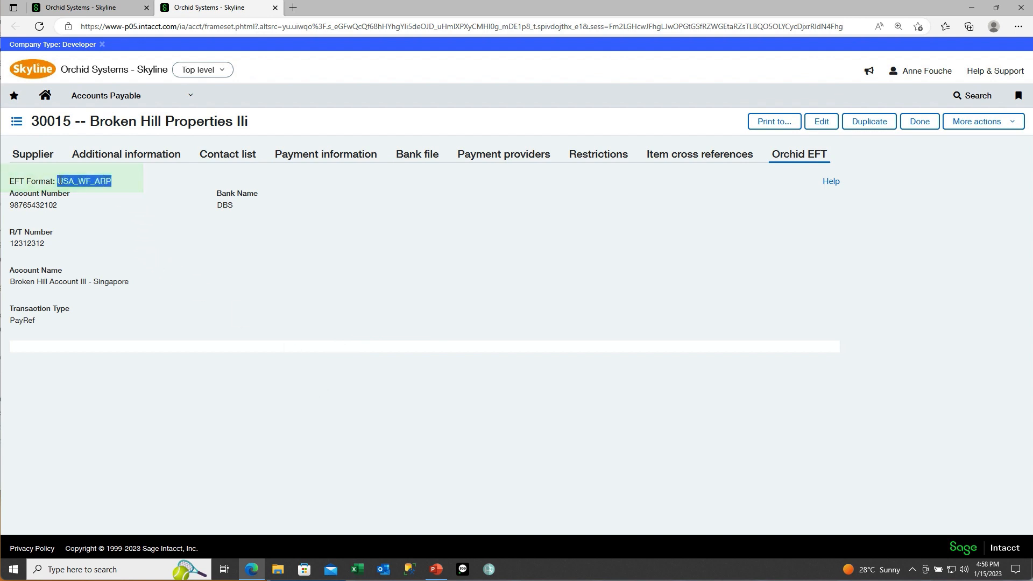
left_click(86, 9)
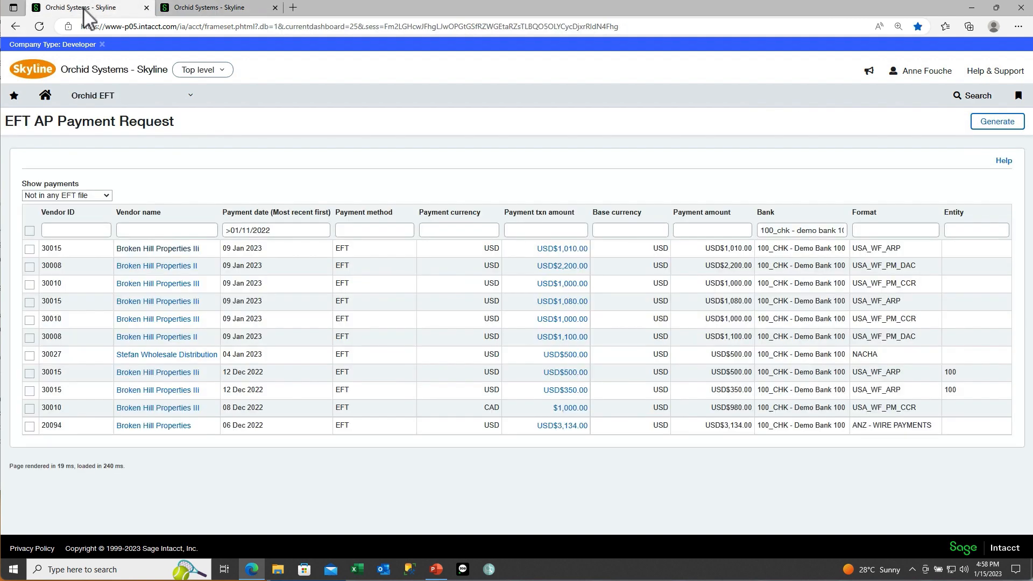
left_click(572, 252)
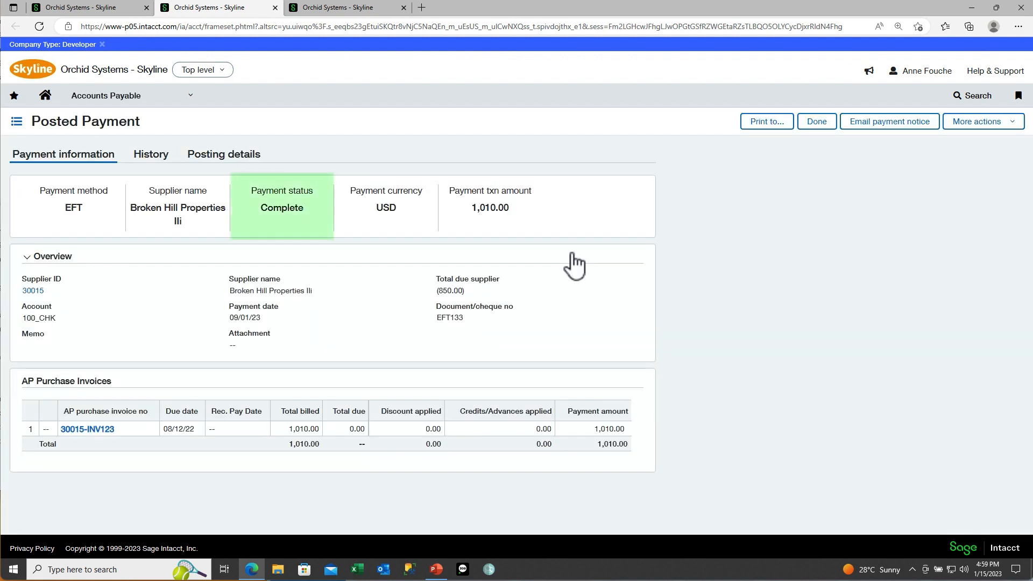
left_click(90, 10)
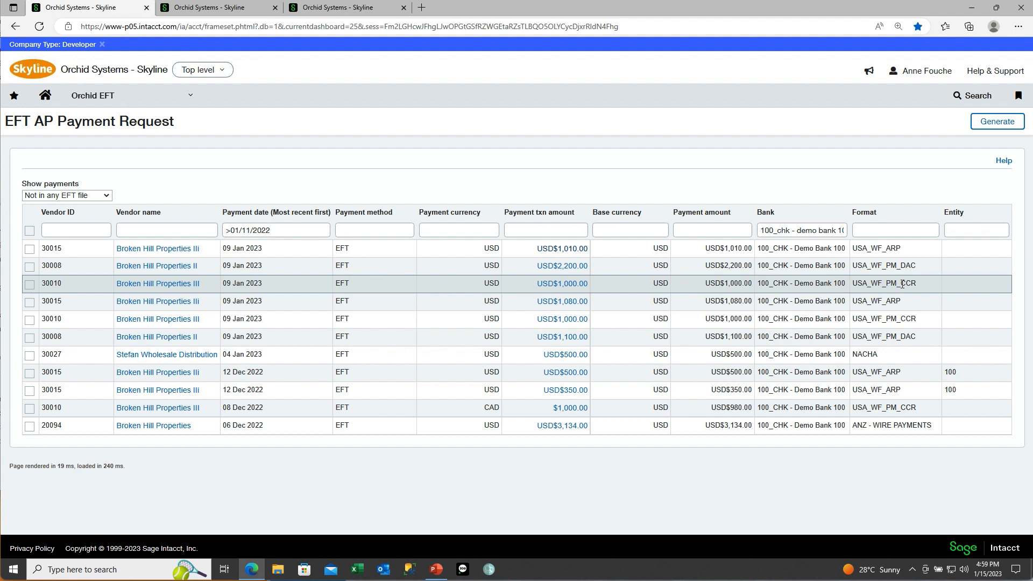
Step: Generate EFT files for the three 09 Jan 2023 payments, including 30008's USD$2,200.00
left_click(29, 231)
left_click(29, 231)
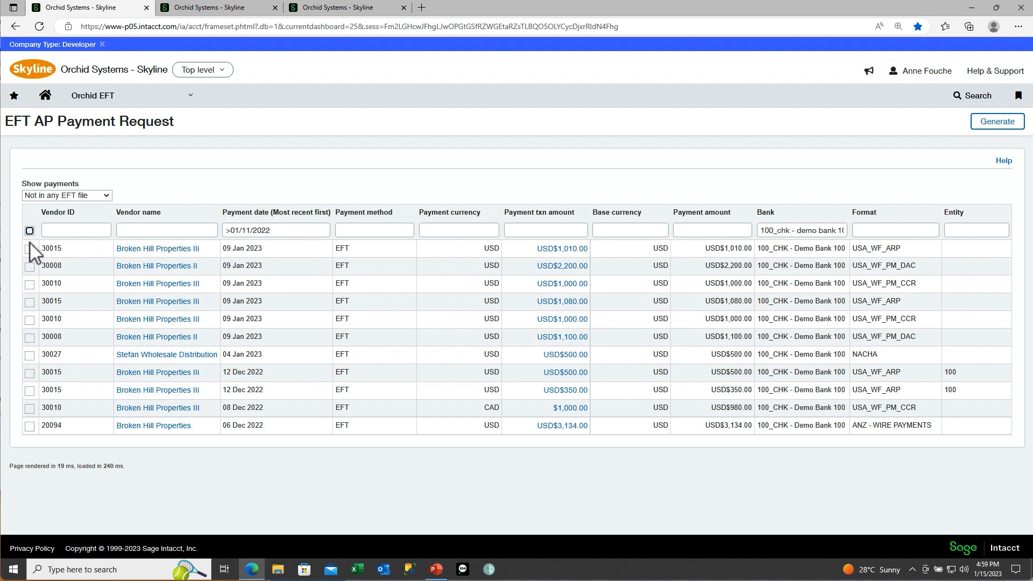
left_click(30, 267)
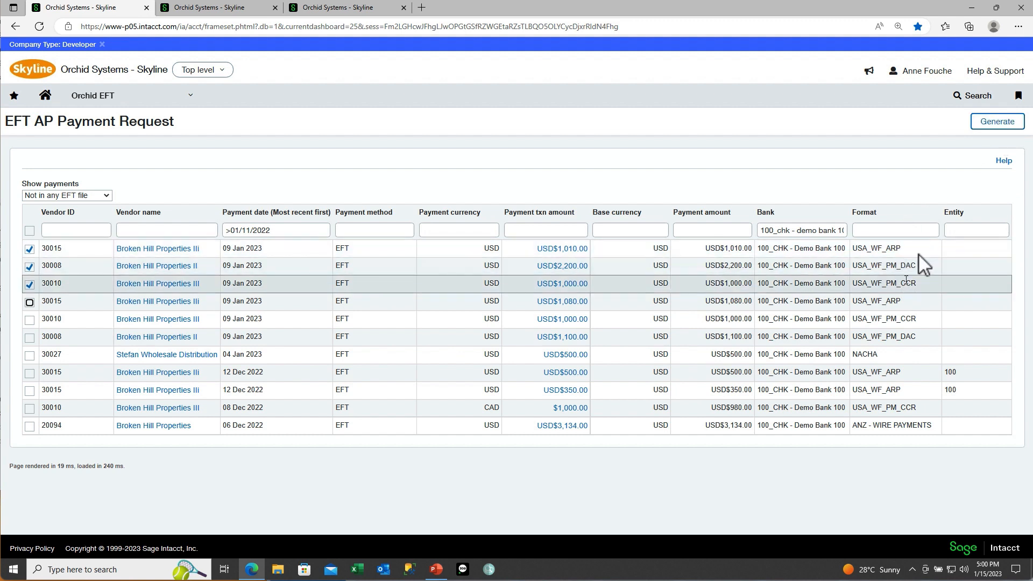
left_click(988, 119)
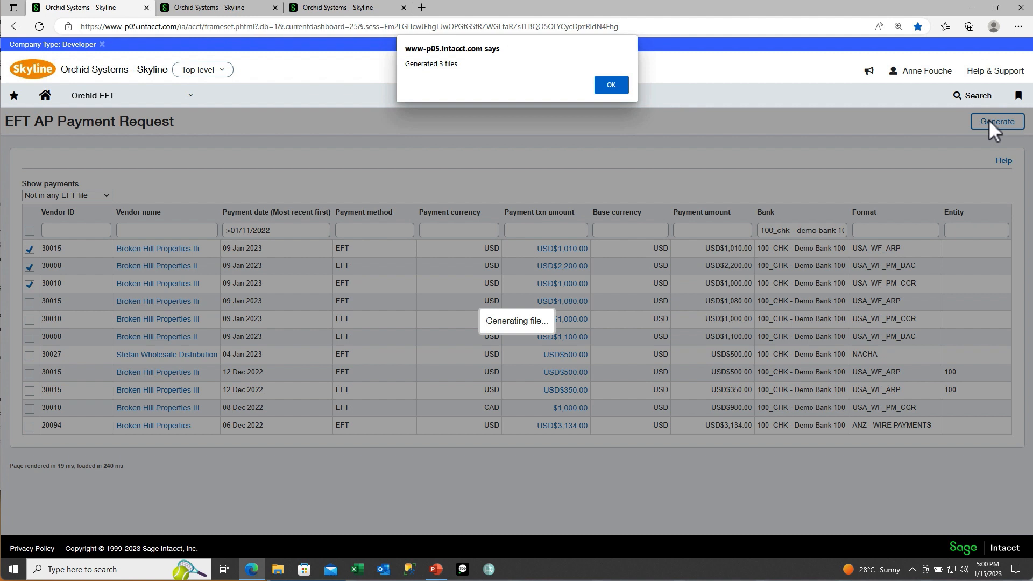
left_click(612, 86)
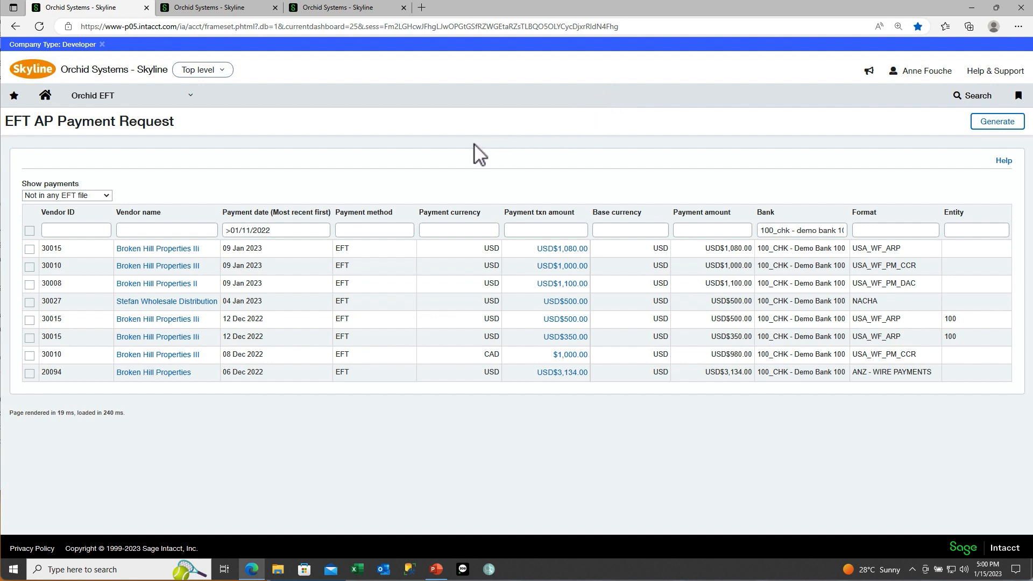
Step: Show payments 'Included in an EFT file' to see file numbers 10770, 10765 and 10767
left_click(107, 196)
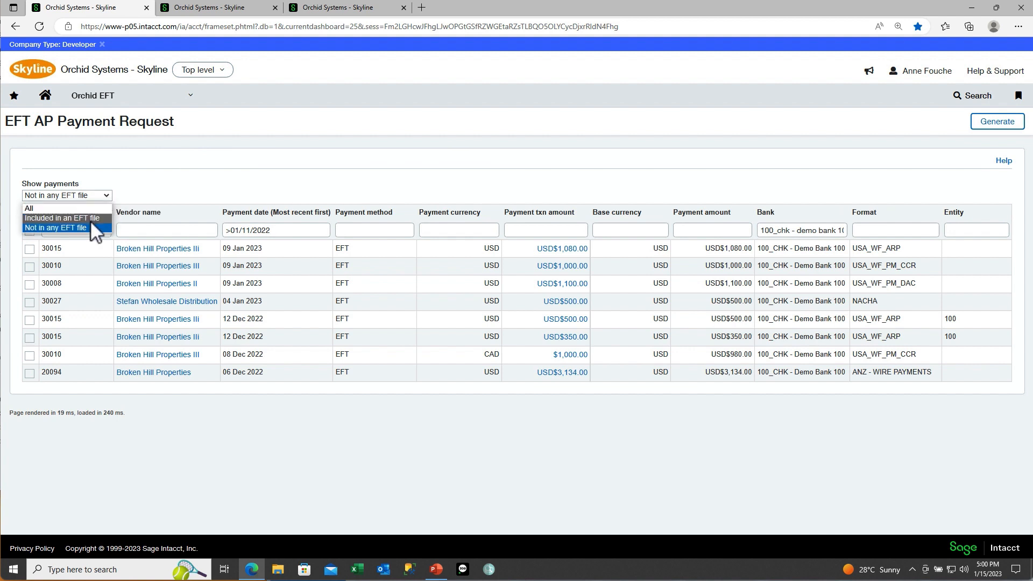
left_click(90, 218)
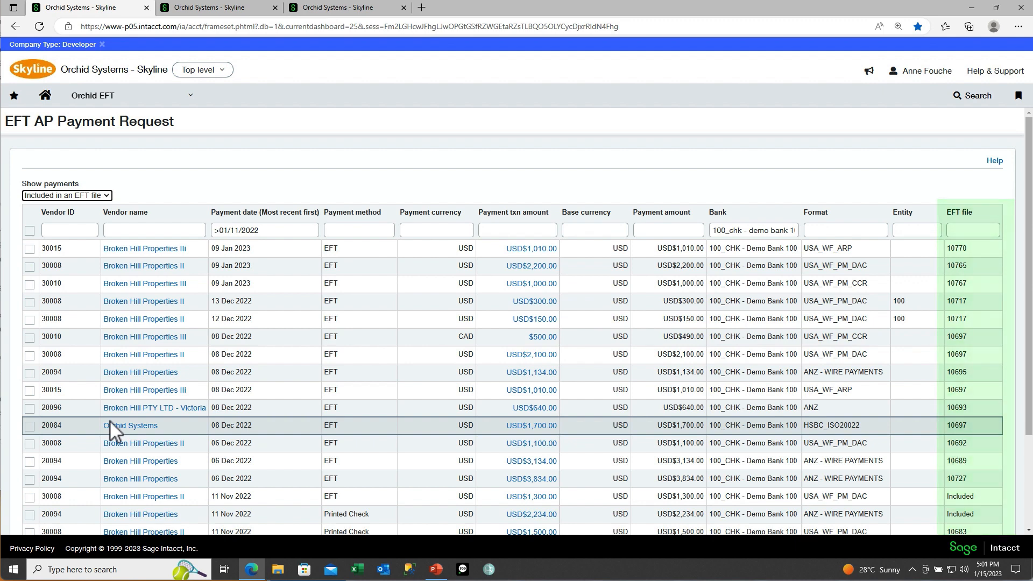
left_click(191, 96)
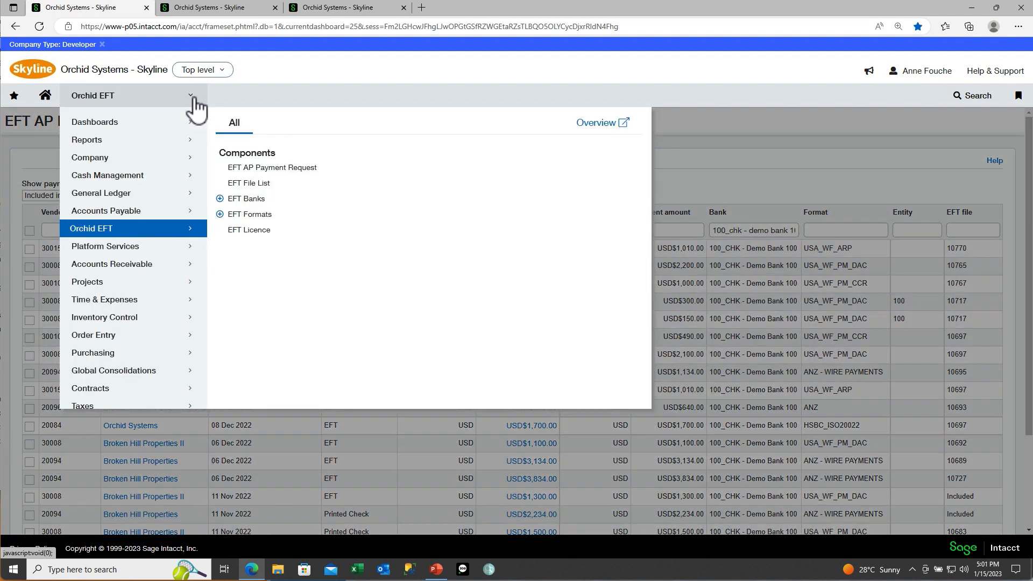
Step: In the EFT File List, inspect file 10767's bank and Broken Hill Properties III payment details
left_click(249, 183)
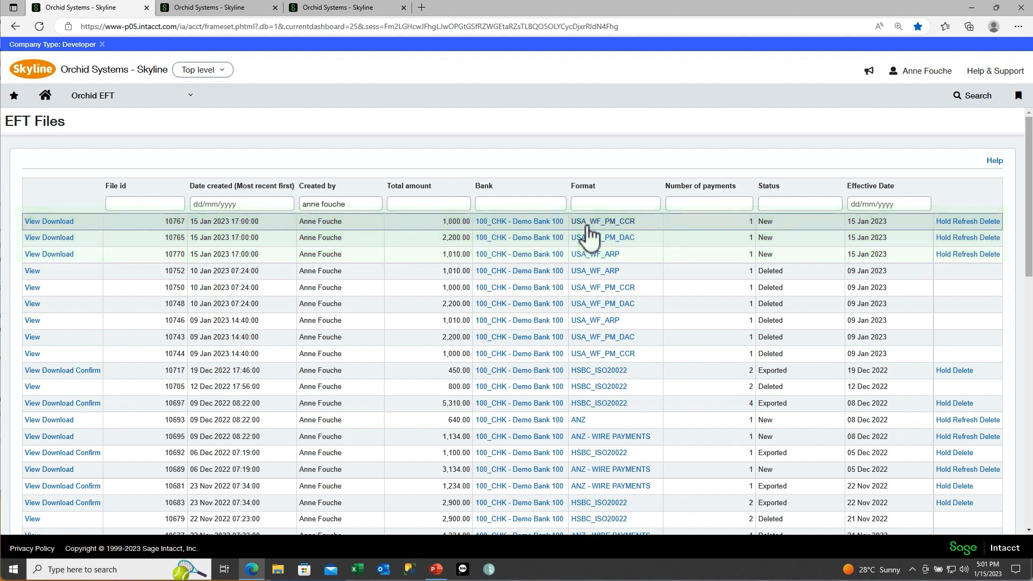
left_click(32, 221)
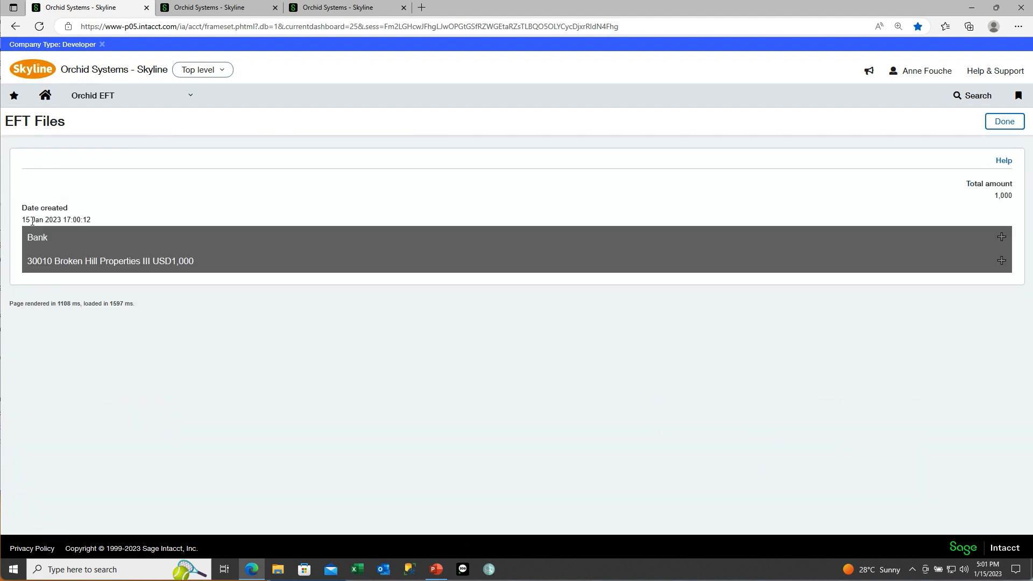
left_click(1001, 238)
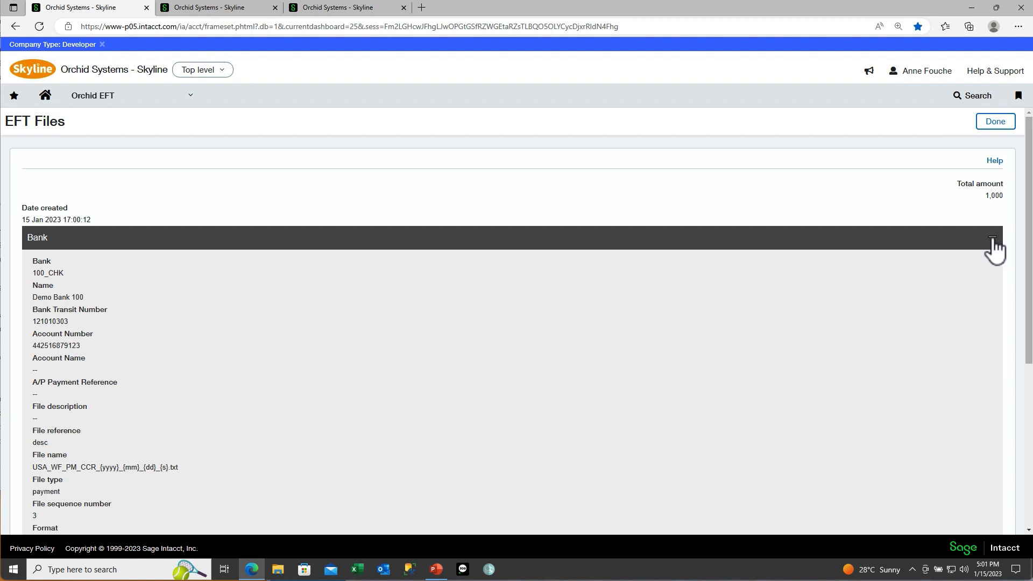
left_click(992, 239)
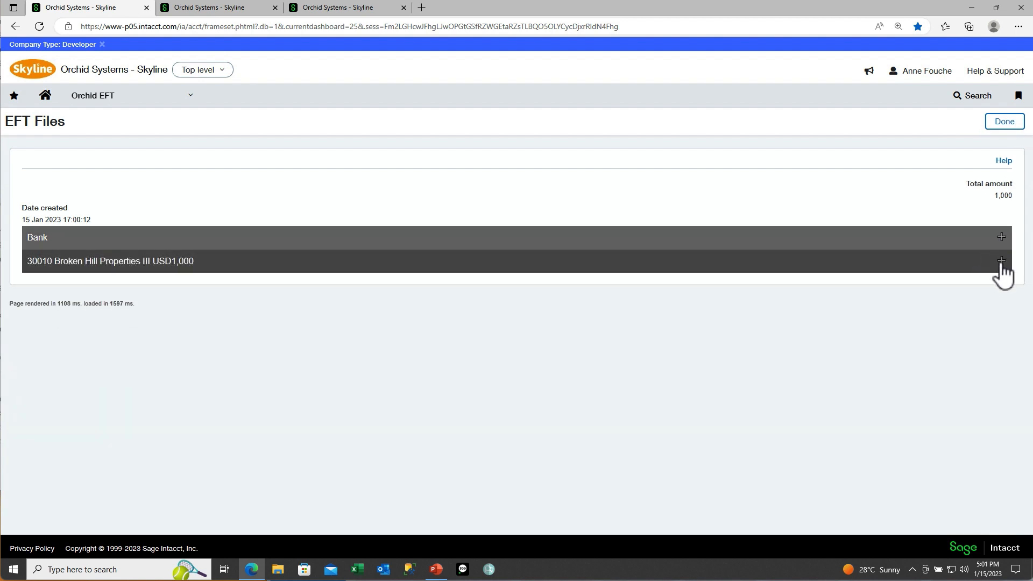
left_click(1001, 262)
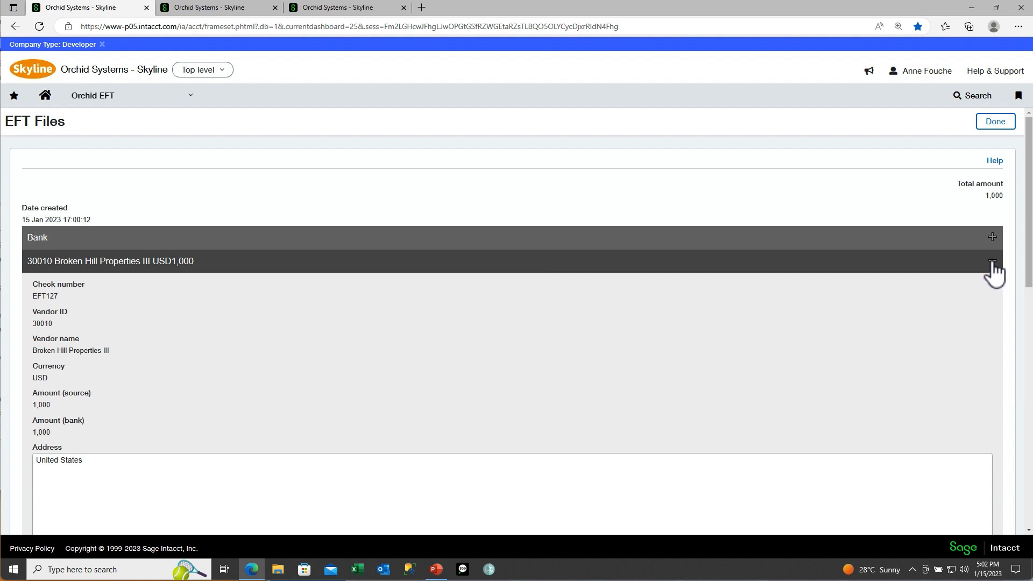
left_click(992, 263)
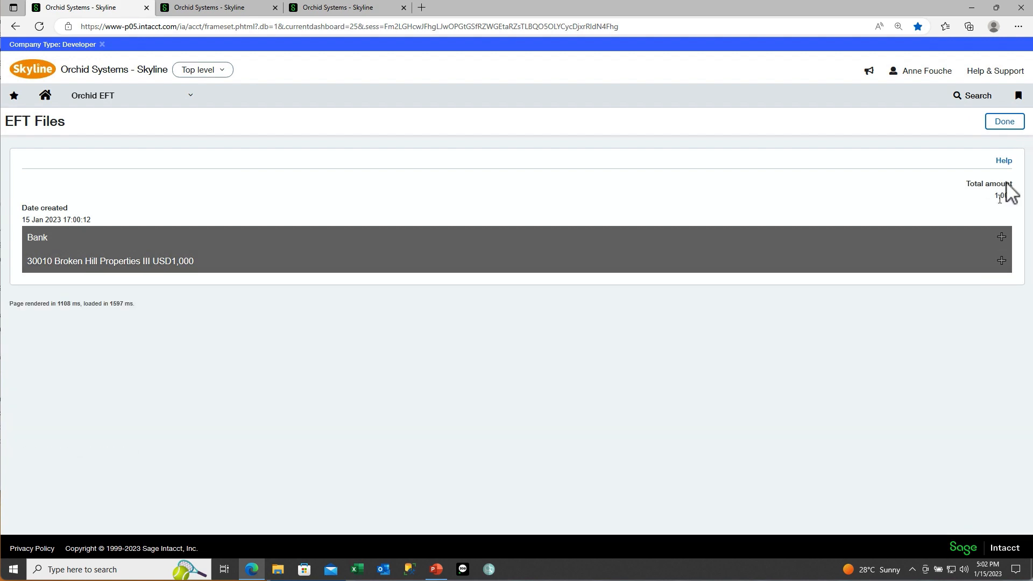
left_click(1005, 128)
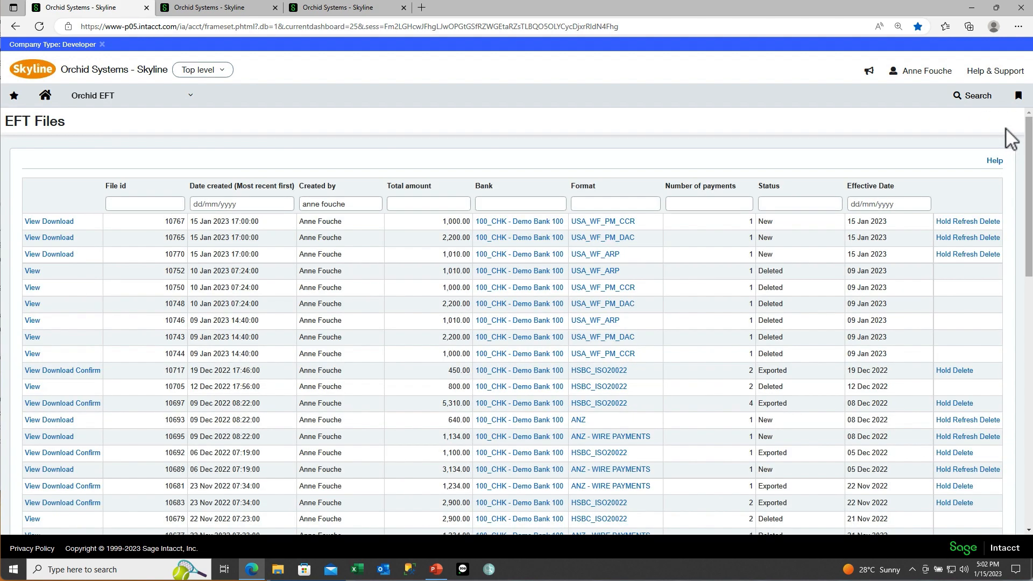
Step: Download file 10767 as USA_WF_PM_CCR_2023_01_15_3.txt, review it in Notepad, and confirm it
left_click(59, 221)
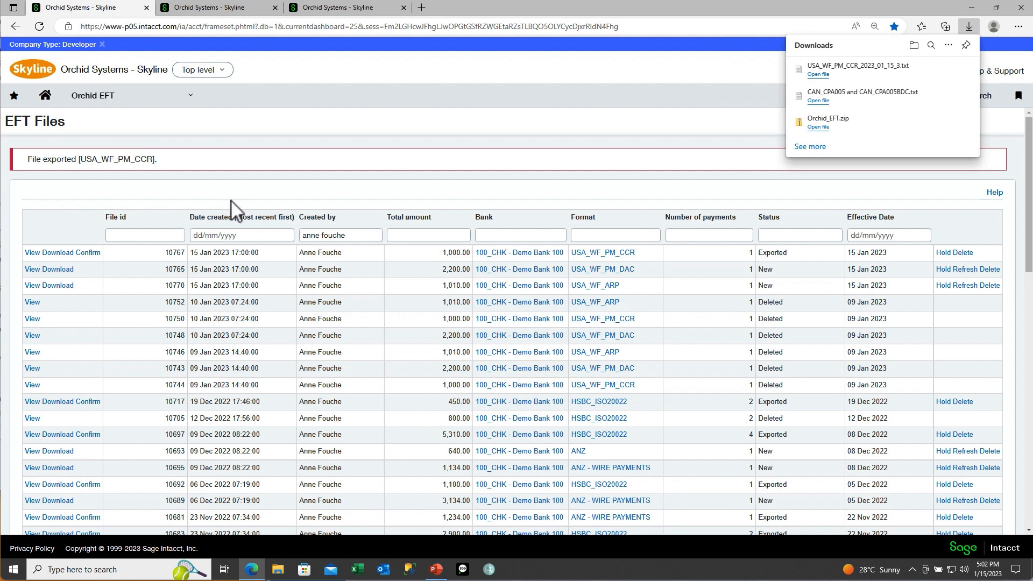
left_click(822, 77)
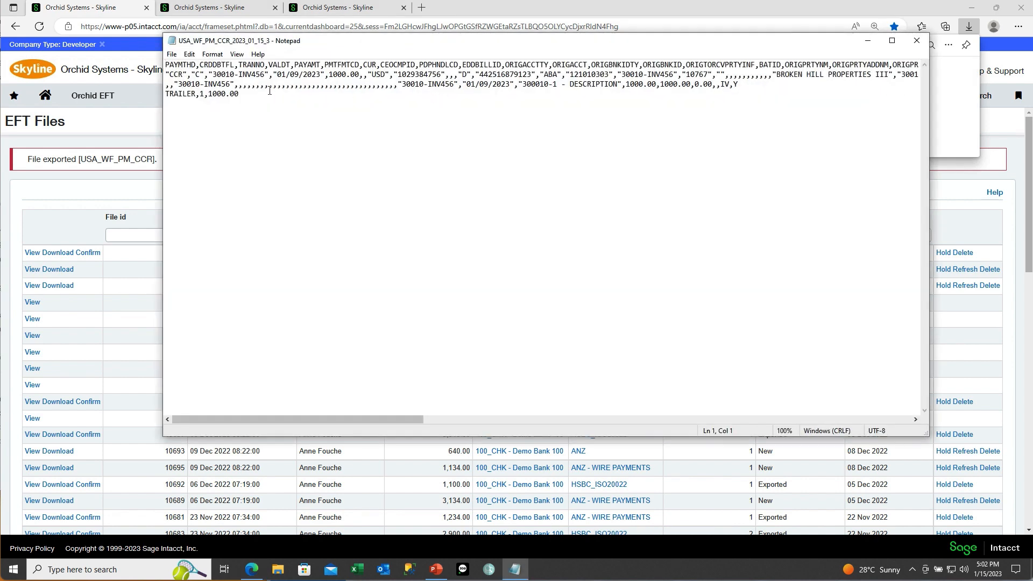
left_click_drag(241, 93, 160, 63)
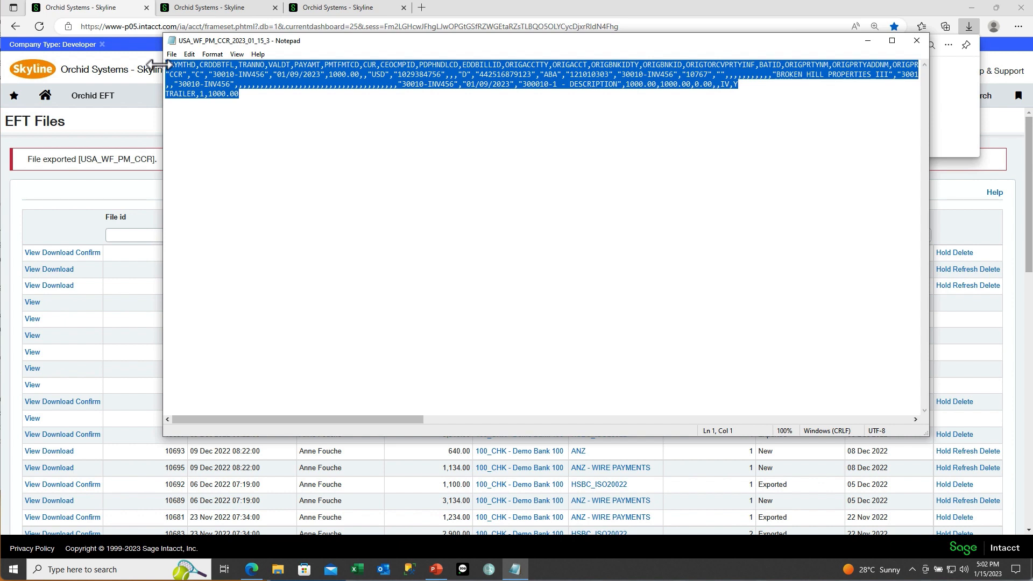
left_click(916, 41)
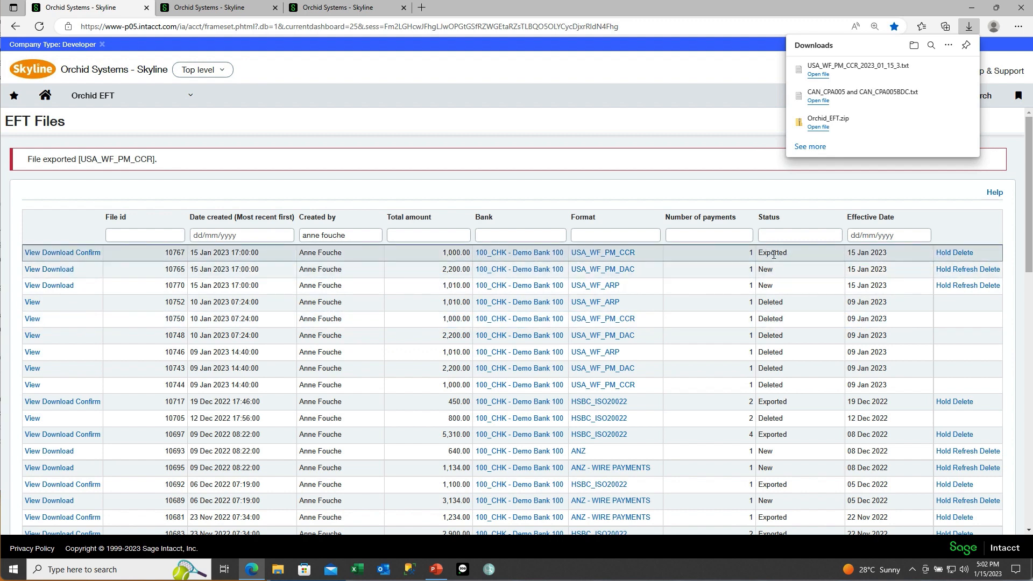
left_click(96, 256)
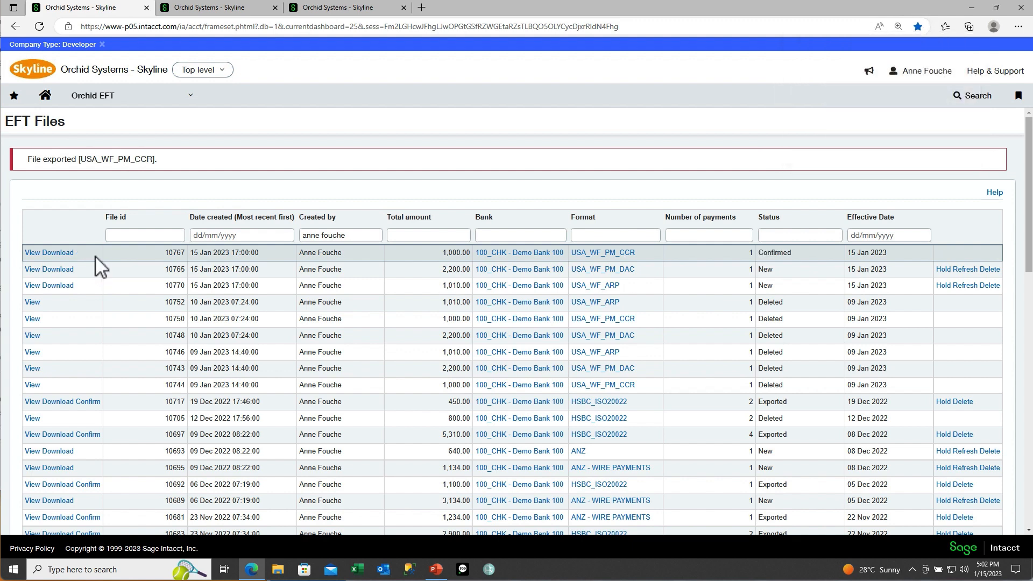
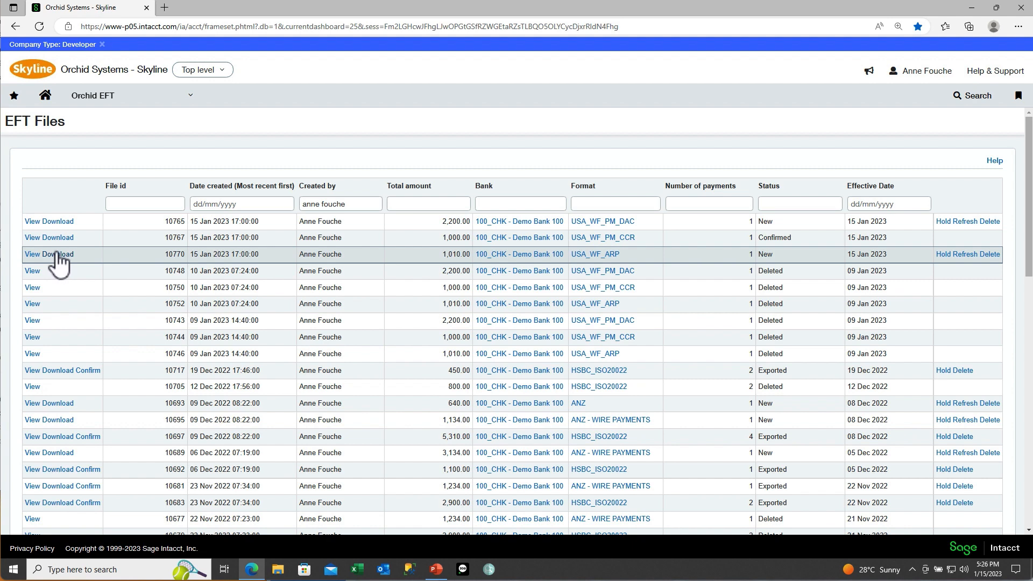
Step: Download EFT file 10765 and check the downloaded text file's contents in Notepad
left_click(54, 223)
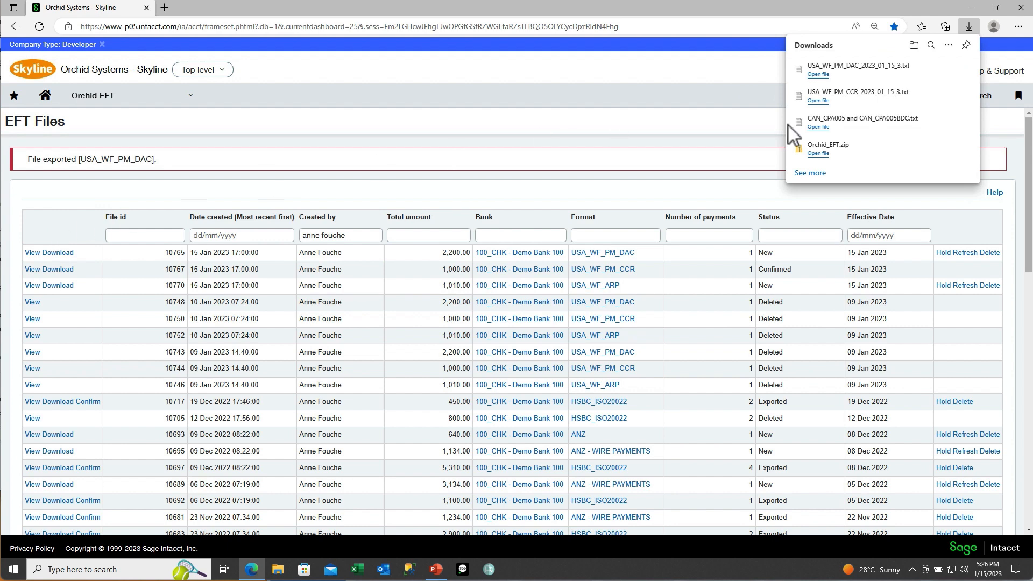
left_click(817, 73)
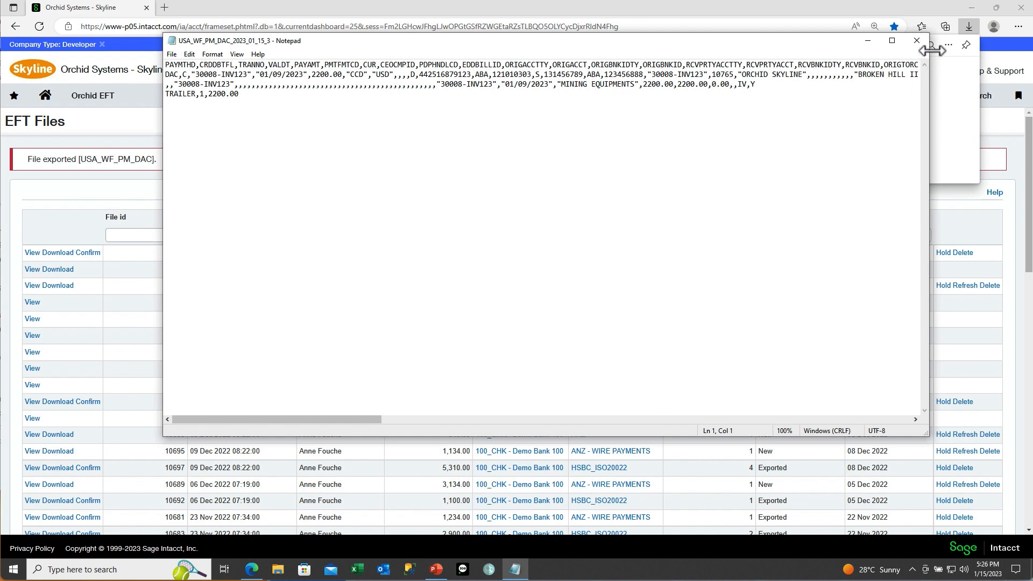
left_click(916, 41)
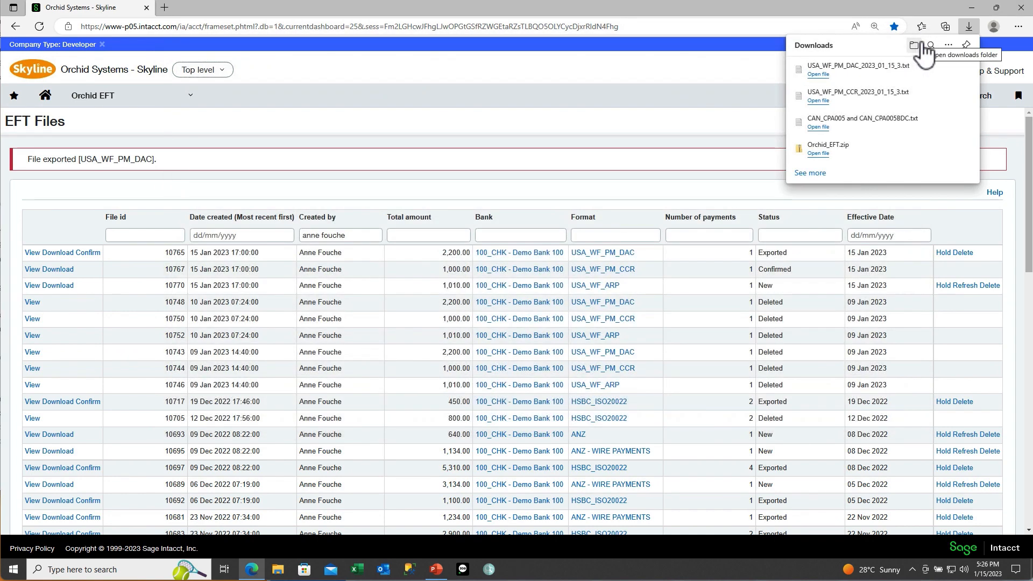
left_click(442, 95)
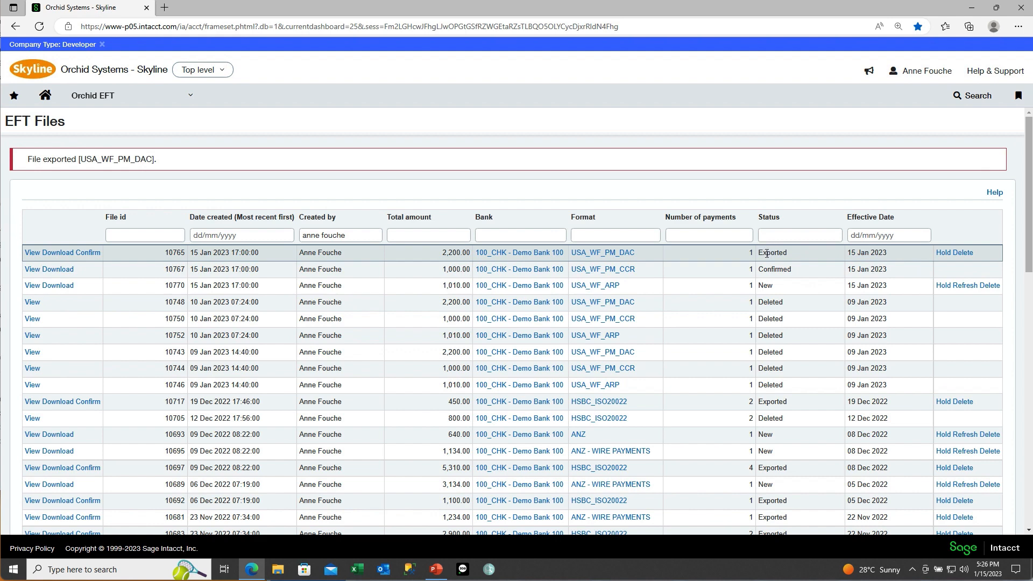
Step: Put file 10765 on hold and refresh it, acknowledging the file-not-updated message
left_click(943, 253)
left_click(947, 253)
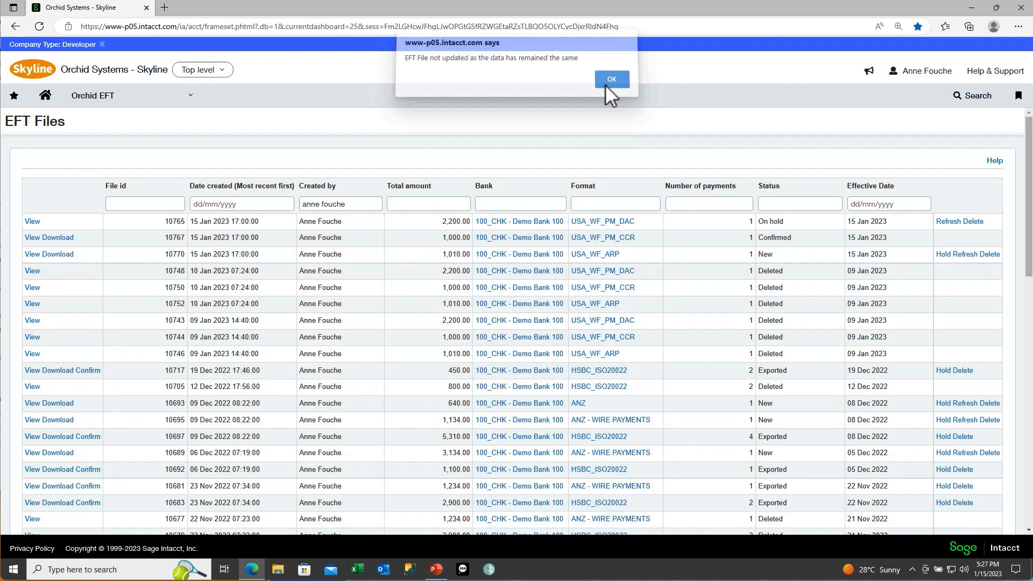
left_click(605, 85)
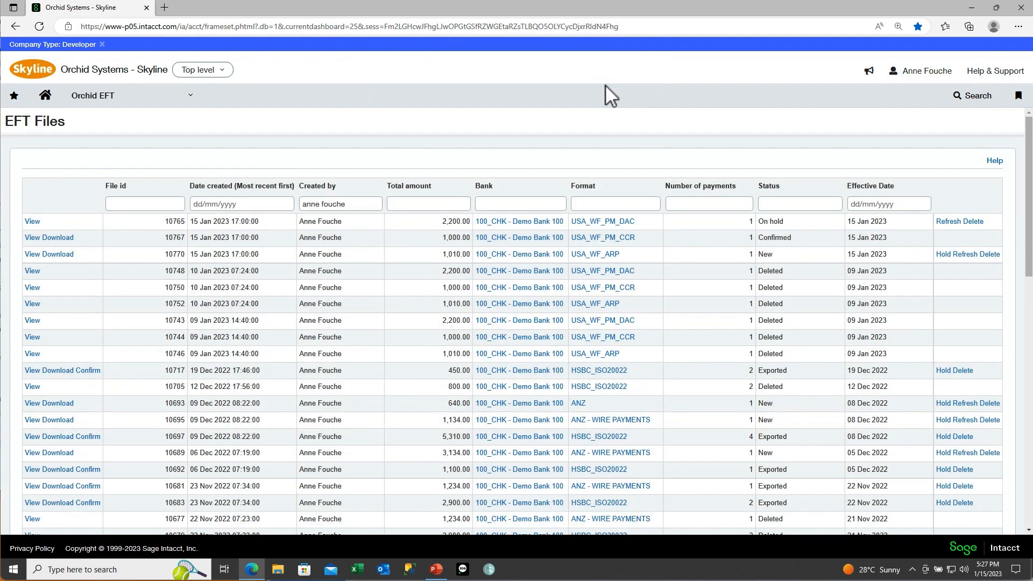
left_click(891, 223)
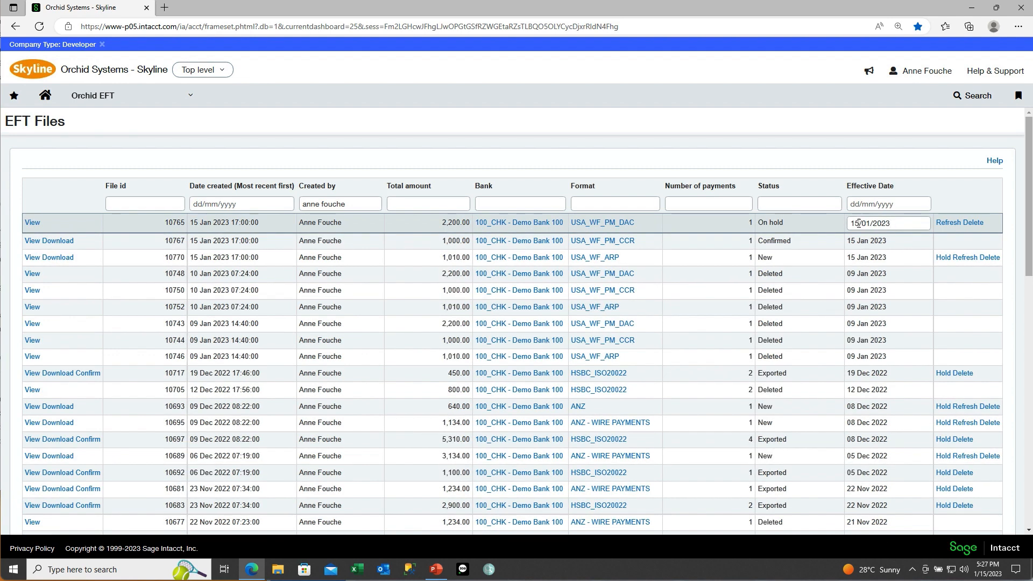
Step: Change file 10765's effective date from 15/01/2023 to 16/01/2023, producing new file 10771
left_click_drag(855, 223, 860, 223)
type("6")
key("Return")
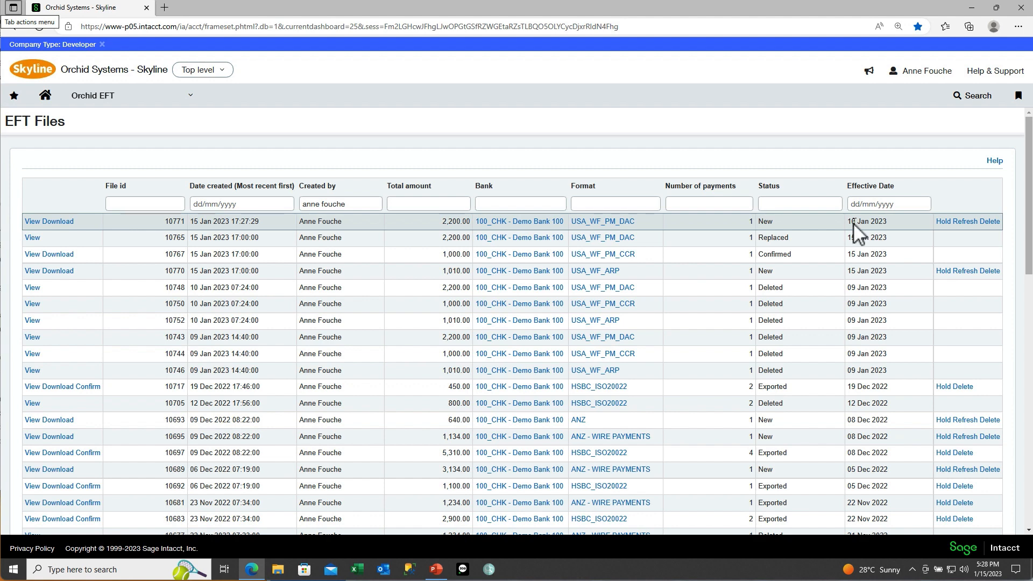
Step: Review file 10770's single USD 1,010 payment, then delete file 10770
left_click(31, 274)
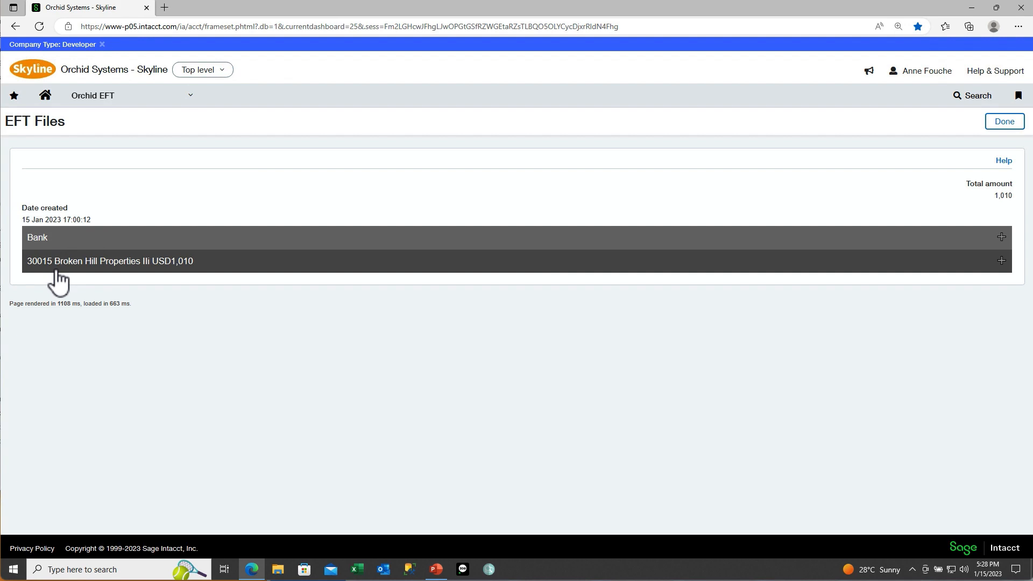
left_click(1003, 123)
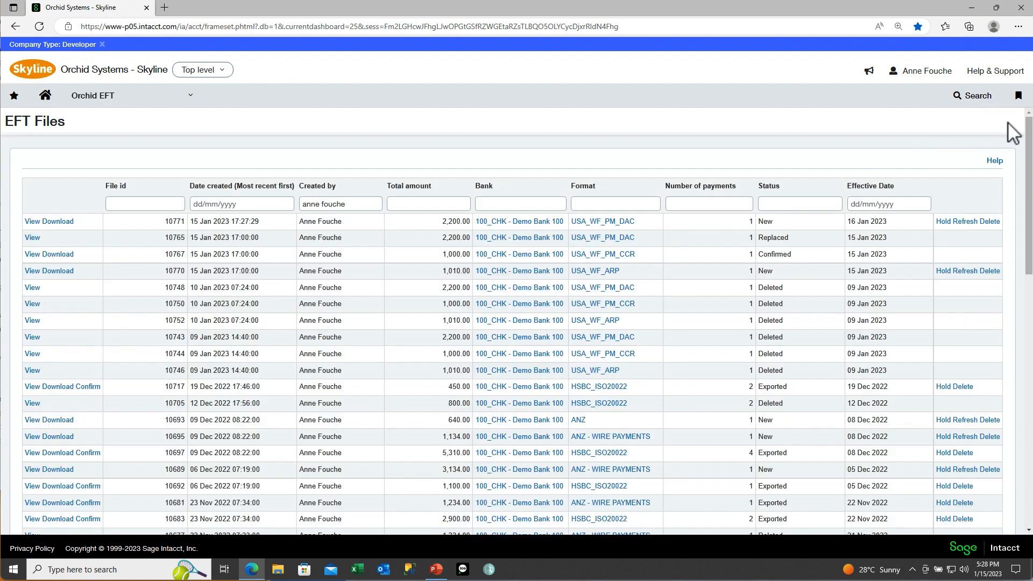
left_click(990, 271)
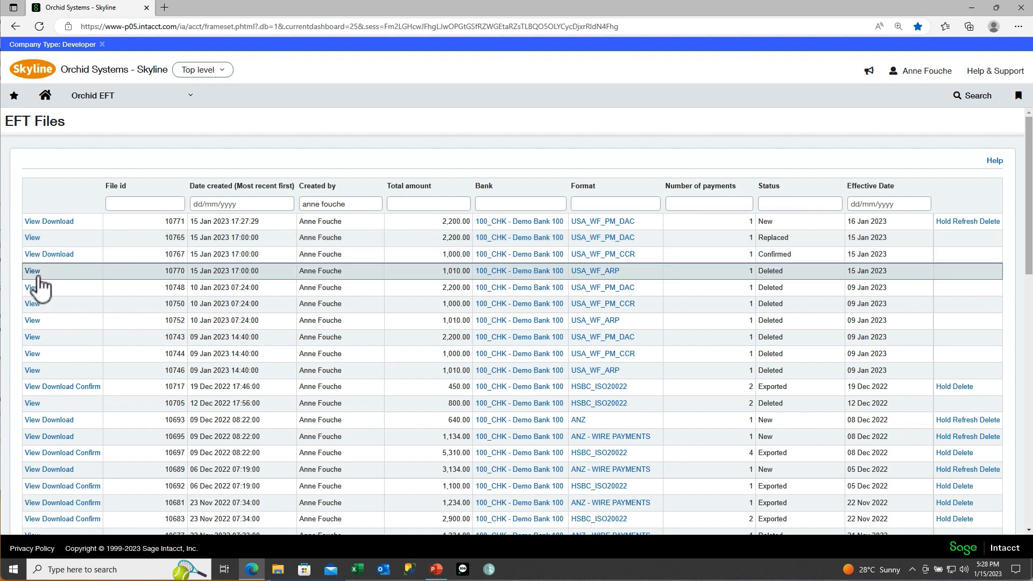
Step: On EFT AP Payment Request, generate one file from vendor 30015's USD 1,010 and 1,080 payments
left_click(92, 95)
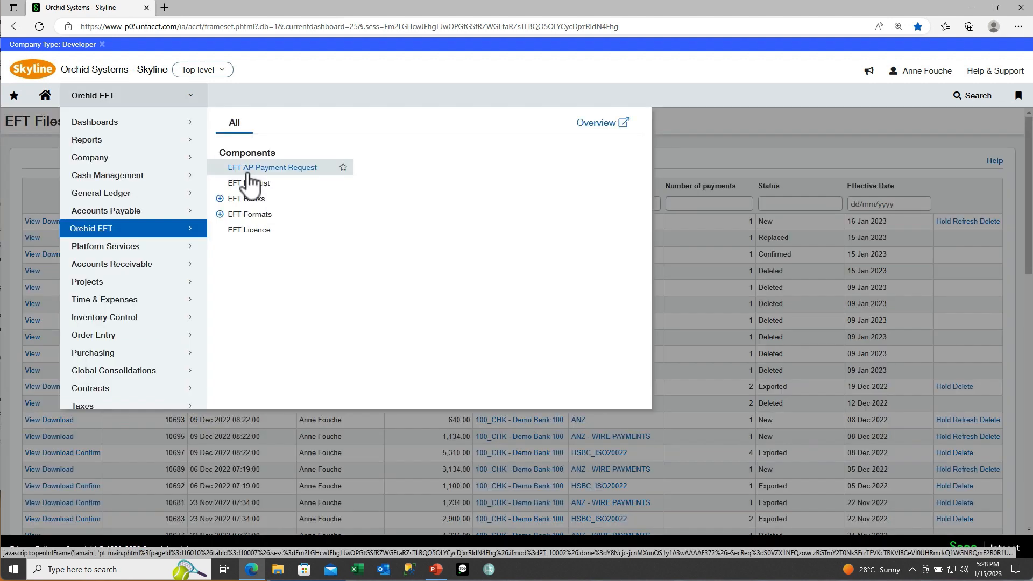
left_click(247, 170)
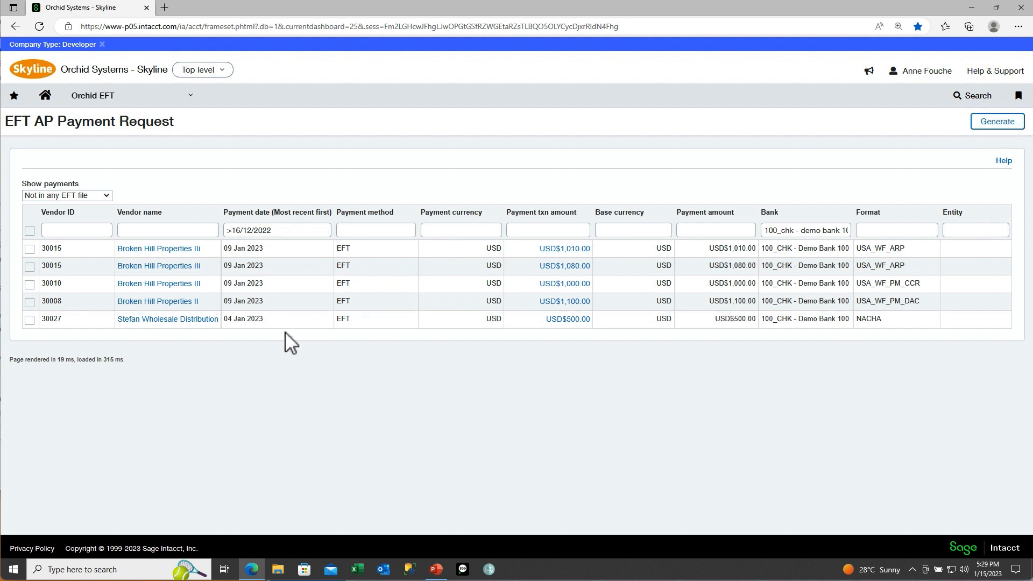
left_click(30, 249)
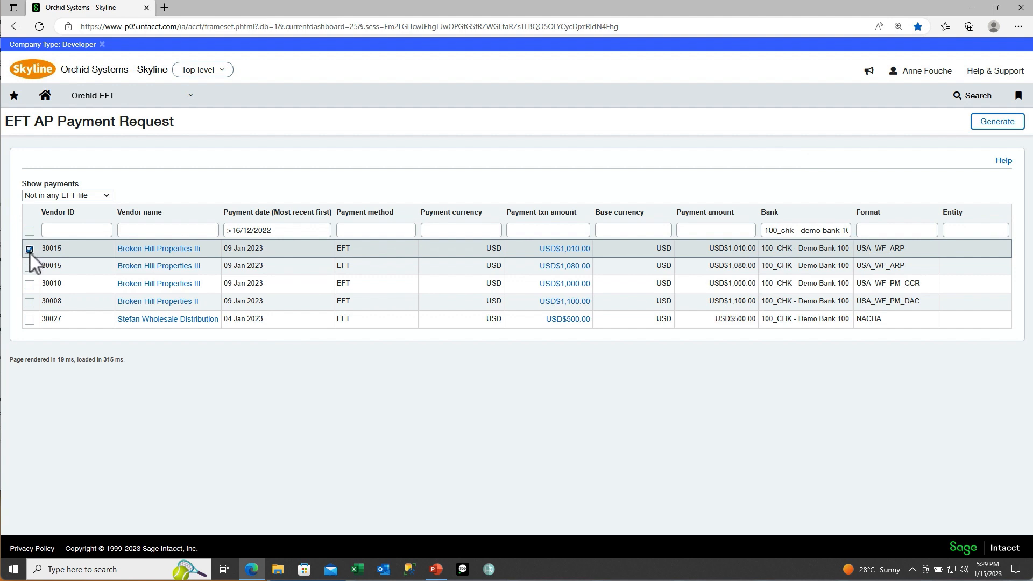
left_click(987, 122)
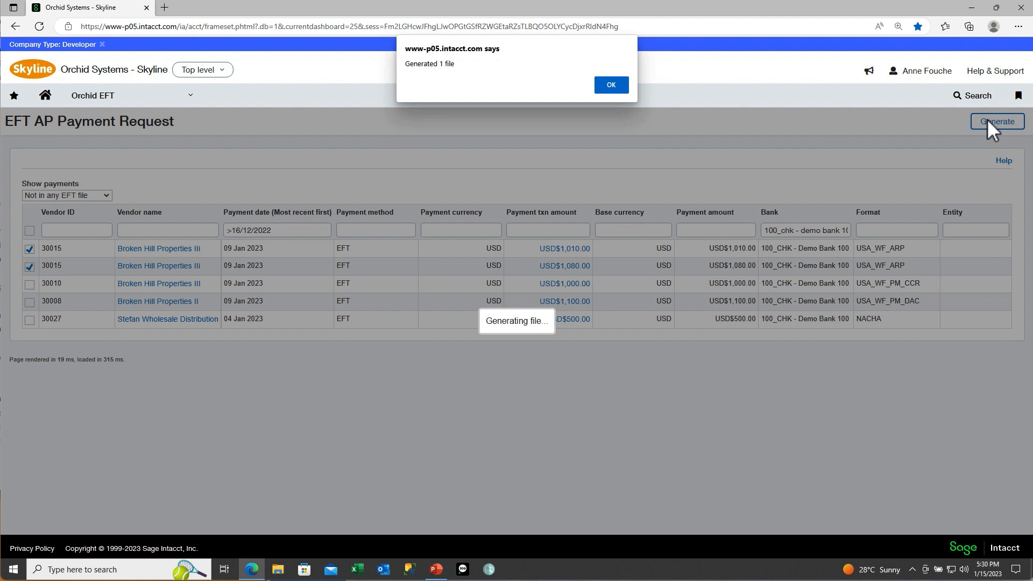
left_click(609, 85)
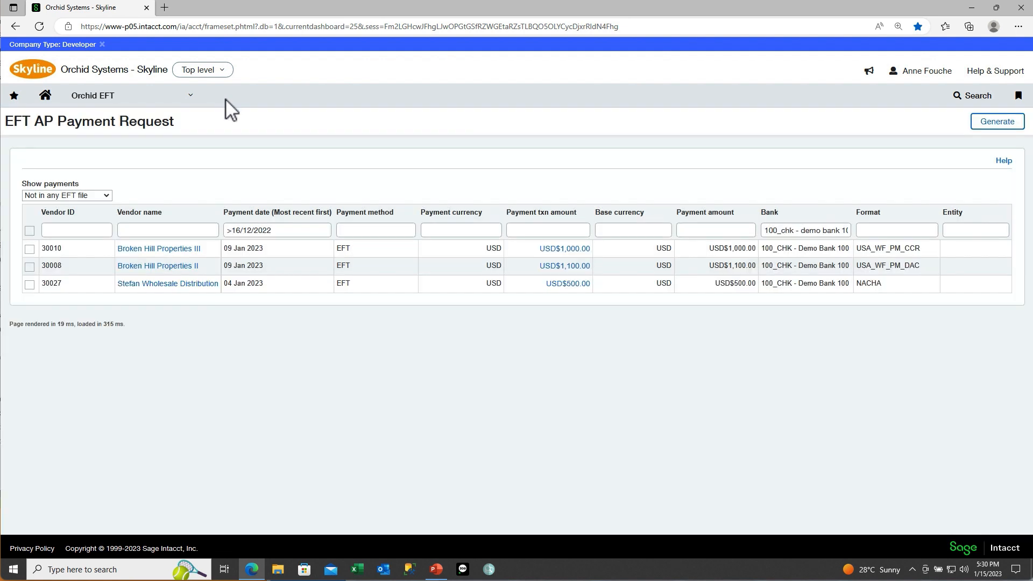
left_click(190, 99)
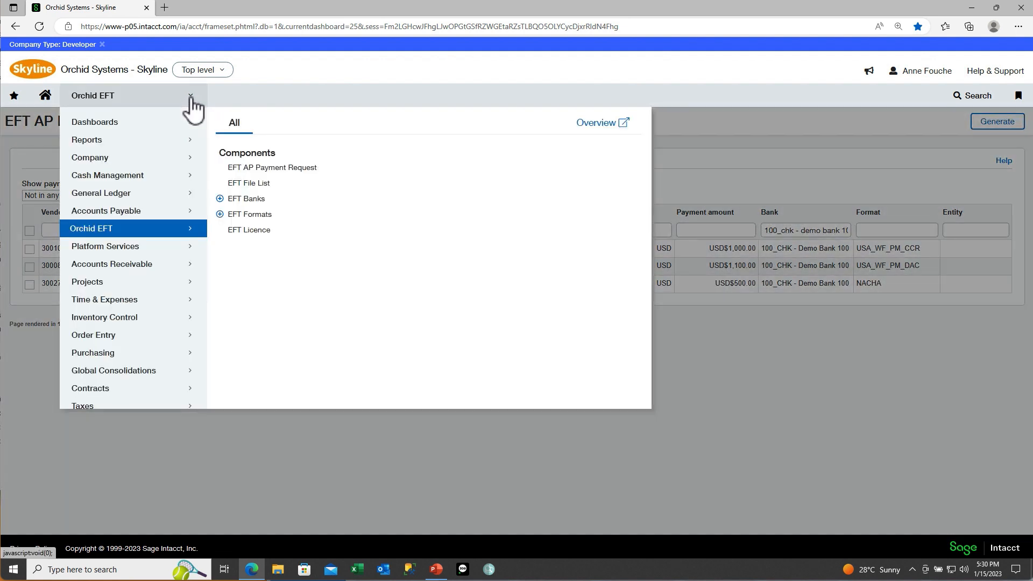
Step: In the EFT File List, view new file 10772 totalling 2,090, then advance to the More info slide
left_click(236, 182)
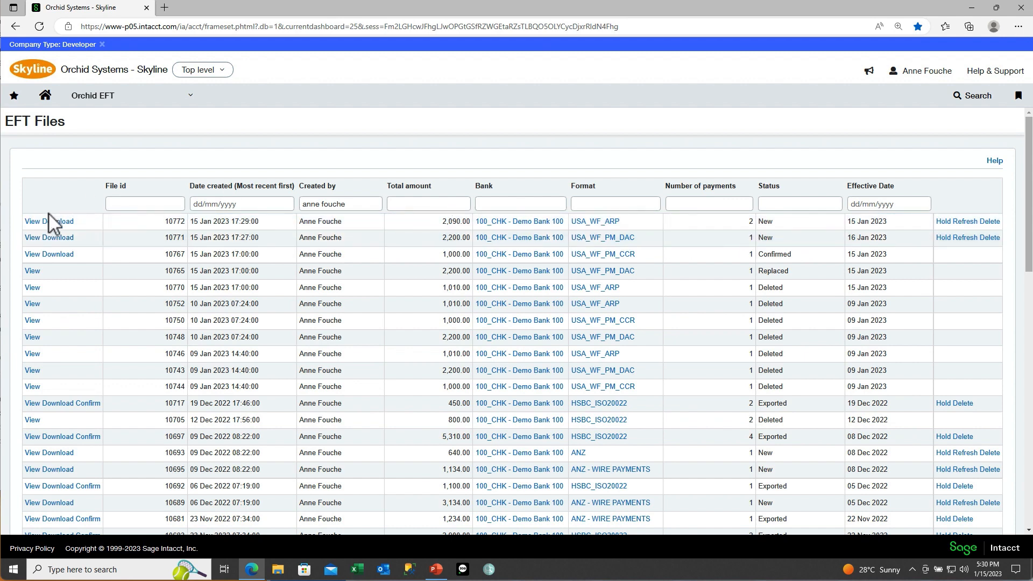
left_click(33, 221)
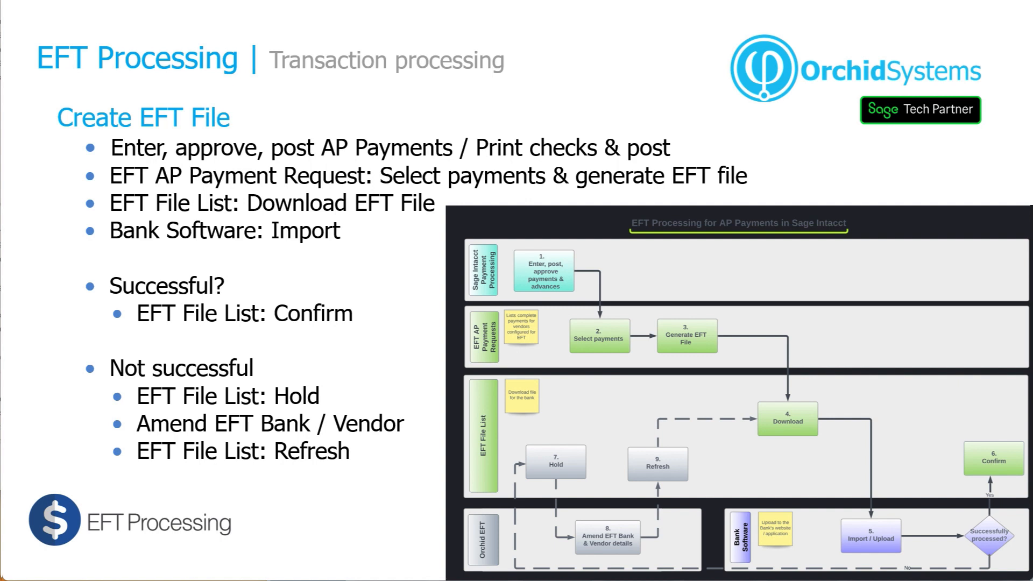
key("Right")
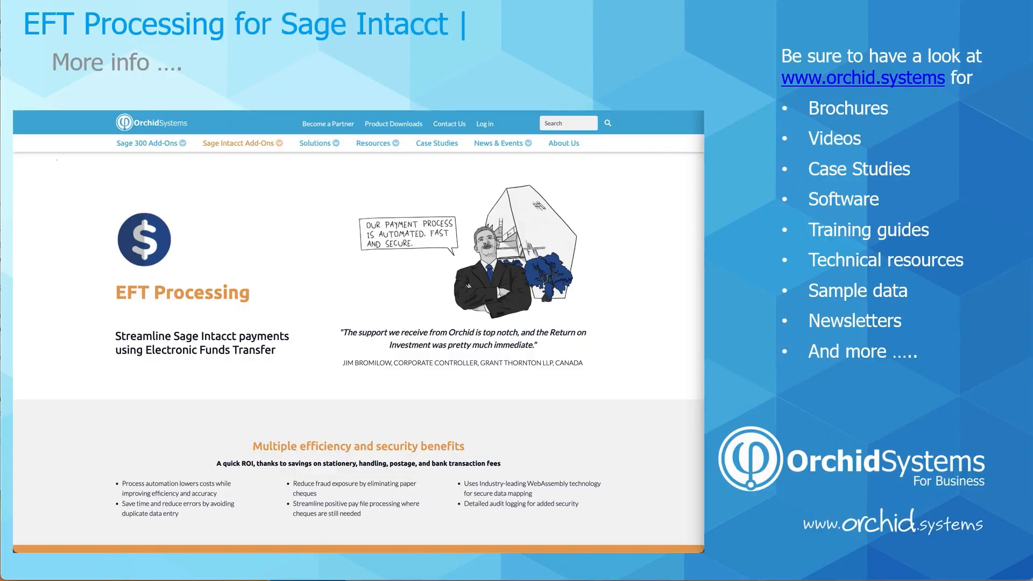
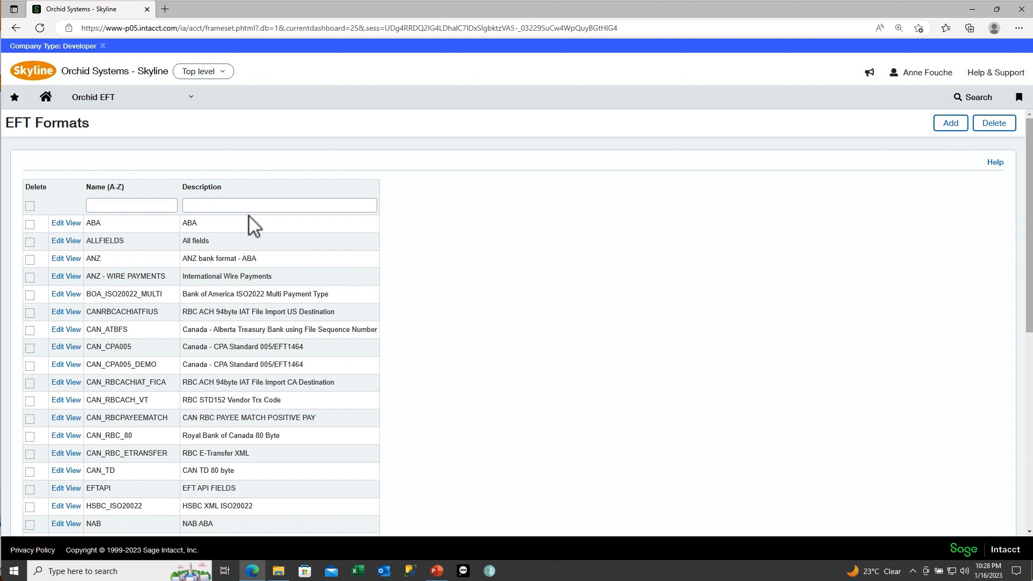
Step: Filter the EFT formats by name for USA_WF and open the USA_WF_PM_DAC format
left_click(123, 206)
type("USA_WF")
key("Return")
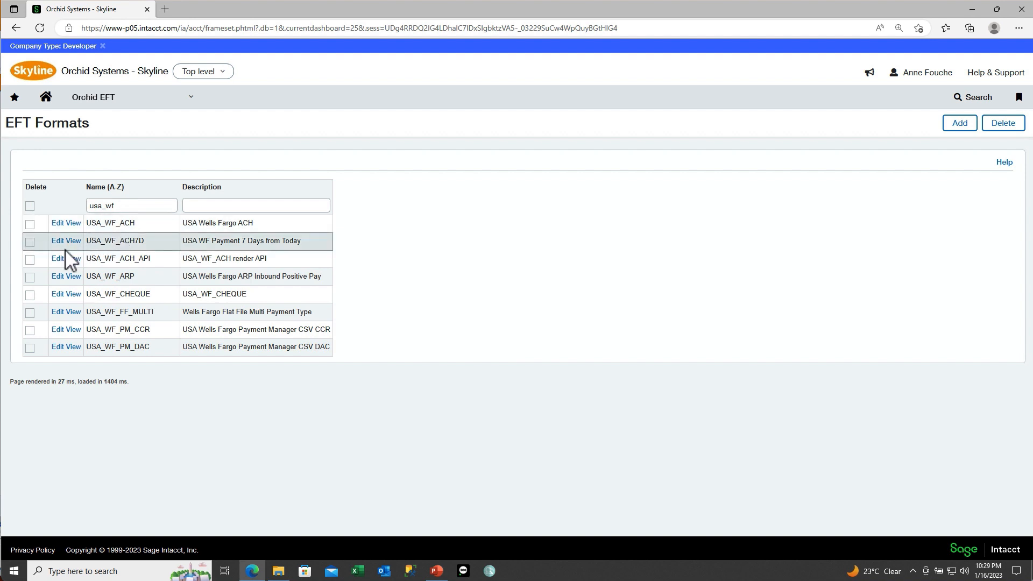
left_click(56, 347)
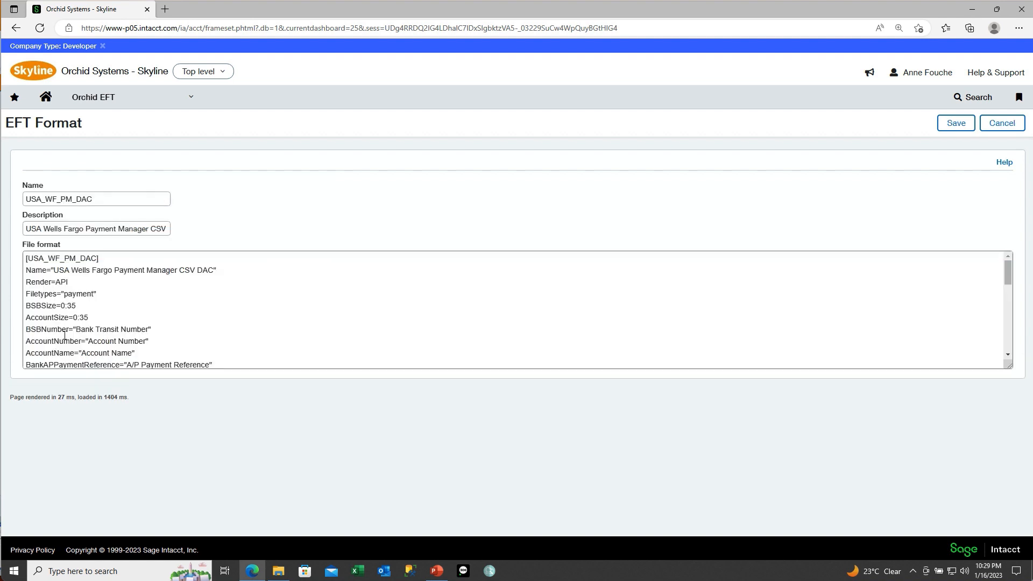
Step: Scroll the file format to the VendorExtra1–VendorExtra3Tip lines, then select the format name USA_WF_PM_DAC
scroll(98, 316, "down", 3)
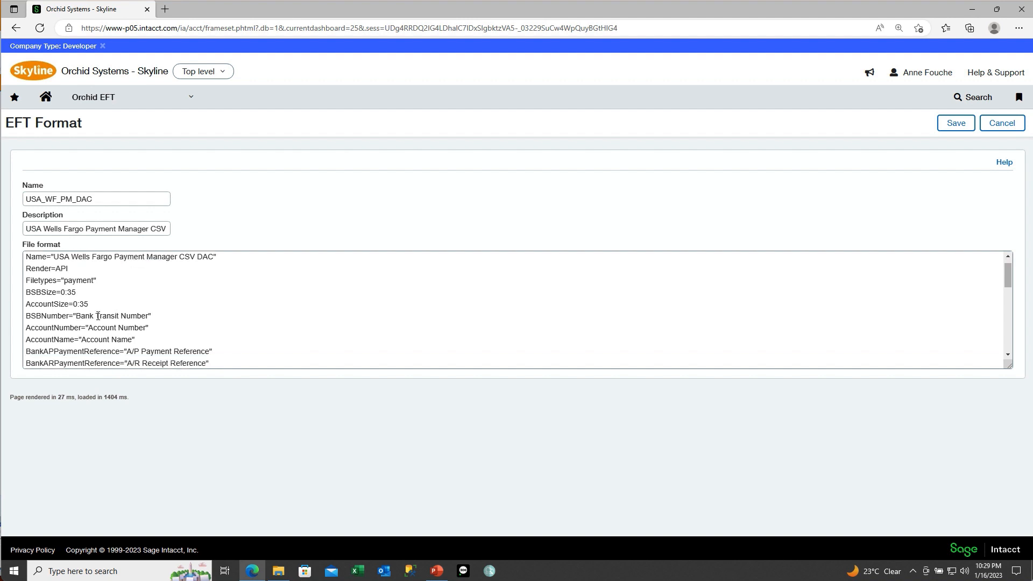
scroll(98, 316, "down", 1)
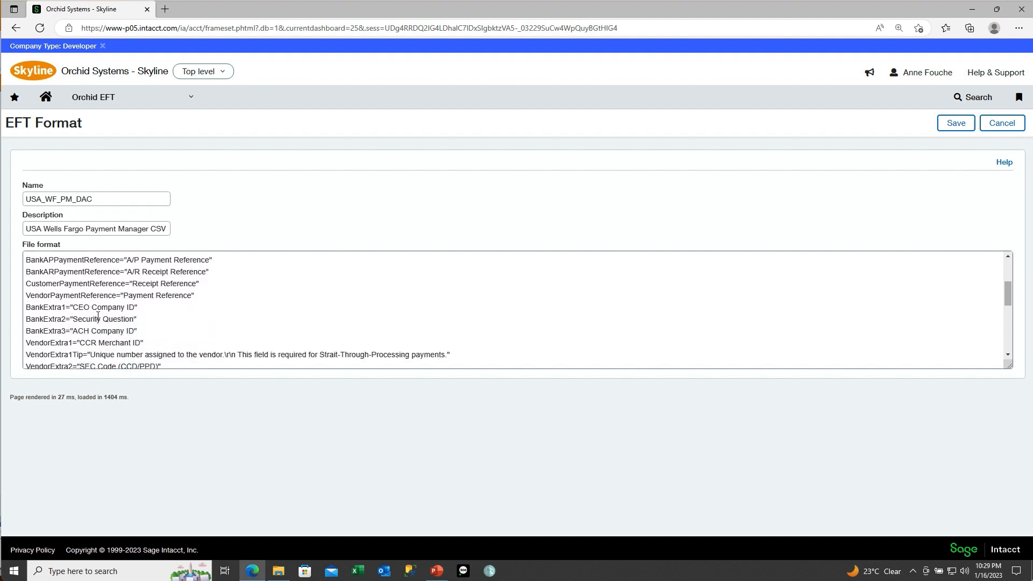
scroll(150, 339, "down", 2)
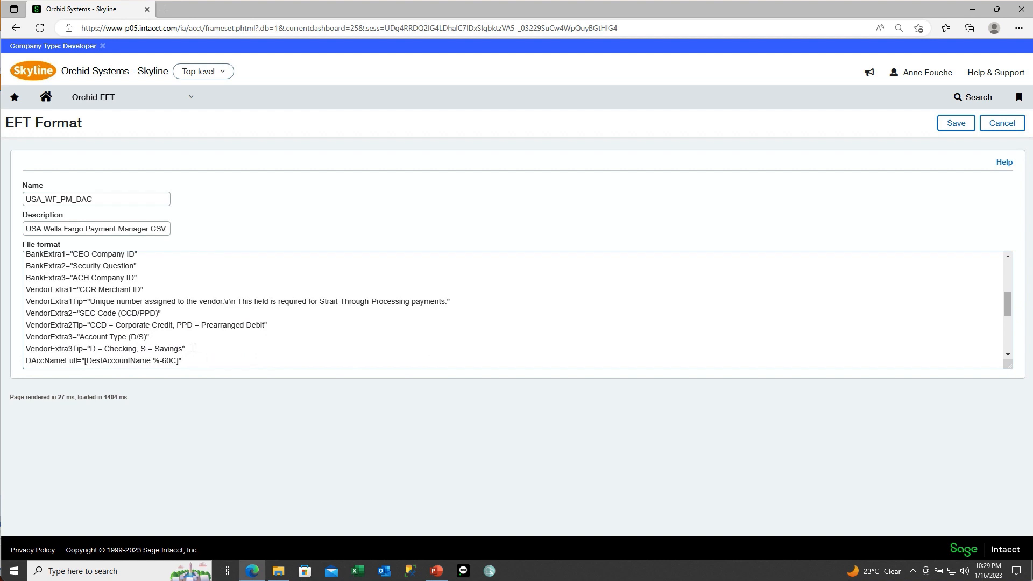
left_click_drag(191, 348, 5, 295)
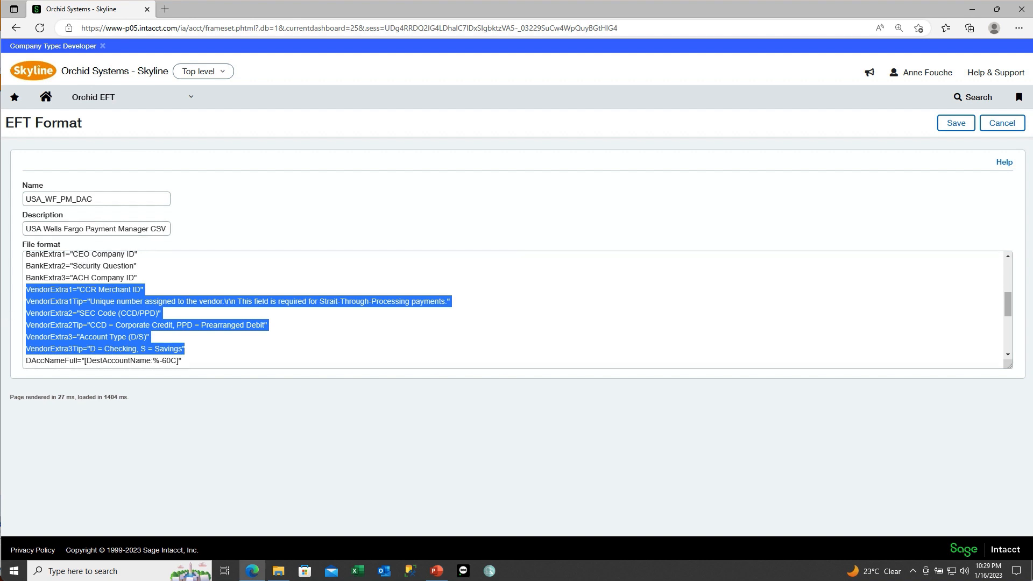
left_click(97, 199)
left_click_drag(97, 199, 21, 207)
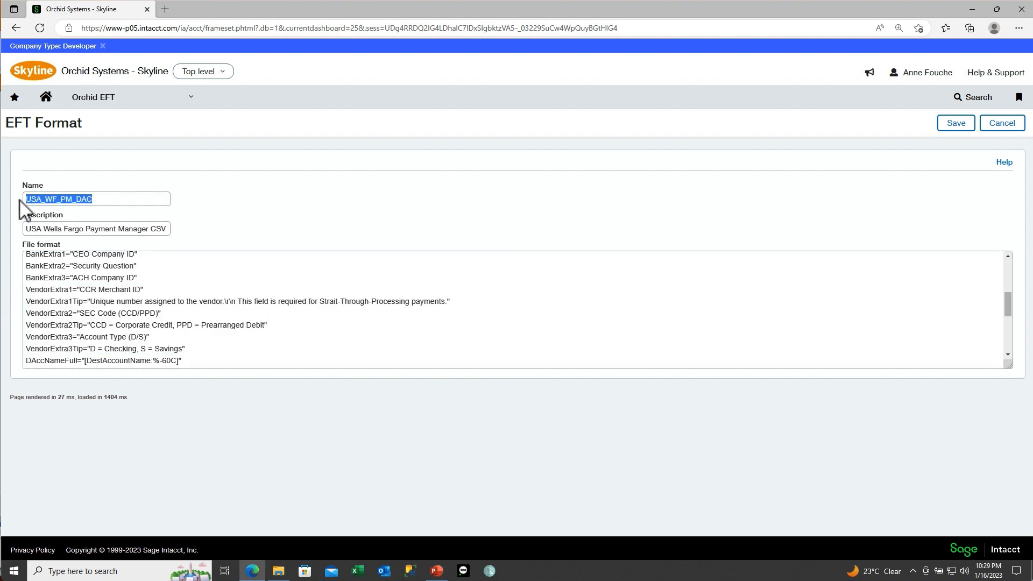
Step: Open Accounts Payable Suppliers, filter Supplier ID to 30008, and edit that supplier
left_click(189, 98)
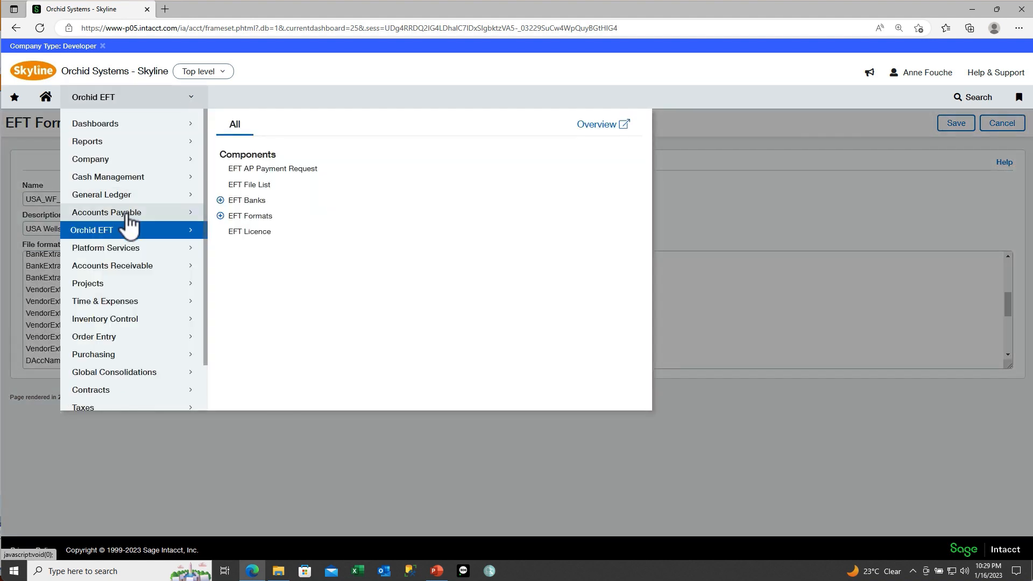
mouse_move(151, 210)
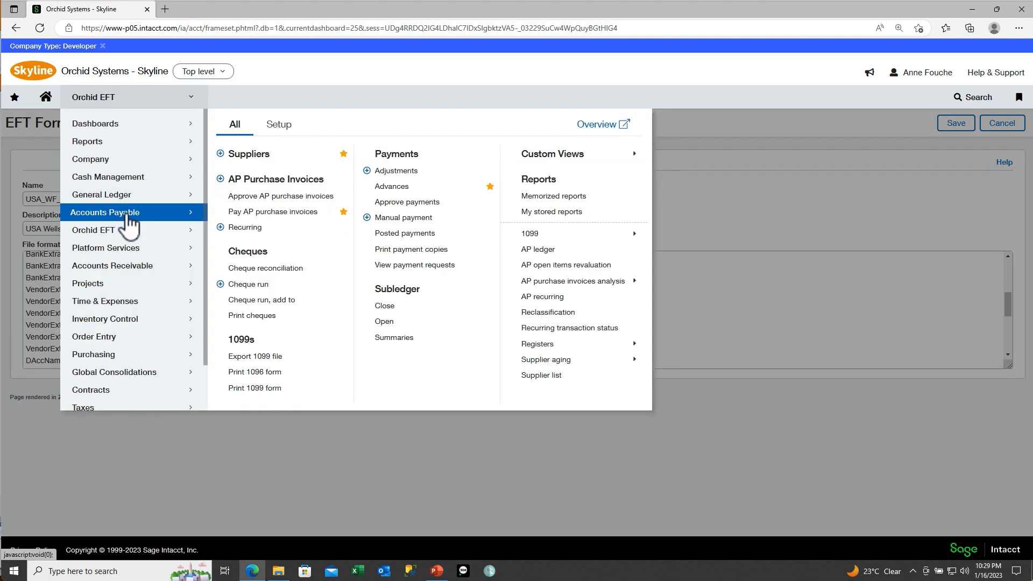
left_click(252, 156)
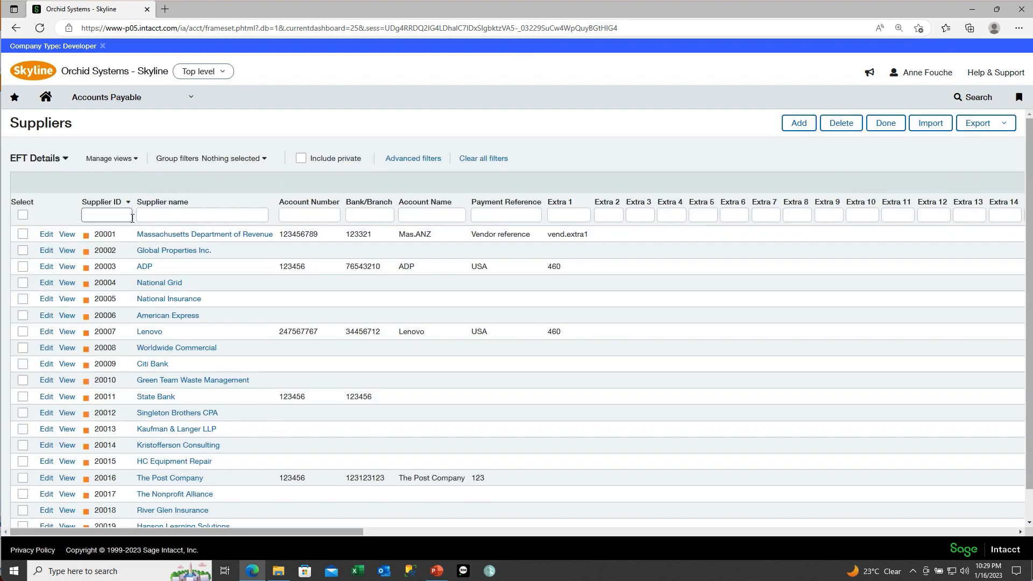
left_click(113, 217)
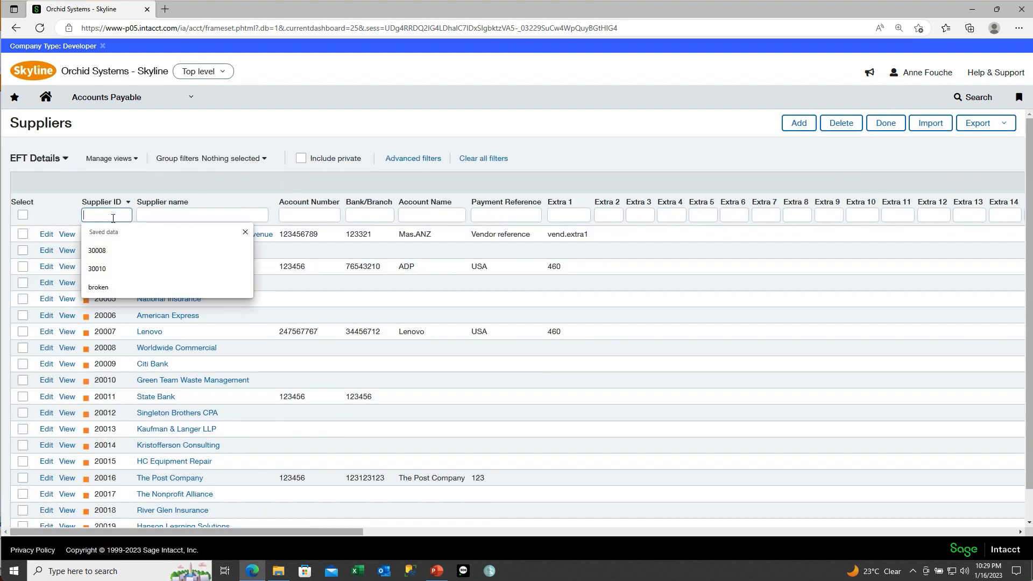
type("30008")
key("Return")
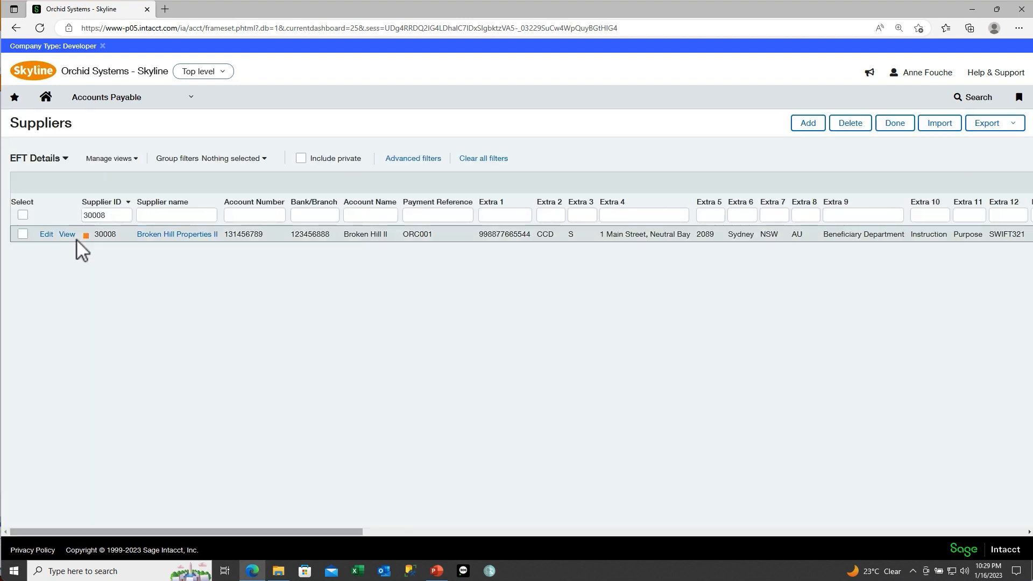
left_click(46, 235)
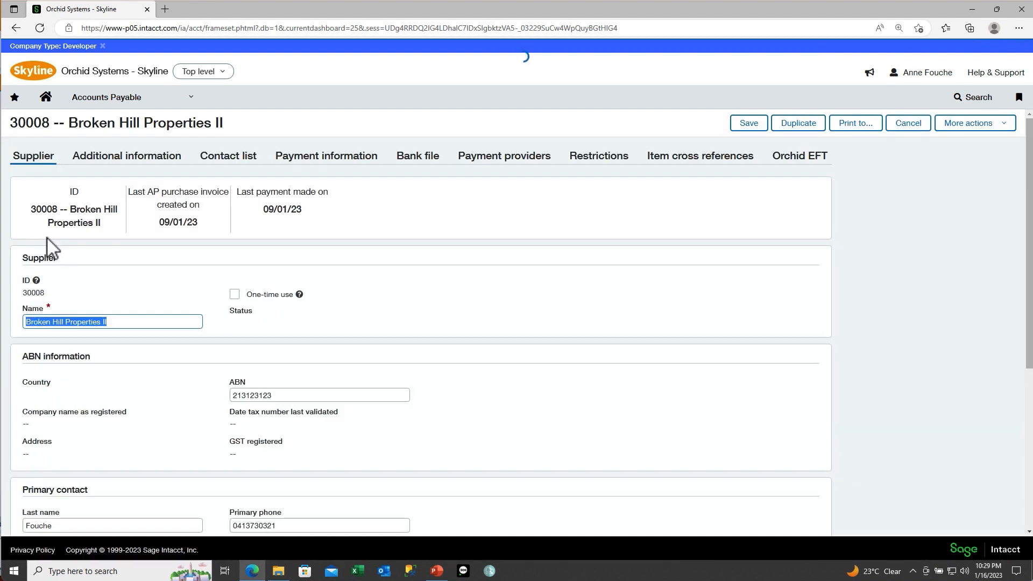
Step: View supplier 30008's Orchid EFT bank details, then leave without saving
left_click(785, 161)
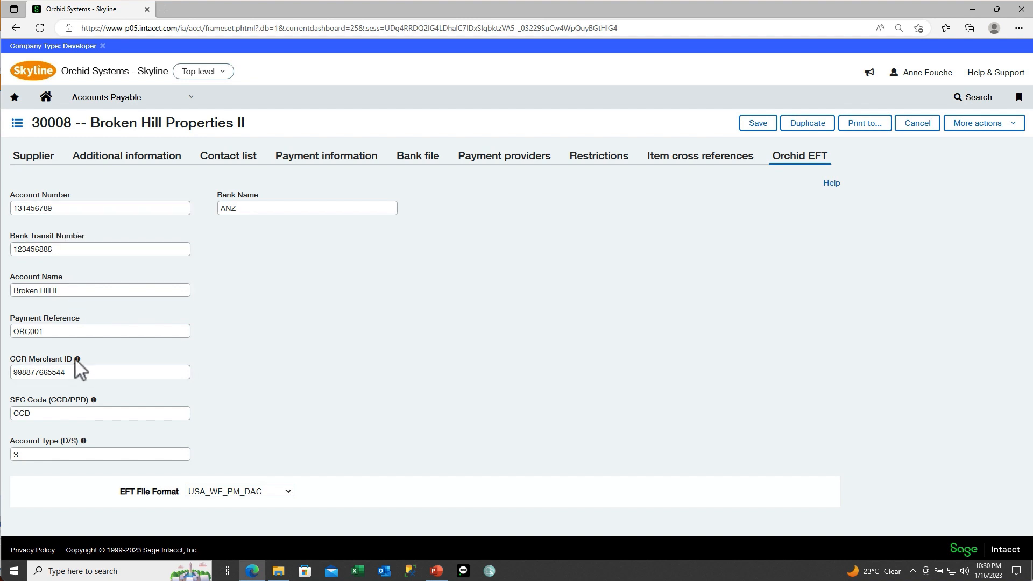
mouse_move(77, 360)
mouse_move(94, 400)
left_click(18, 125)
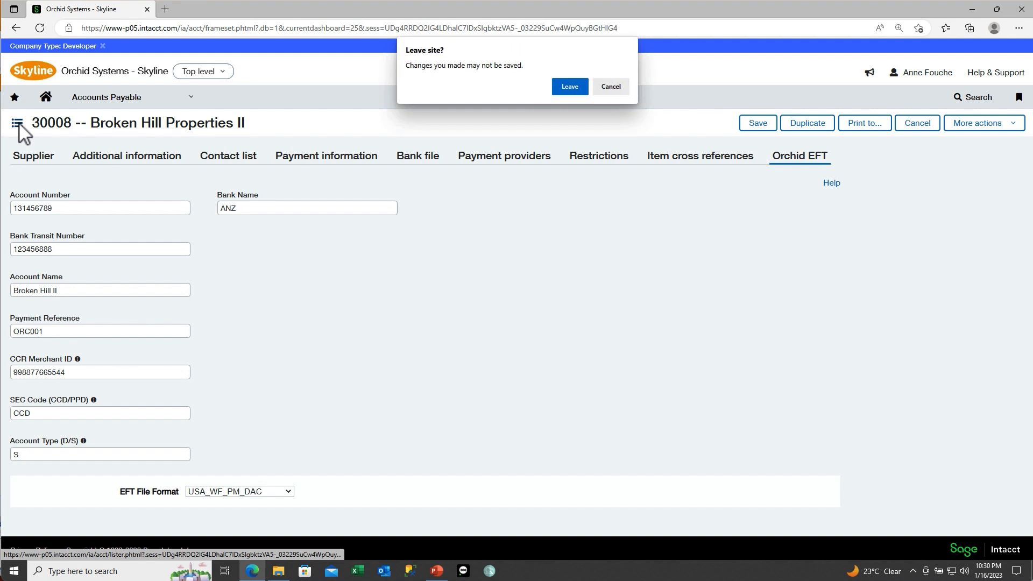
left_click(569, 86)
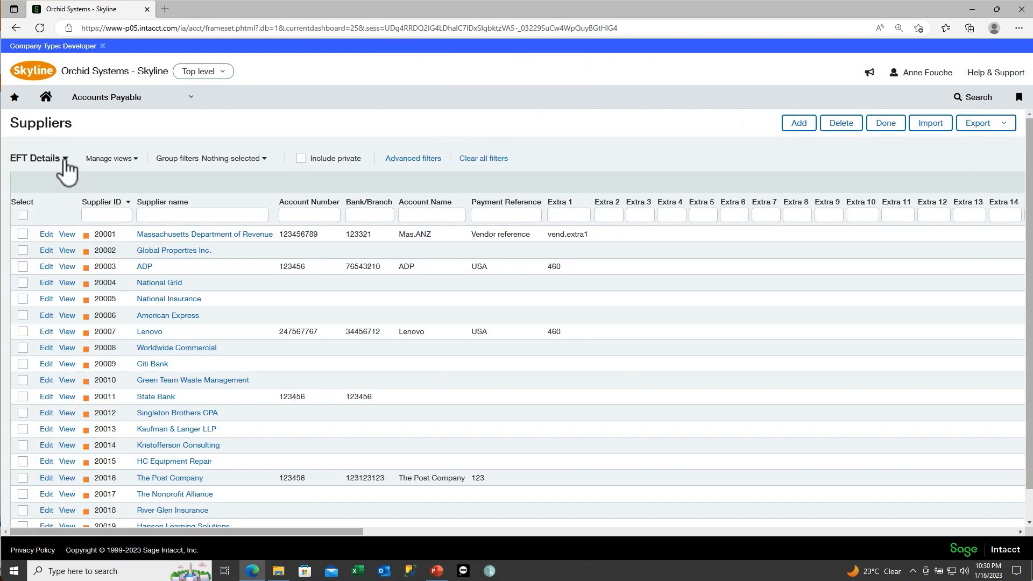
Step: Switch the Suppliers list to the saved EFT Details view
left_click(66, 159)
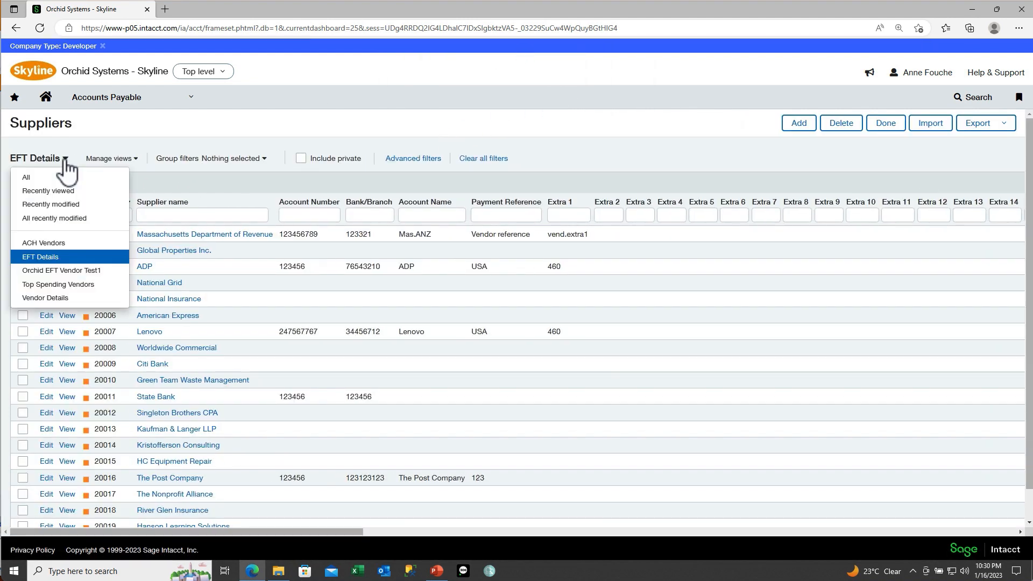
left_click(52, 262)
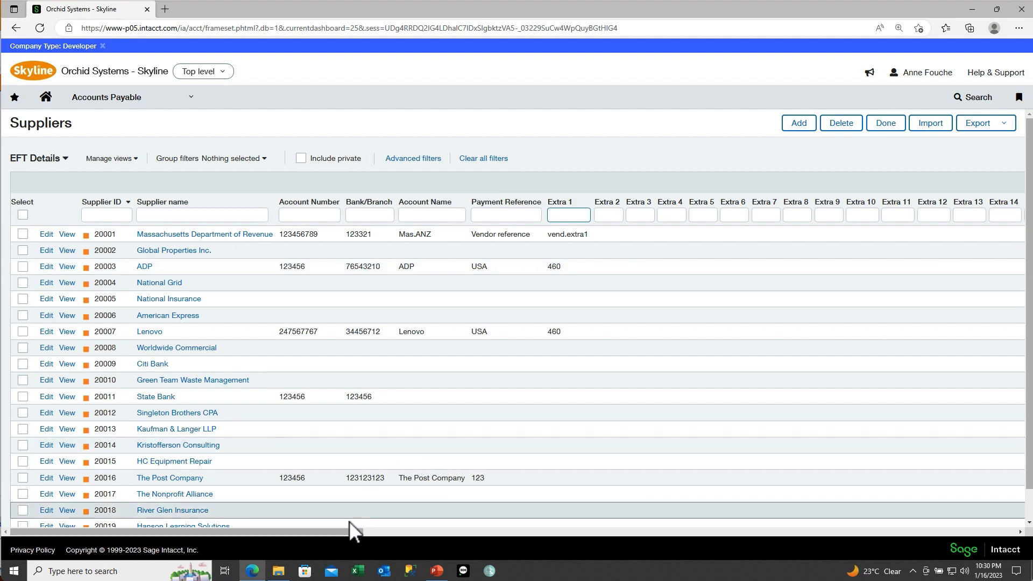
left_click_drag(335, 531, 301, 535)
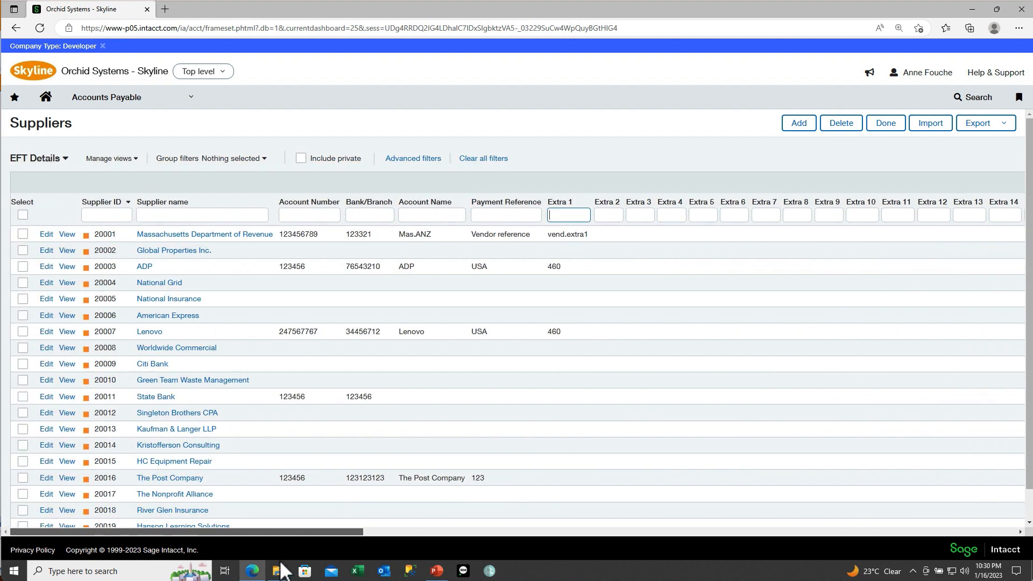
Step: Filter to supplier 30008, export the list to Excel, and open Suppliers.xlsx
left_click(95, 214)
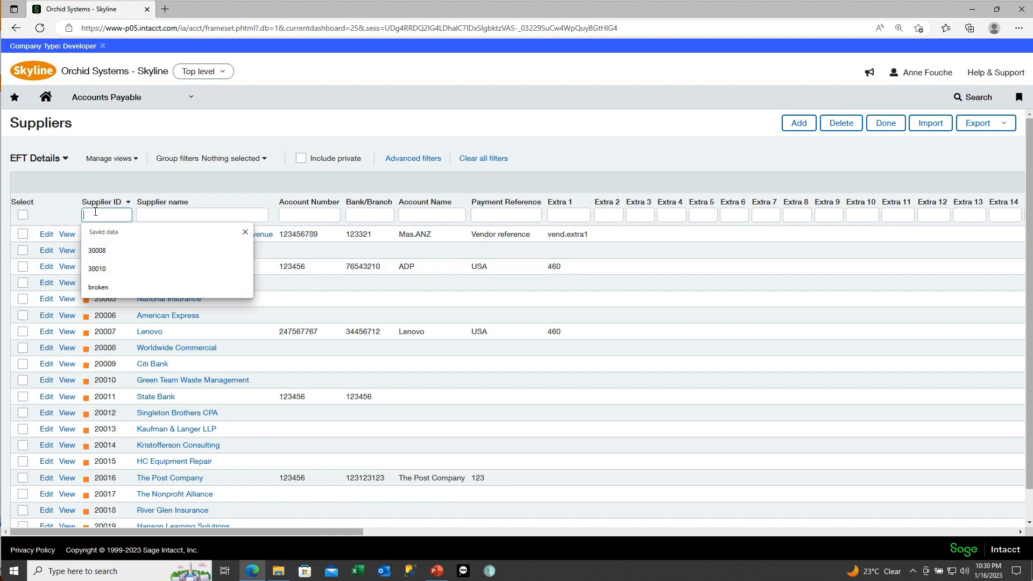
left_click(98, 251)
left_click(138, 220)
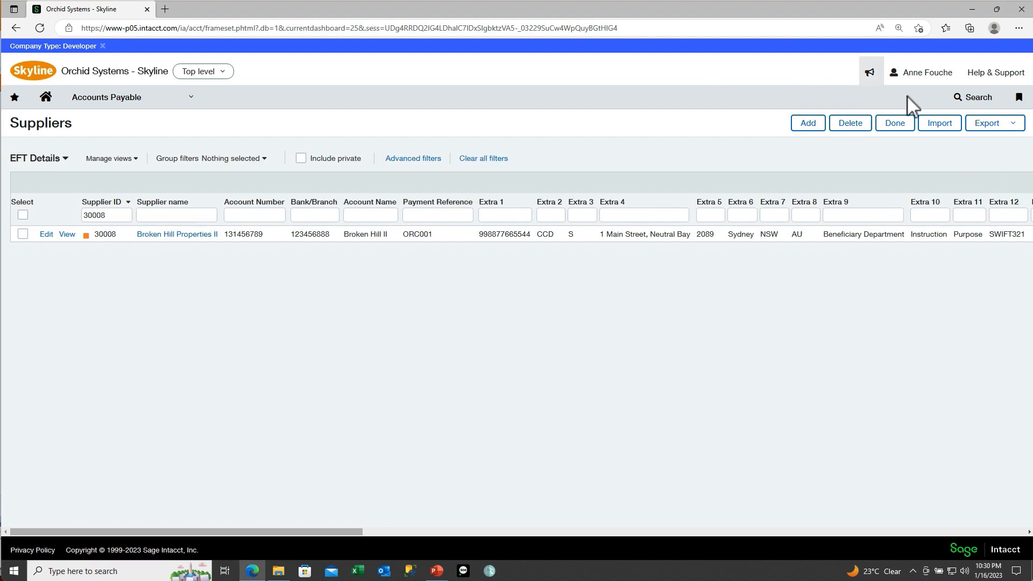
left_click(1014, 124)
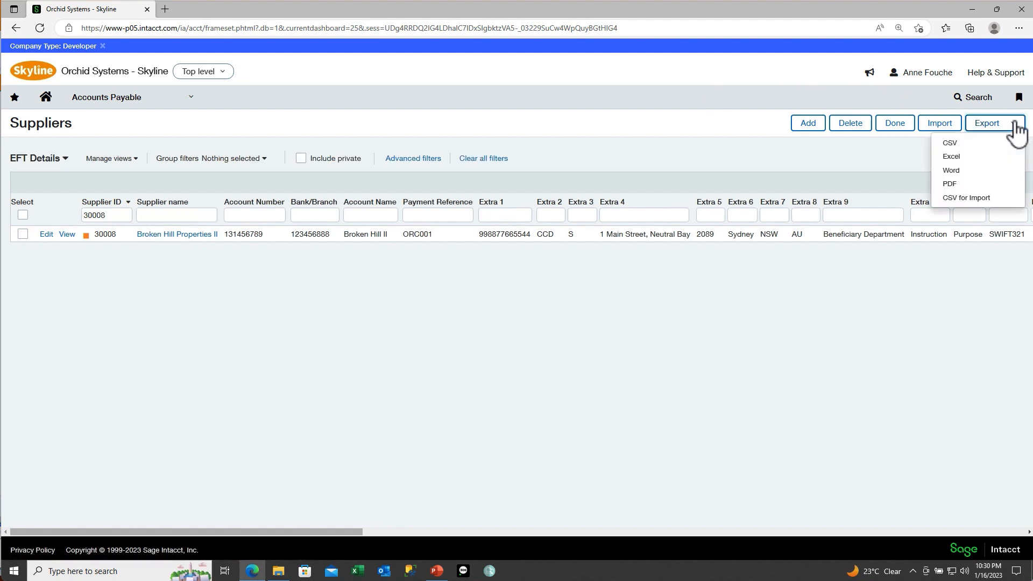
left_click(970, 156)
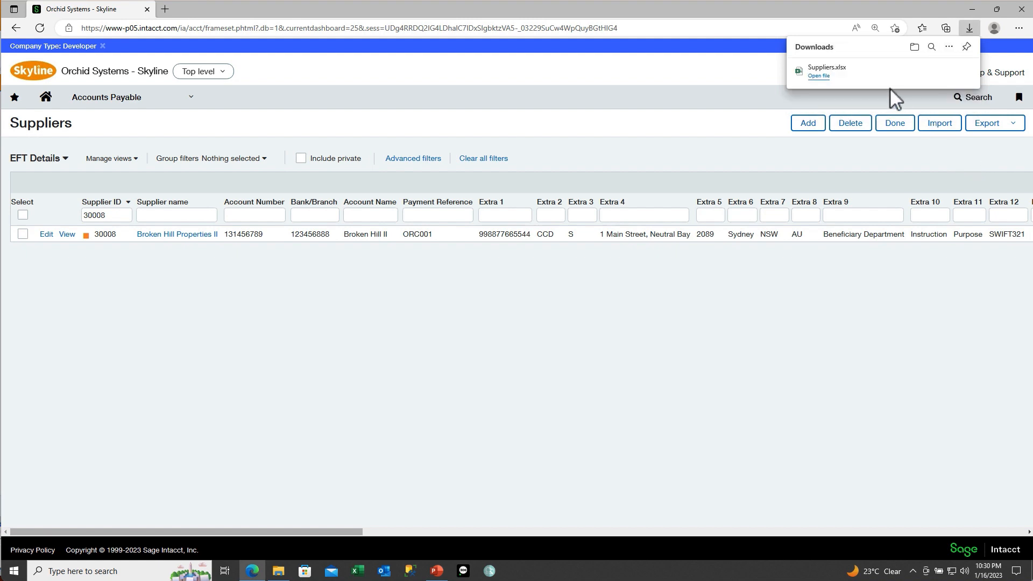
left_click(818, 78)
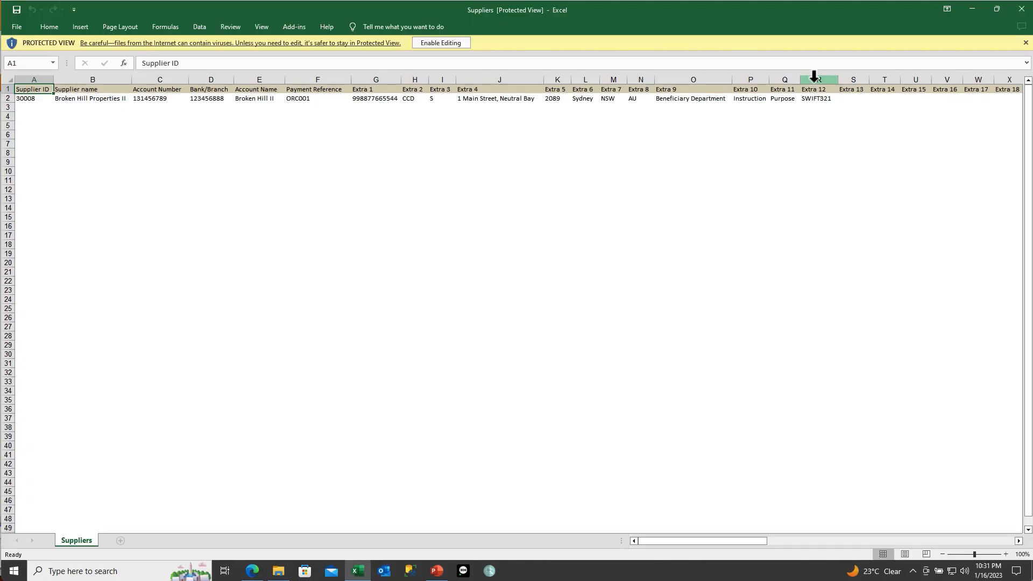
Step: Enable editing and move across row 2 past SWIFT321 and IBAN to EFT FILE FORMAT 10736 in BH2
left_click(35, 100)
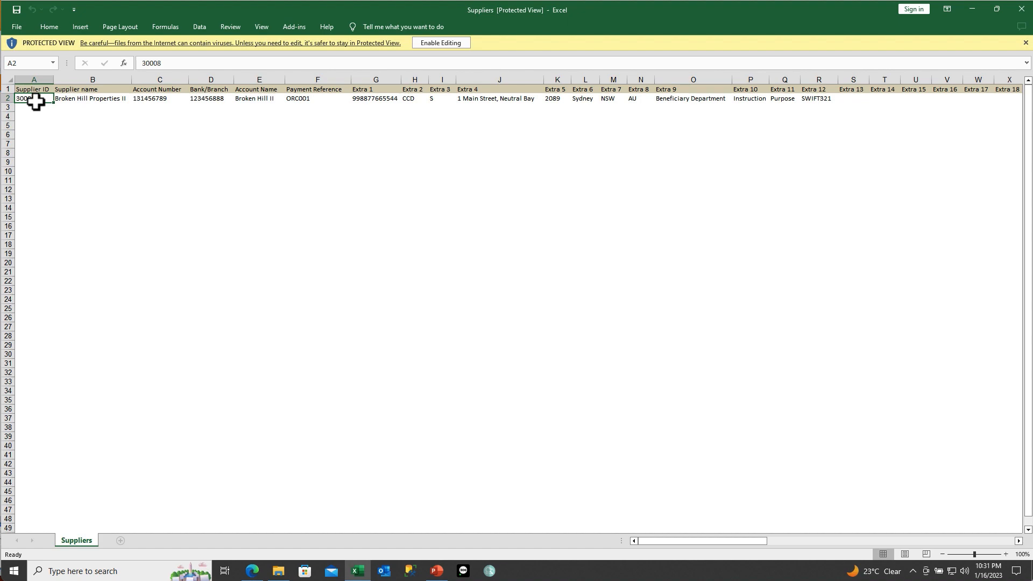
left_click(427, 43)
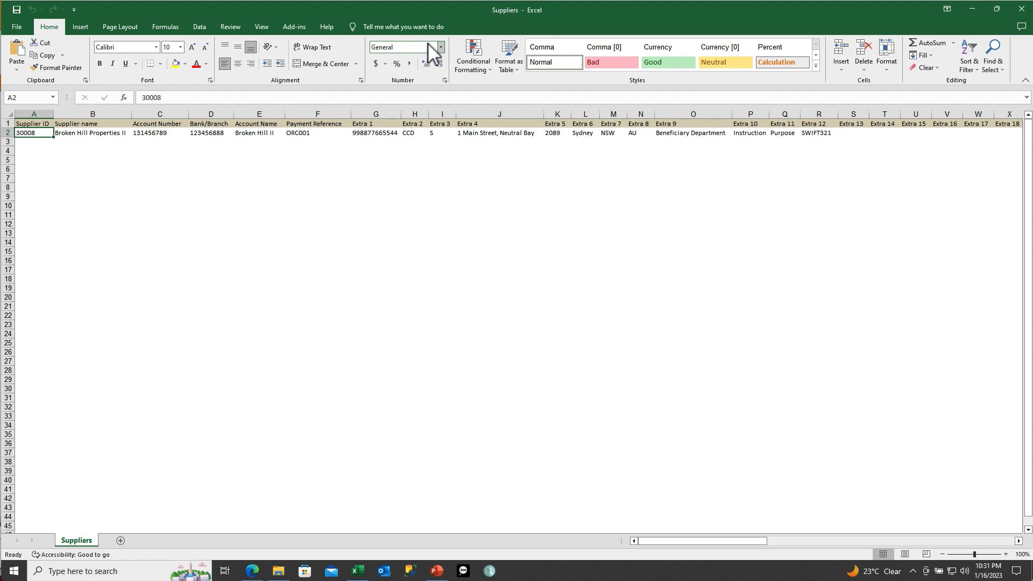
key("Right")
key("Right")
key("Right")
key("Right")
key("Right")
key("Right")
key("Right")
key("Right")
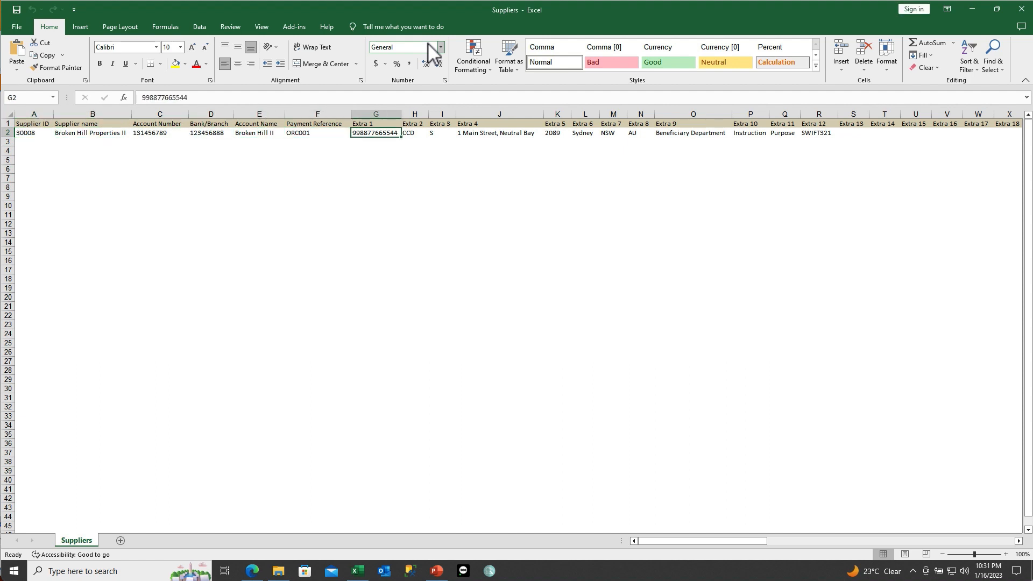
key("Right")
key("Right")
key("Right")
key("Right")
key("Right")
key("Right")
key("Right")
key("Right")
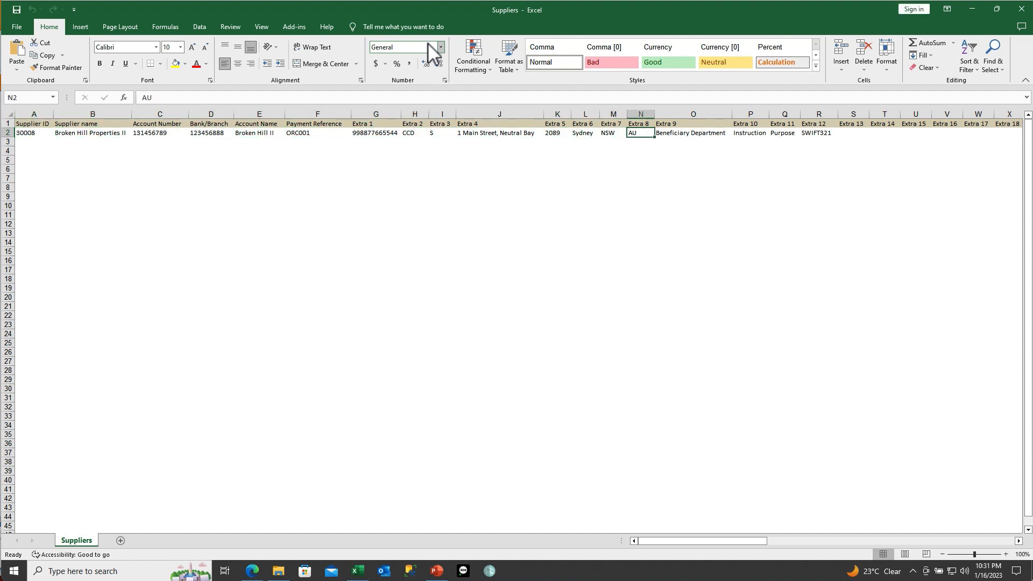
key("Right")
key("Right")
key("Right")
key("Right")
key("Right")
key("Right")
key("Right")
key("Right")
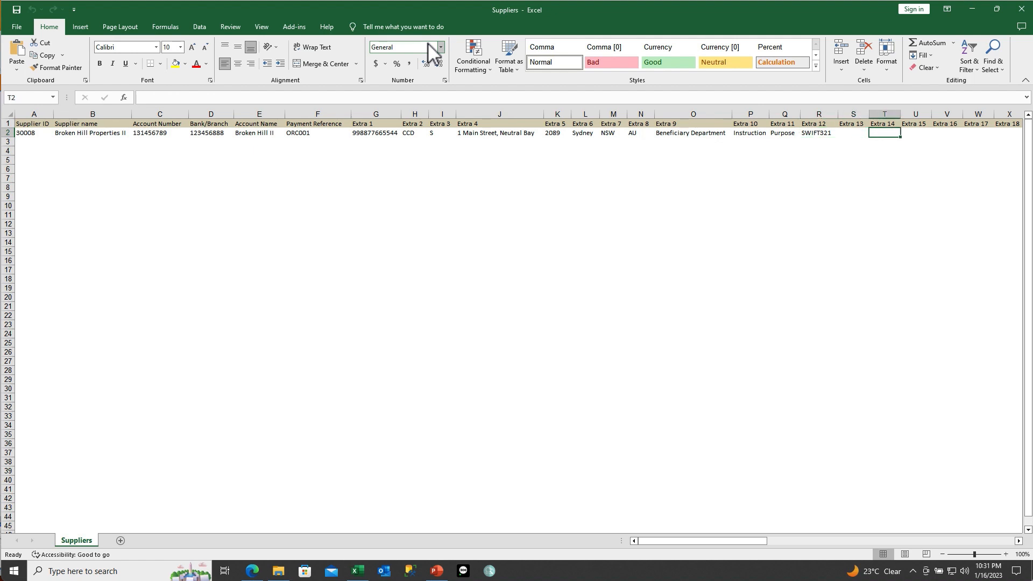
key("Right")
key("Right")
key("Right")
key("Right")
key("Right")
key("Right")
key("Right")
key("Right")
key("Right")
key("Right")
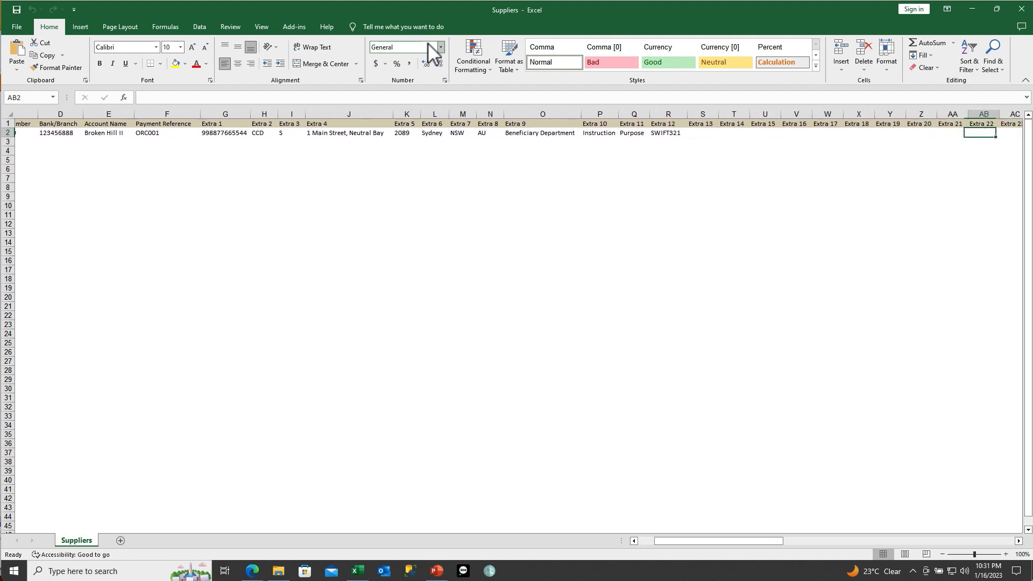
key("Right")
key("Right")
key("Right")
key("Right")
key("Right")
key("Right")
key("Right")
key("Right")
key("Right")
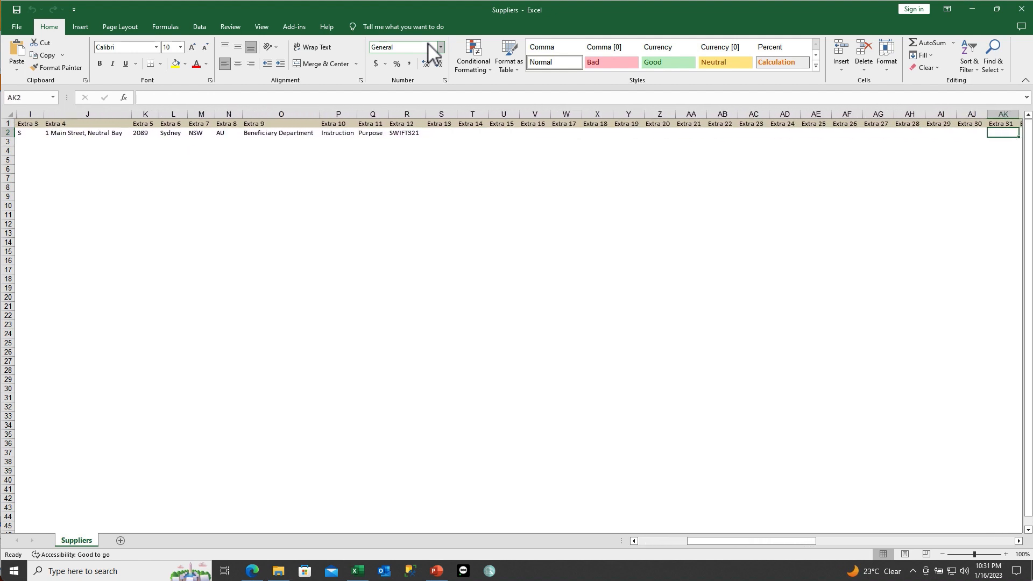
key("Right")
key("Right")
key("Right")
key("Right")
key("Right")
key("Right")
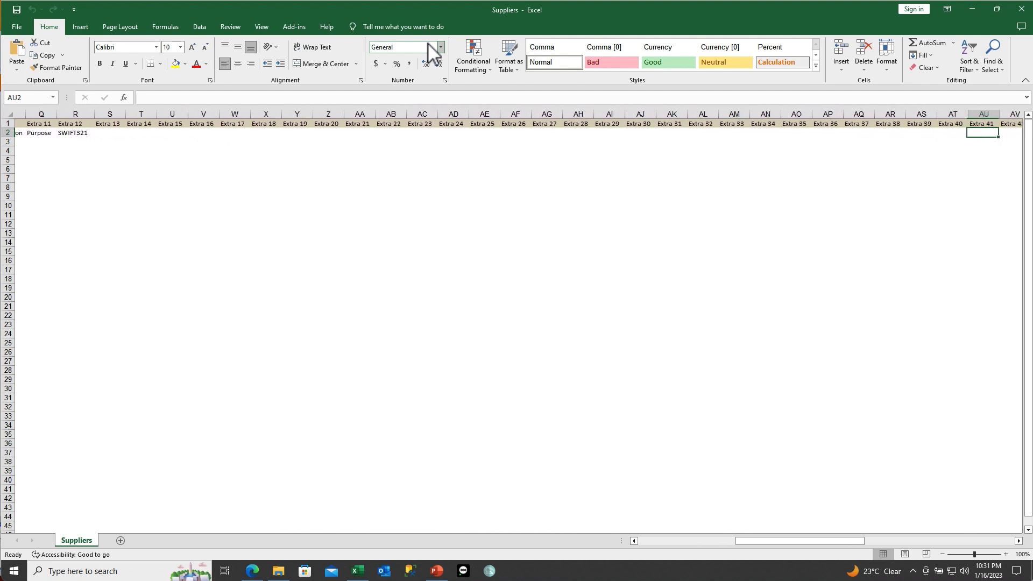
key("Right")
key("Right")
key("Right")
key("Right")
key("Right")
key("Right")
key("Right")
key("Right")
key("Right")
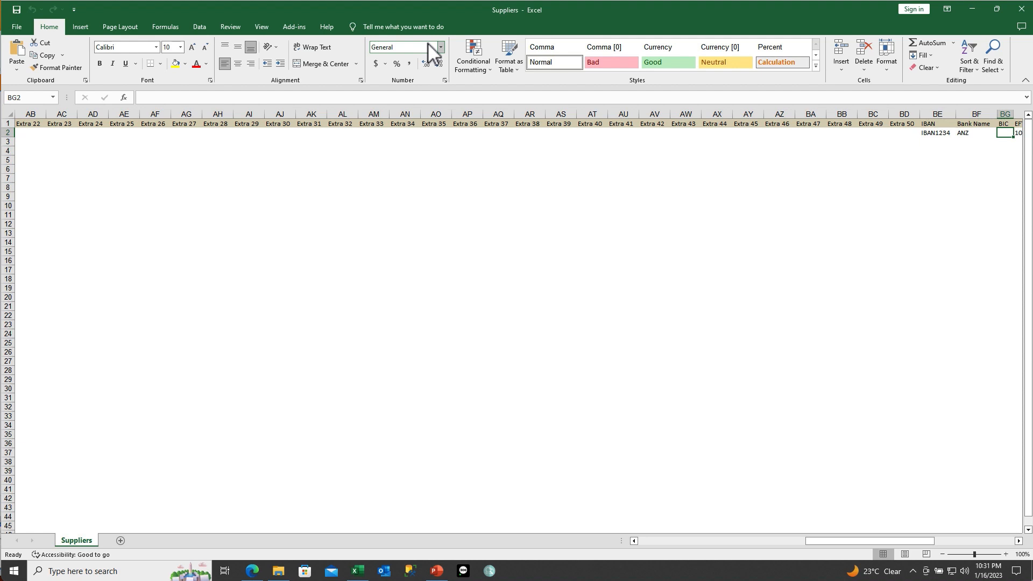
key("Right")
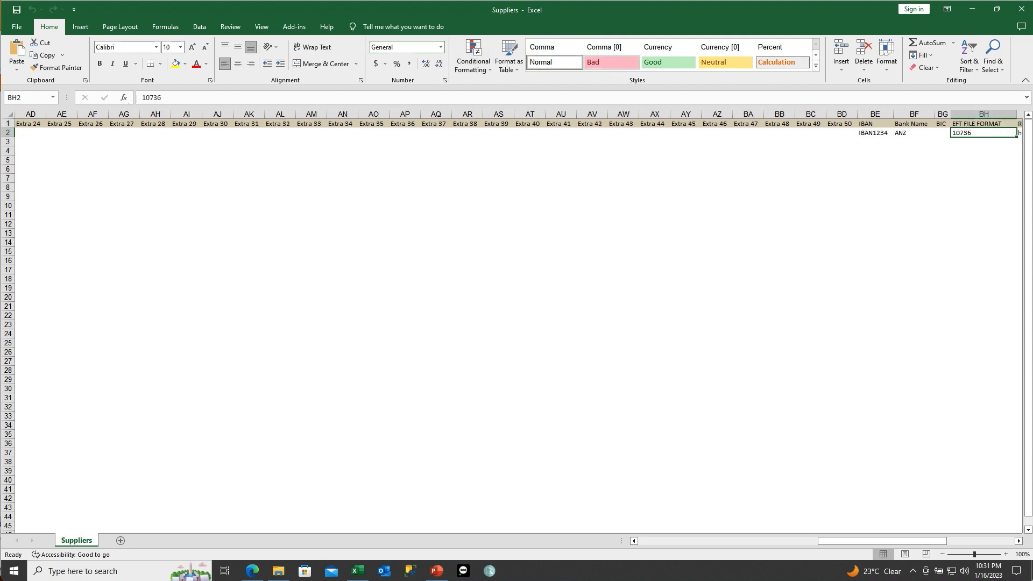
Step: Replace 10736 in BH2 with the pasted format code USA_WF_PM_DAC
double_click(964, 133)
left_click_drag(980, 130, 947, 131)
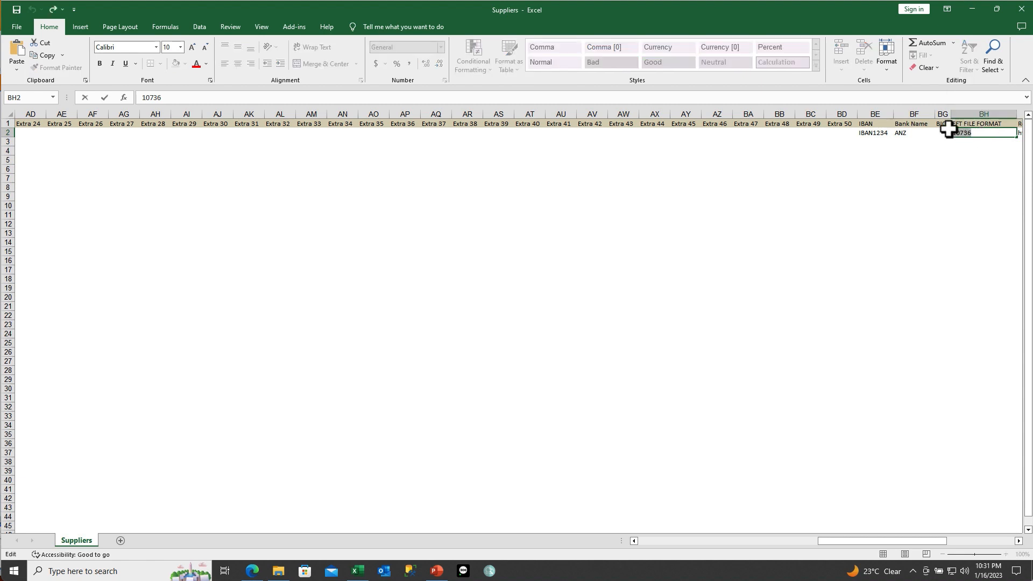
type("USA_WF_PM_DAC")
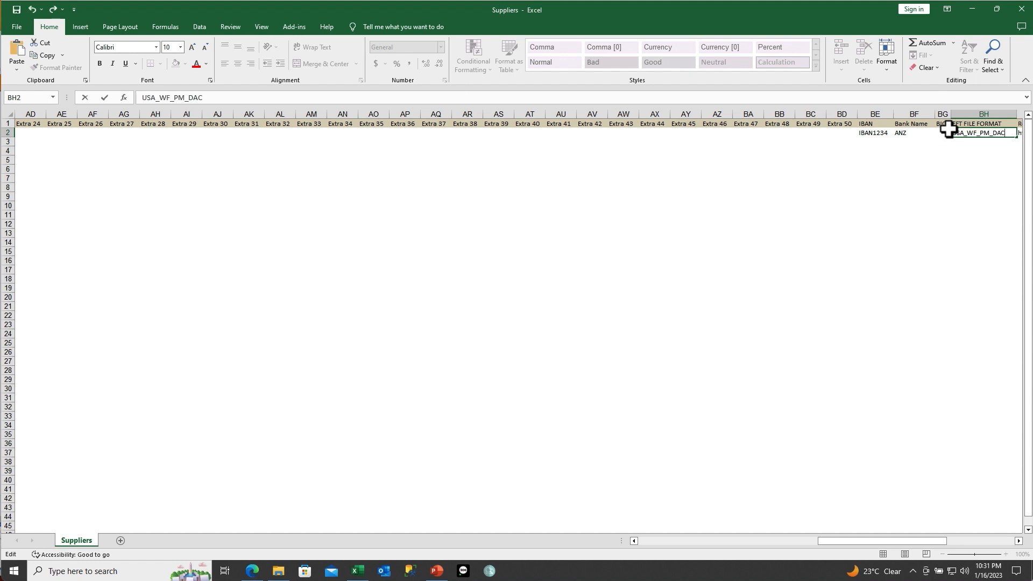
key("Tab")
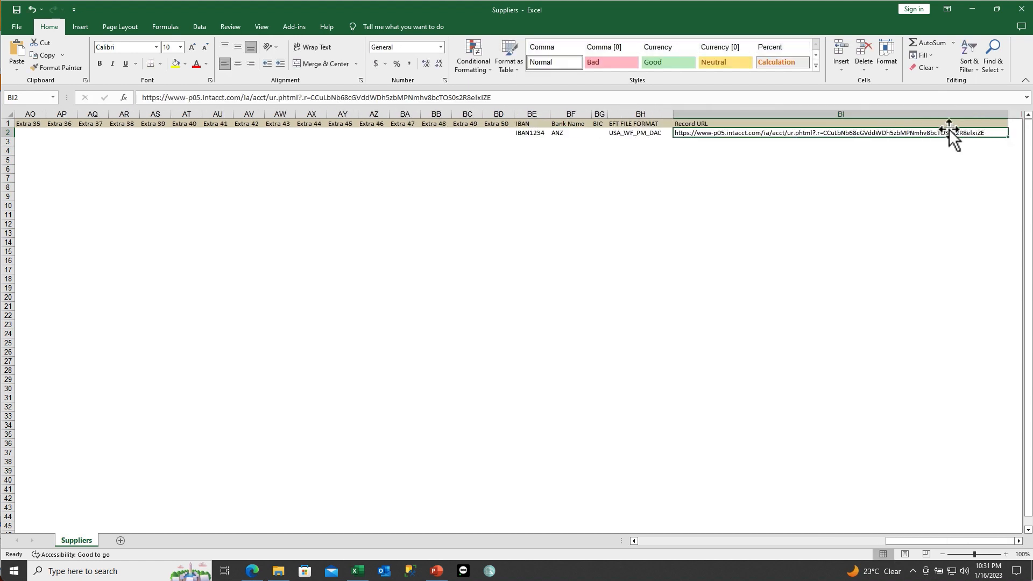
Step: Delete the Record URL column from the sheet
left_click(752, 112)
right_click(753, 116)
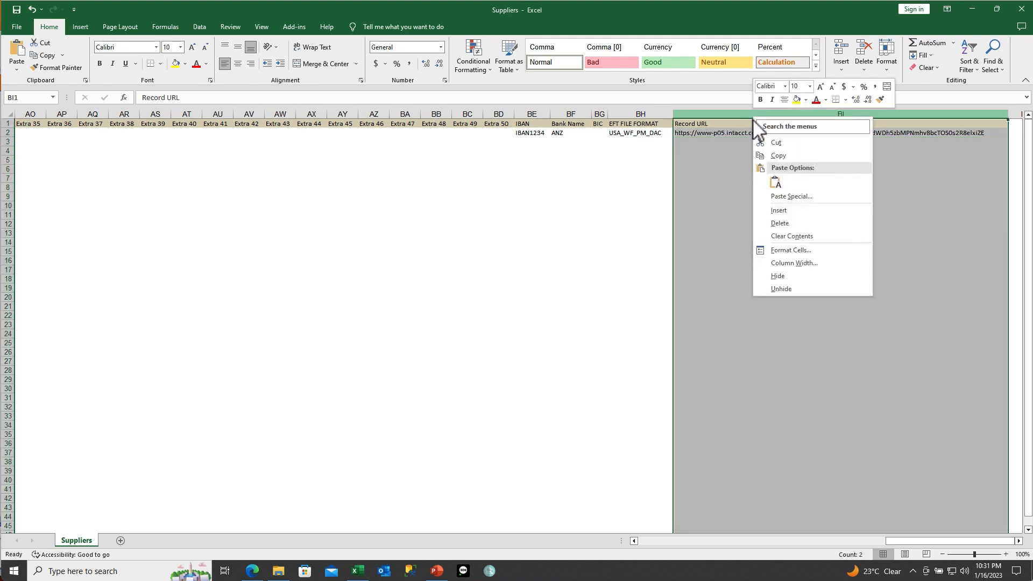
left_click(790, 224)
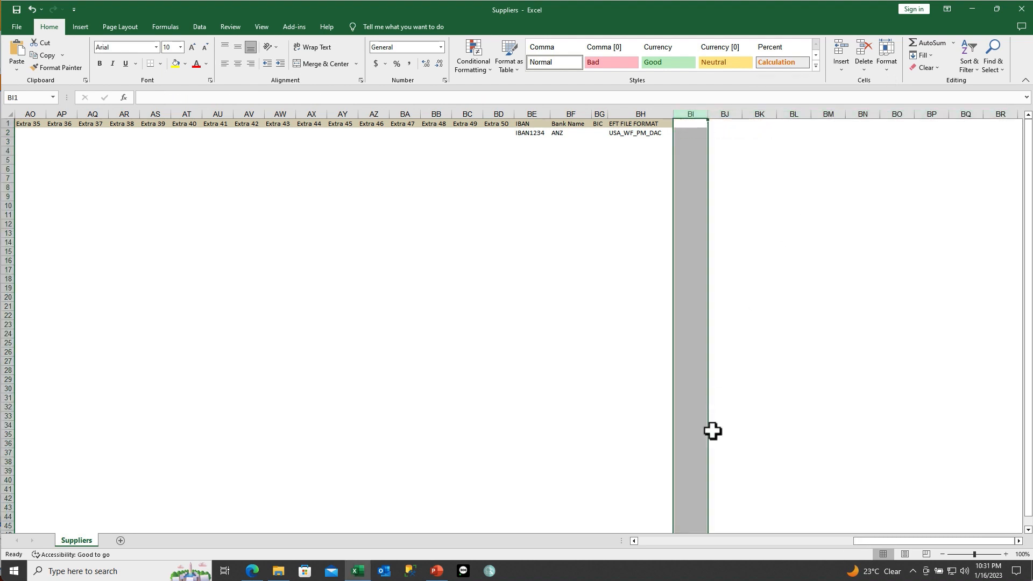
left_click_drag(869, 539, 635, 541)
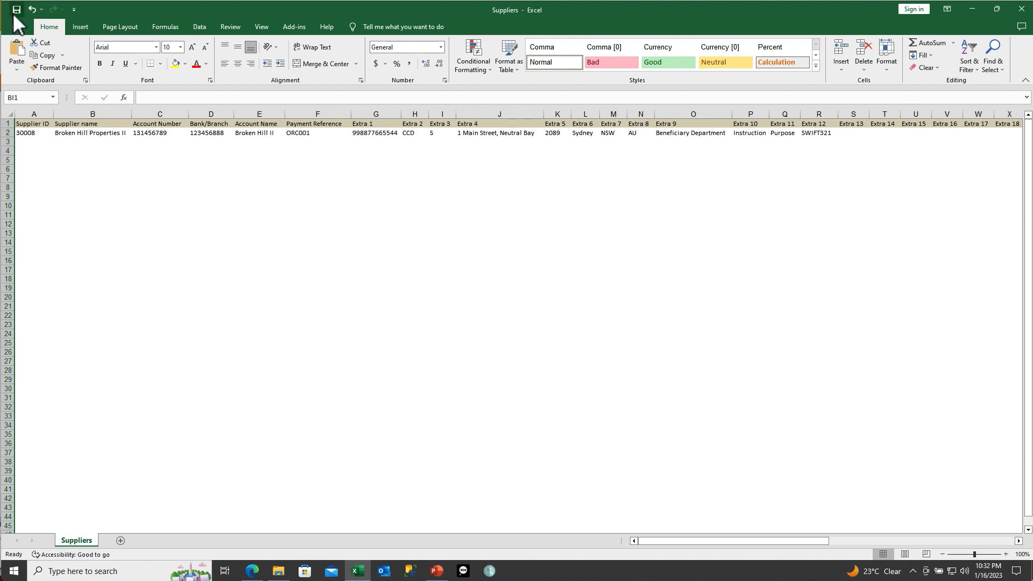
Step: Back in Sage Intacct, go to Company > Setup > Import data and download the Suppliers template
left_click(971, 9)
left_click(191, 98)
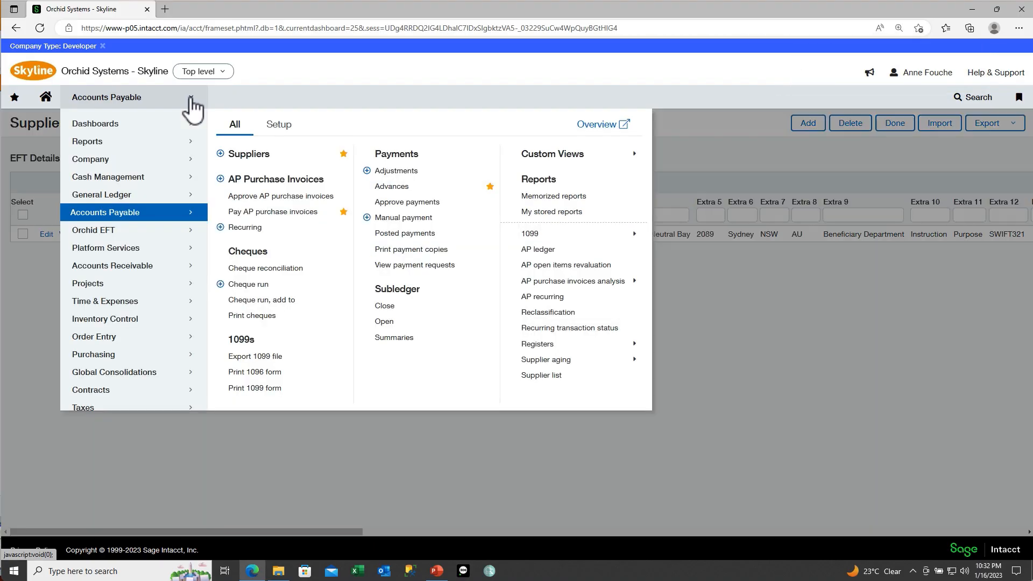
left_click(129, 161)
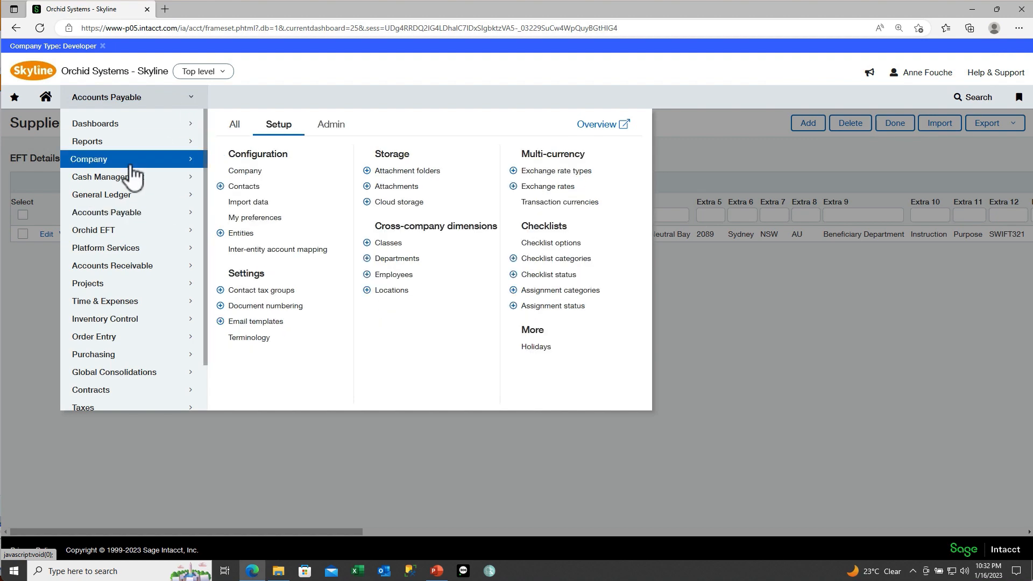
left_click(276, 202)
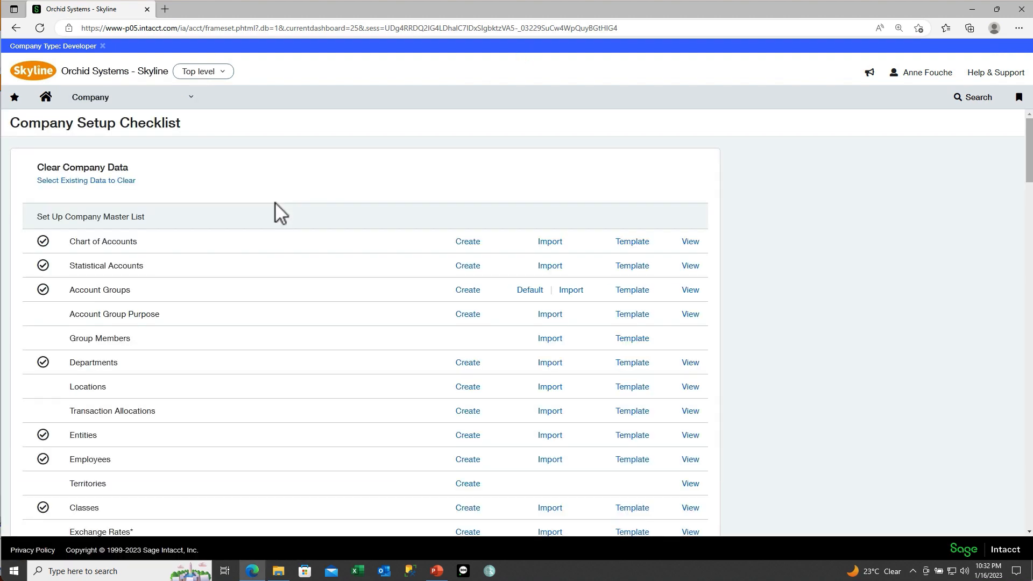
scroll(303, 384, "down", 10)
scroll(303, 383, "down", 3)
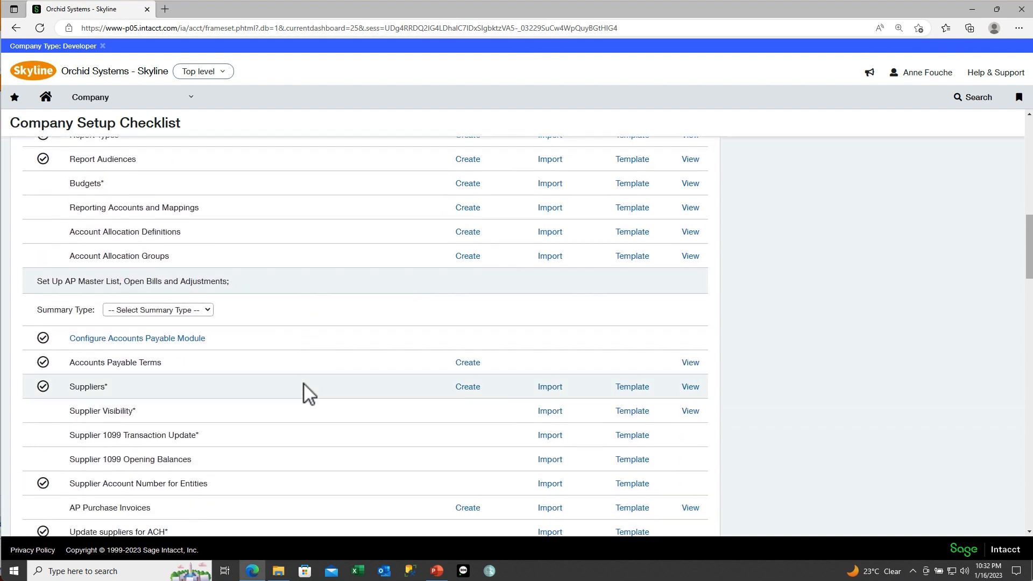
left_click(629, 393)
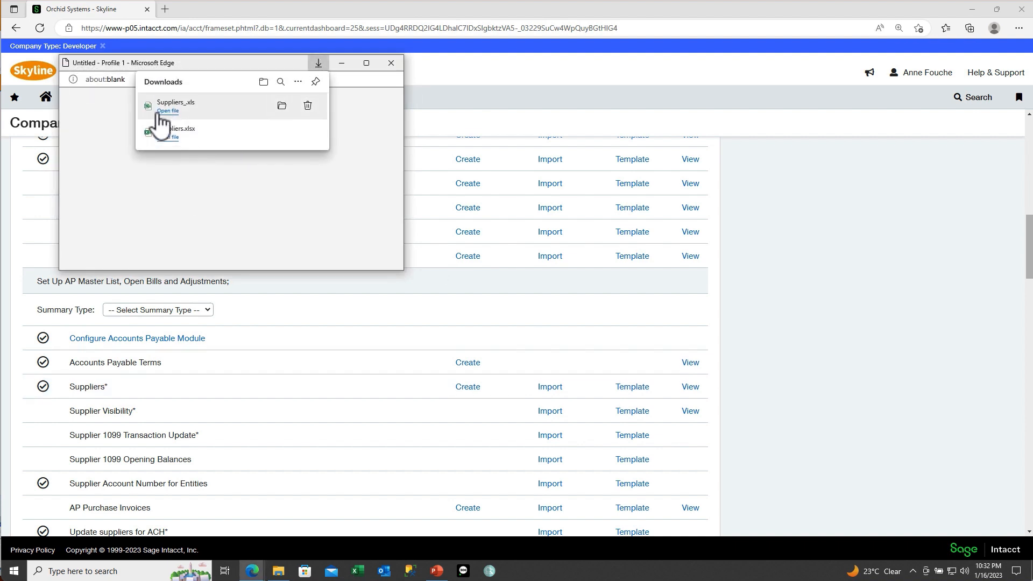
Step: Open Suppliers_.xls from the Edge Downloads panel
left_click(160, 113)
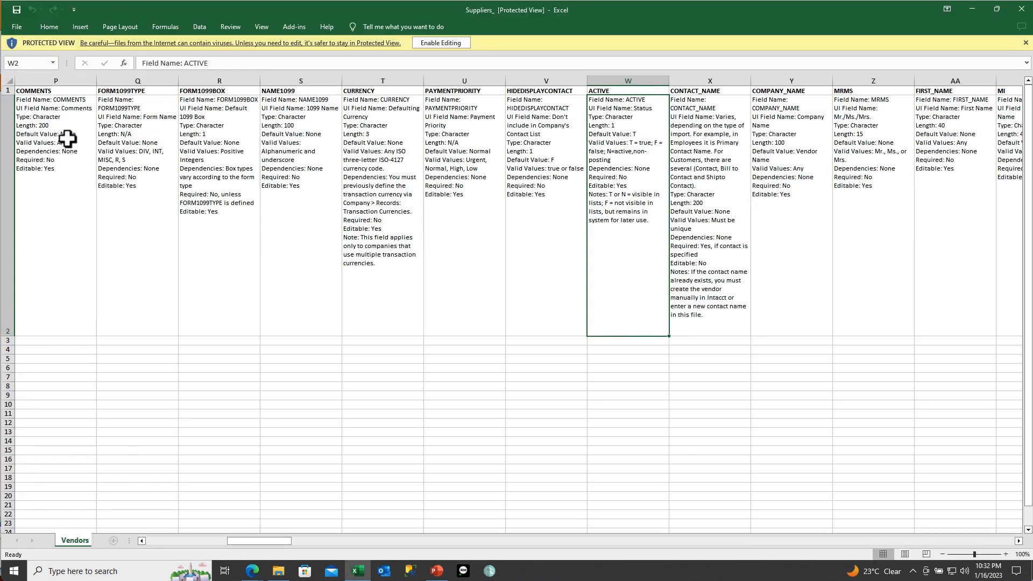
left_click(67, 139)
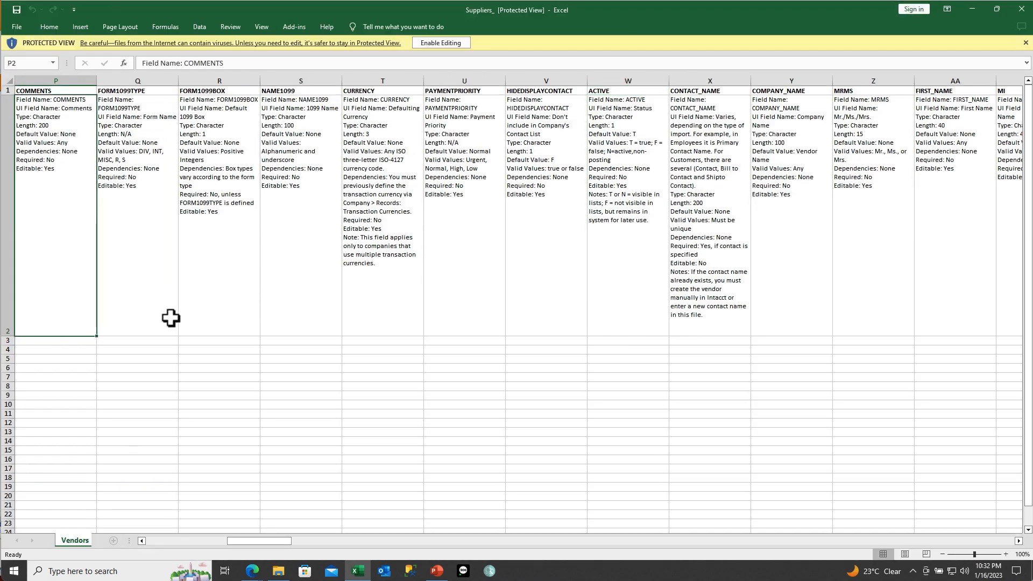
left_click_drag(280, 541, 918, 541)
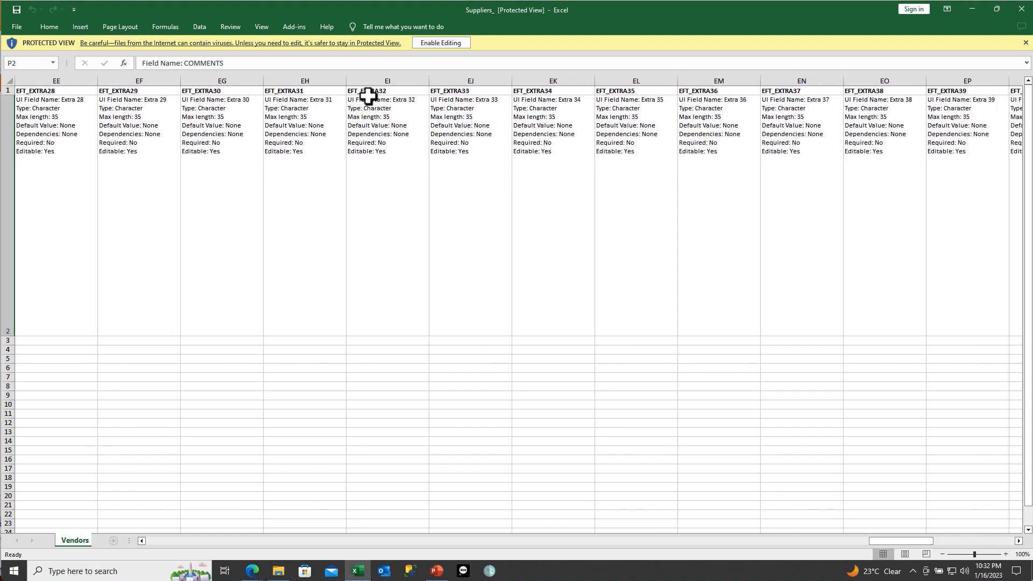
left_click(368, 91)
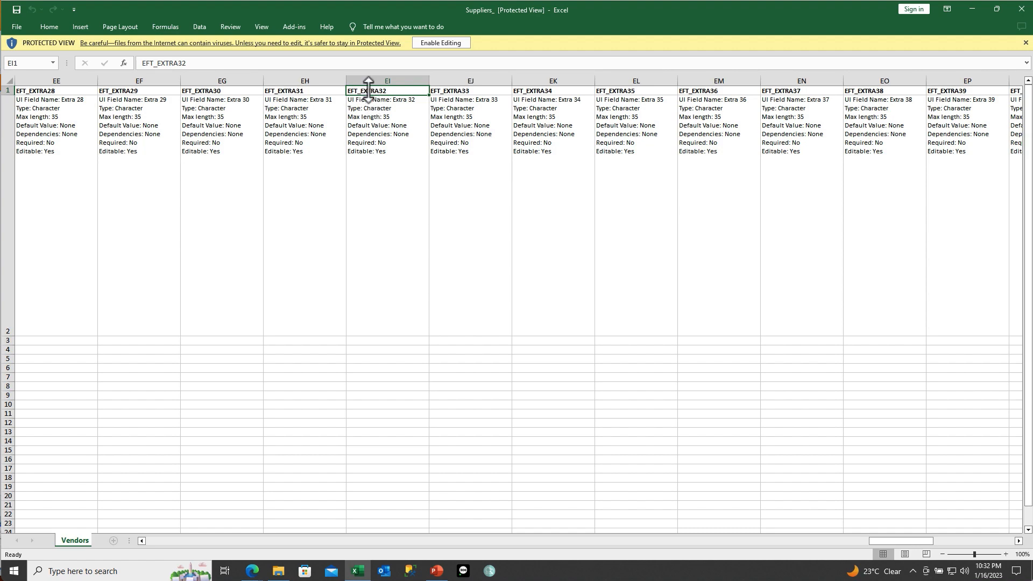
left_click(427, 42)
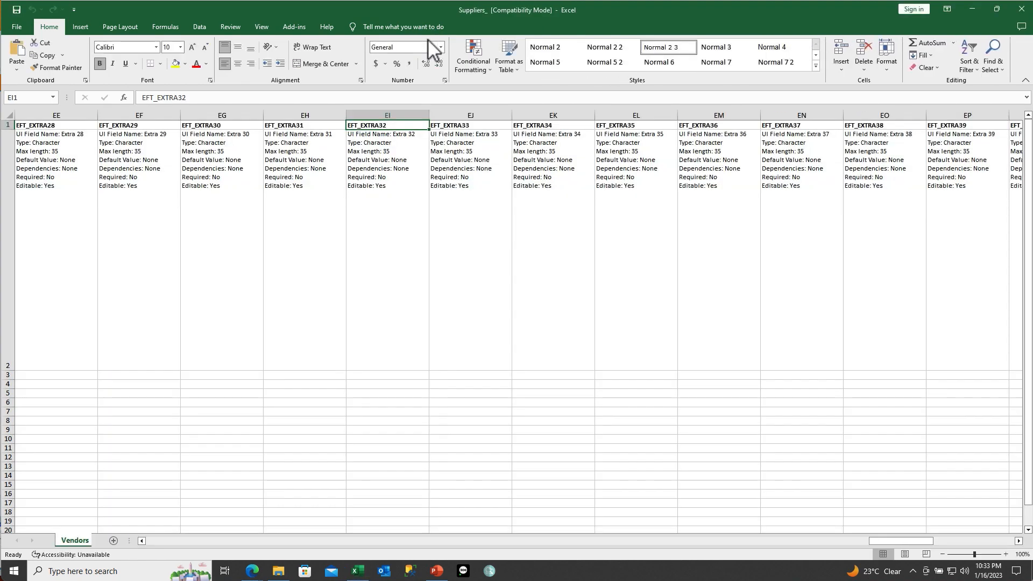
key("Left")
key("Left")
key("Left")
key("Left")
key("Left")
key("Left")
key("Left")
key("Left")
key("Left")
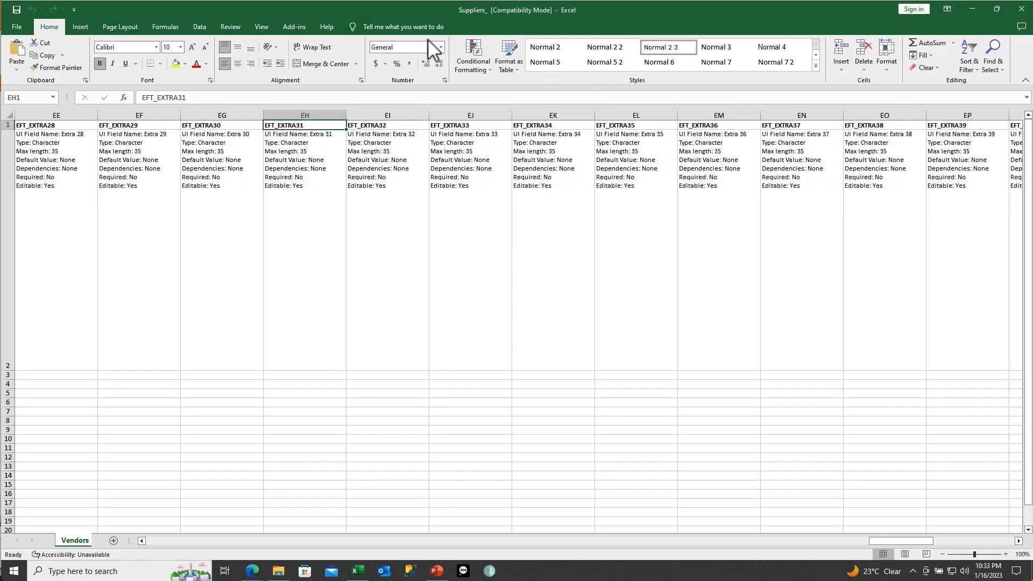
key("Left")
key("Left")
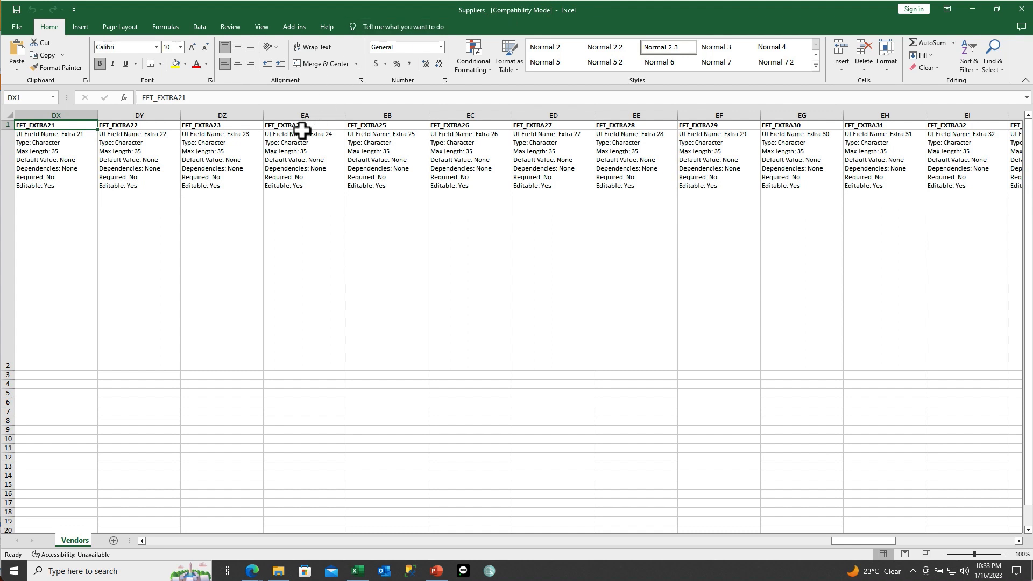
left_click_drag(221, 115, 607, 110)
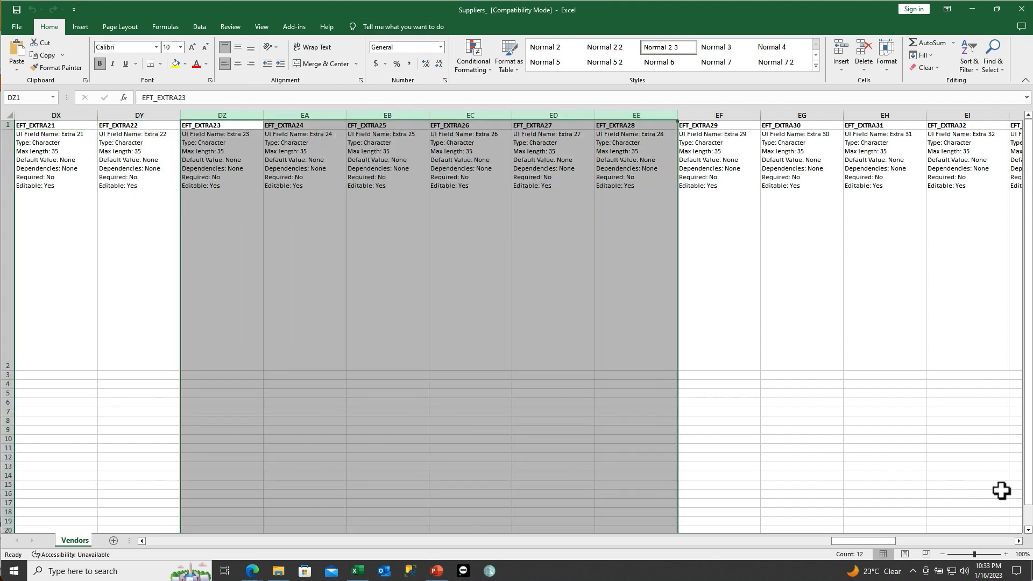
left_click_drag(858, 541, 123, 569)
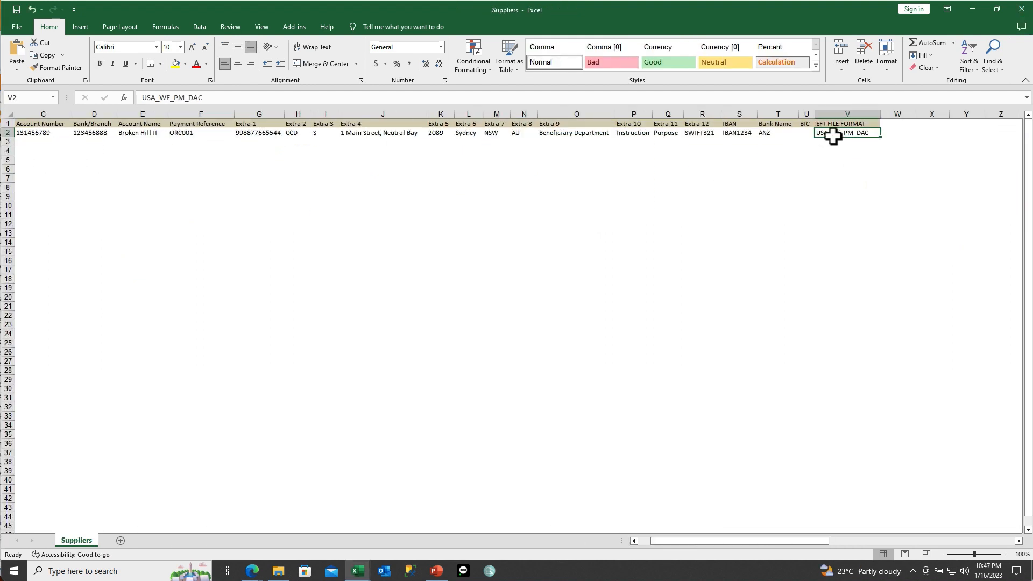
Step: Apply the red Bad cell style to cell V2 containing USA_WF_PM_DAC
left_click(616, 63)
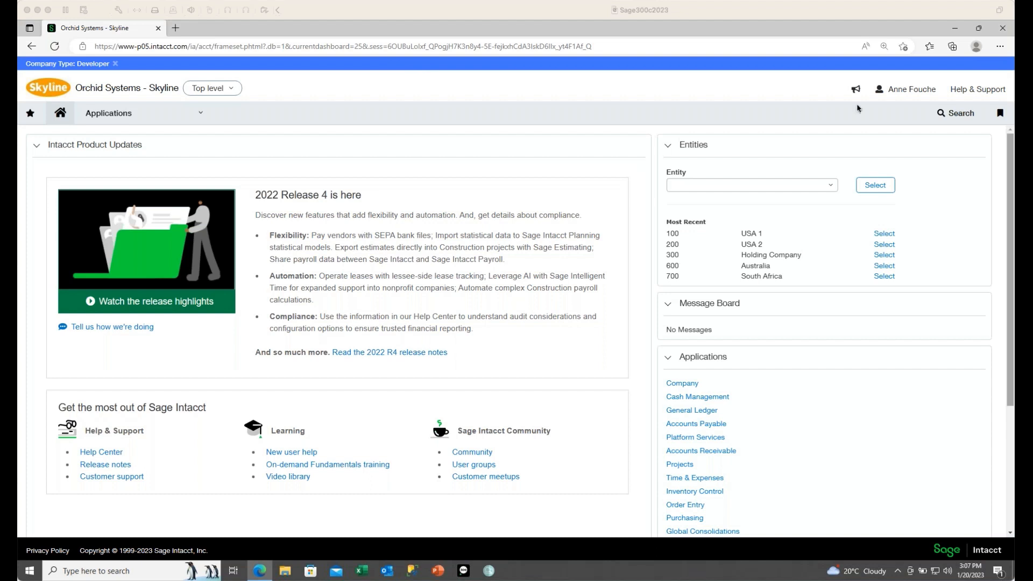
Step: Go to Applications > Orchid EFT > EFT Formats and edit the USA_WU_XML format
left_click(200, 113)
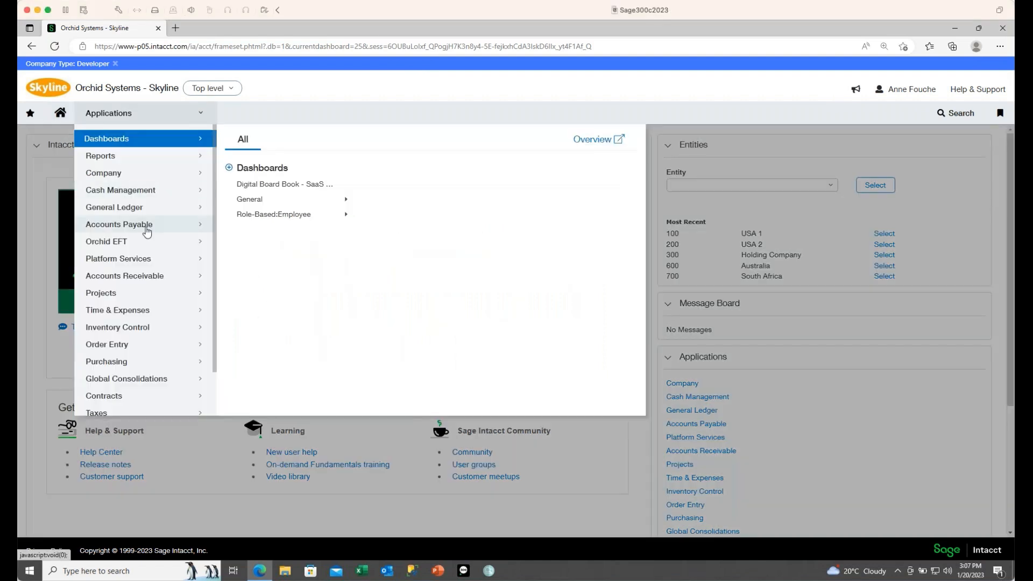
left_click(134, 245)
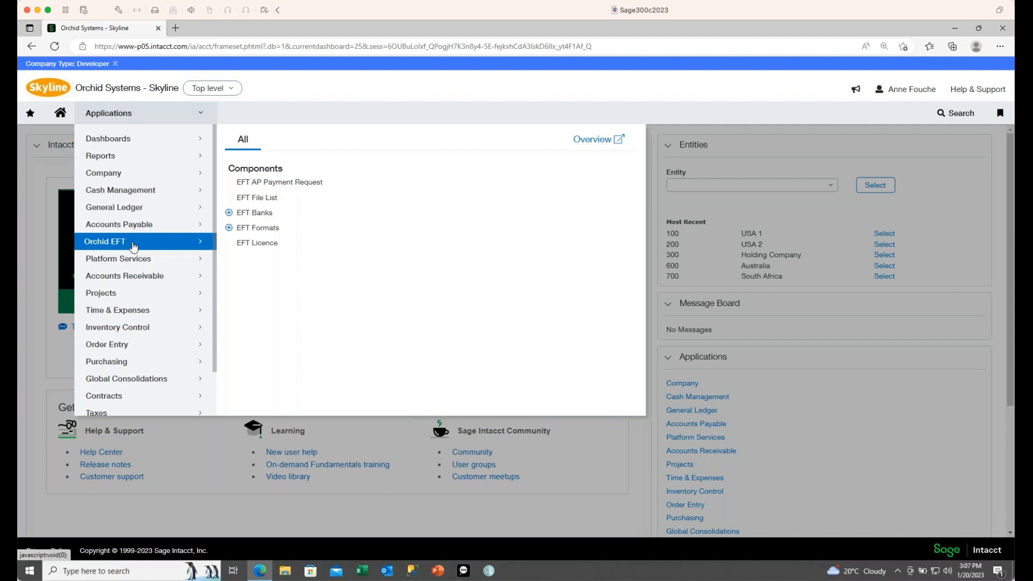
left_click(262, 228)
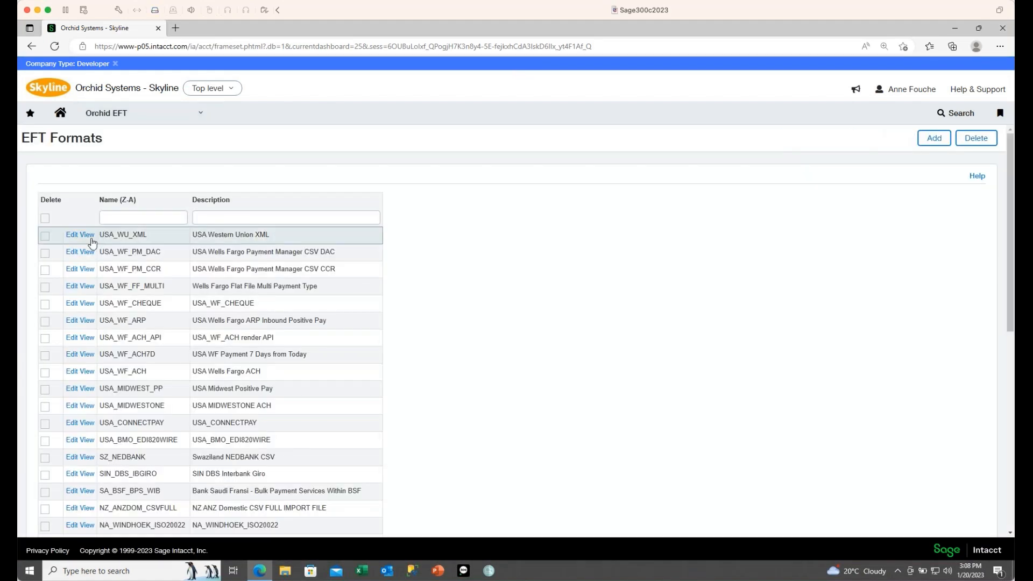
left_click_drag(75, 235, 81, 535)
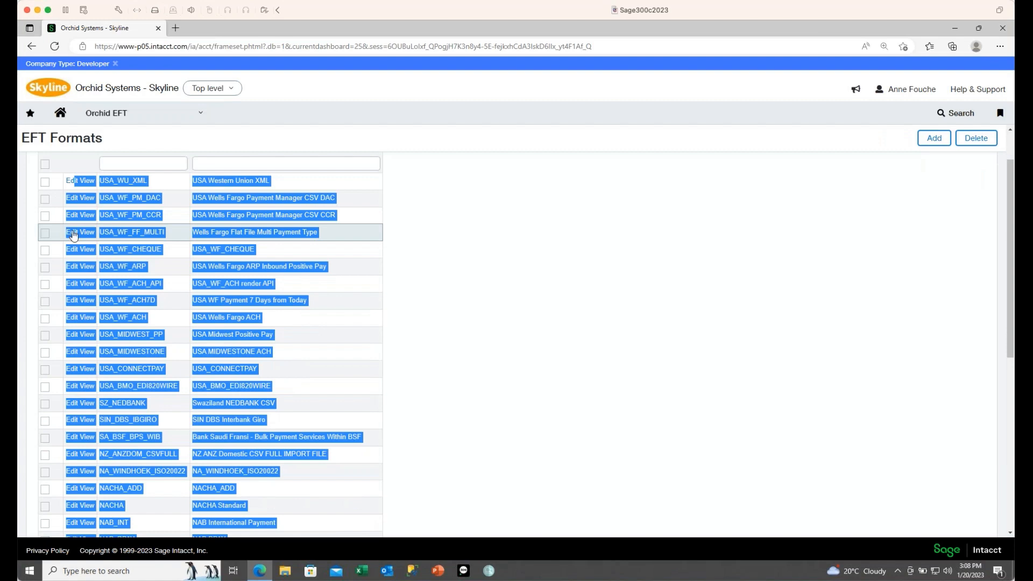
left_click(69, 184)
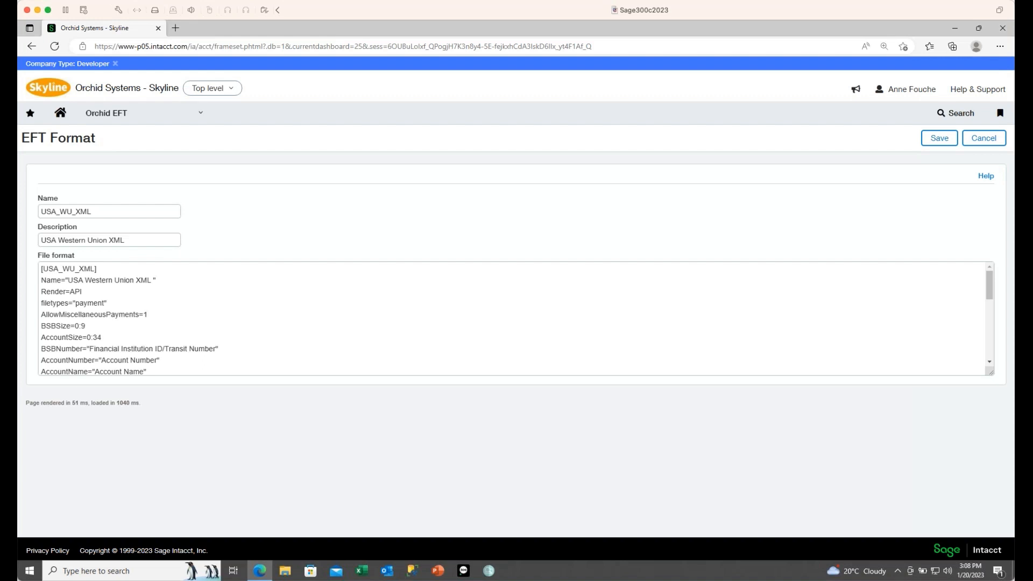
Step: Highlight the Render=API line in the USA_WU_XML definition, then cancel back to EFT Formats
left_click(87, 271)
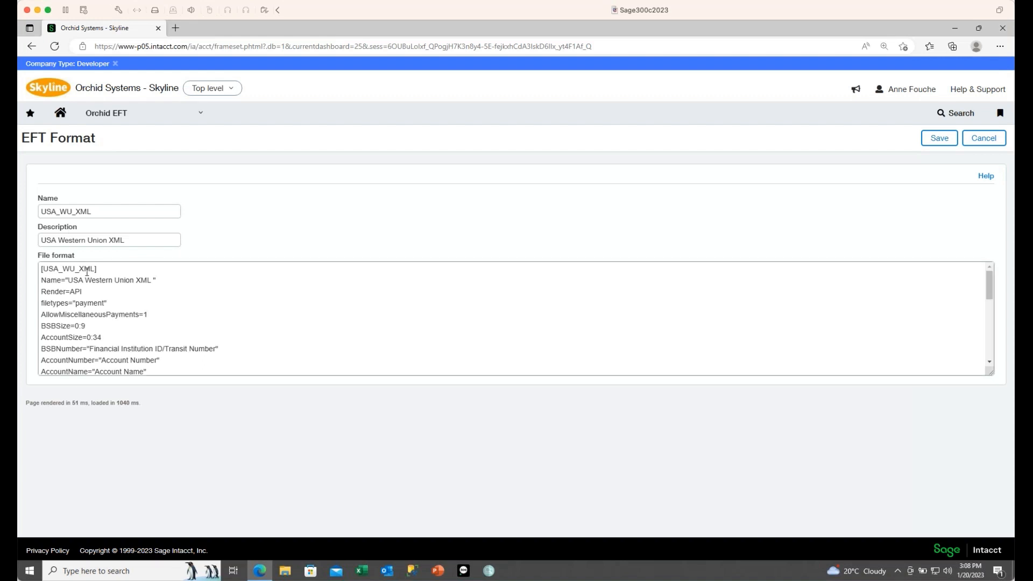
left_click_drag(86, 292, 34, 289)
left_click(977, 141)
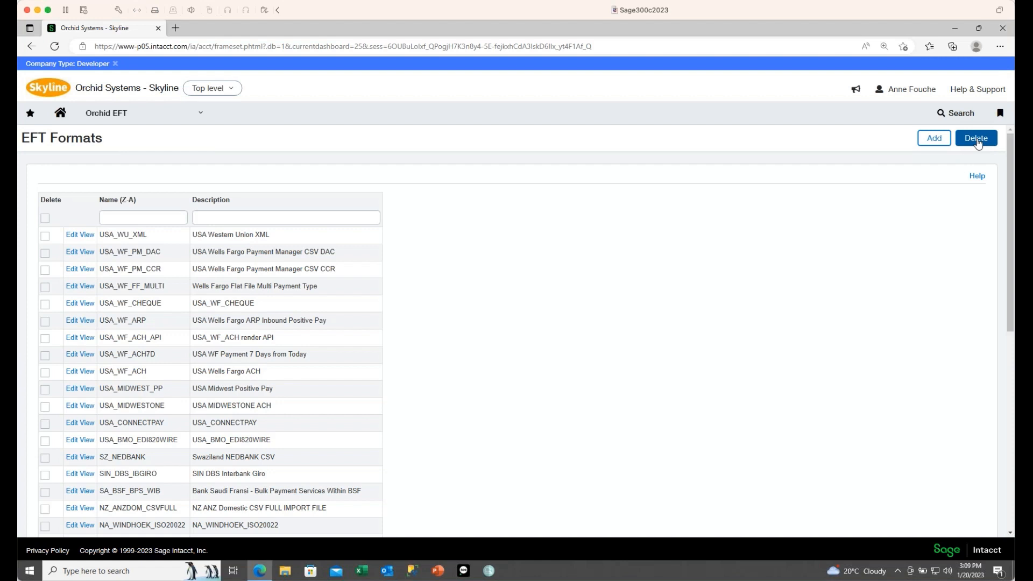
Step: From Accounts Payable Suppliers, go to the last page and edit supplier 30015, Broken Hill Properties Iii
left_click(200, 114)
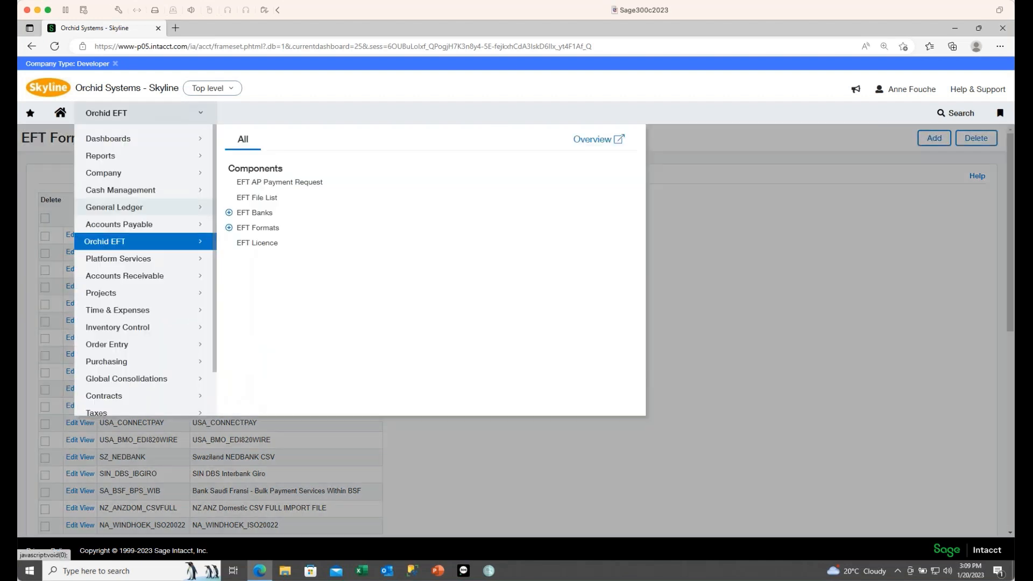
mouse_move(136, 225)
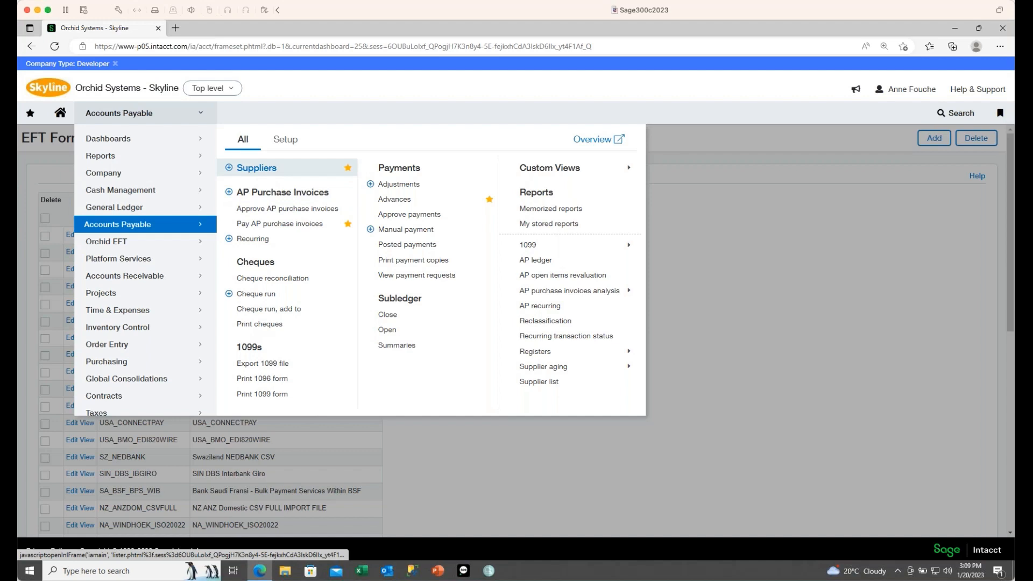
left_click(256, 167)
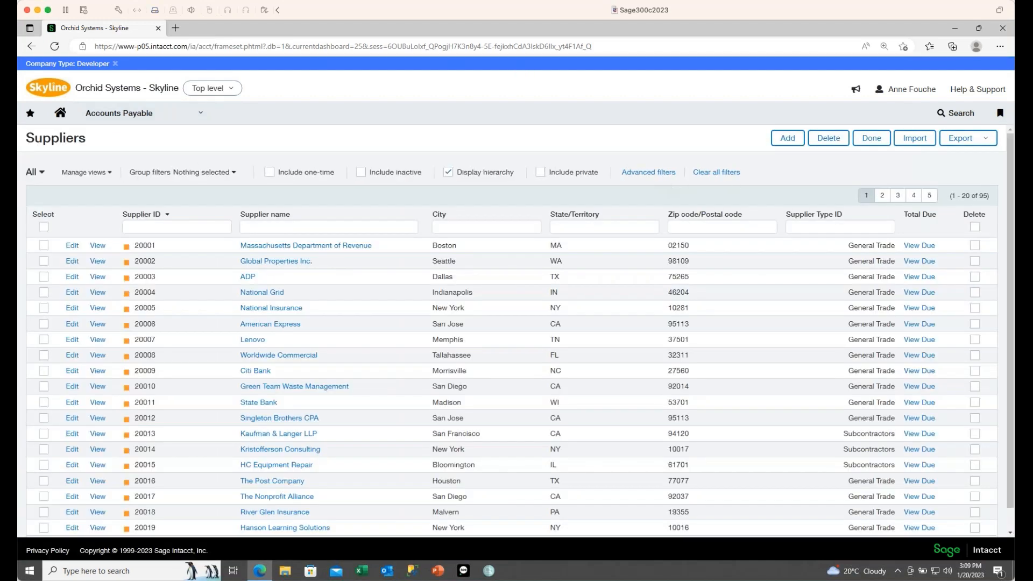
left_click(929, 195)
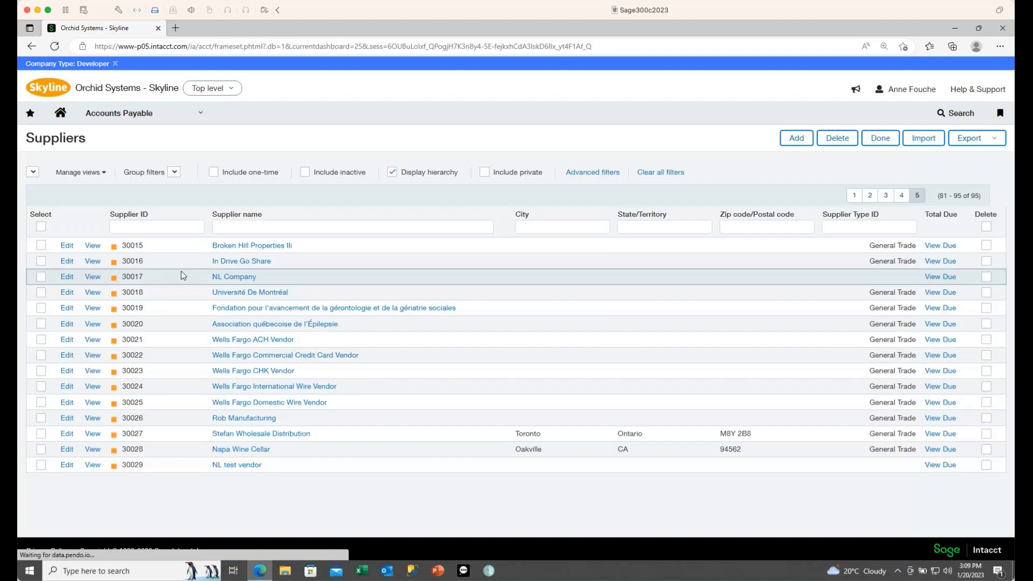
left_click(66, 246)
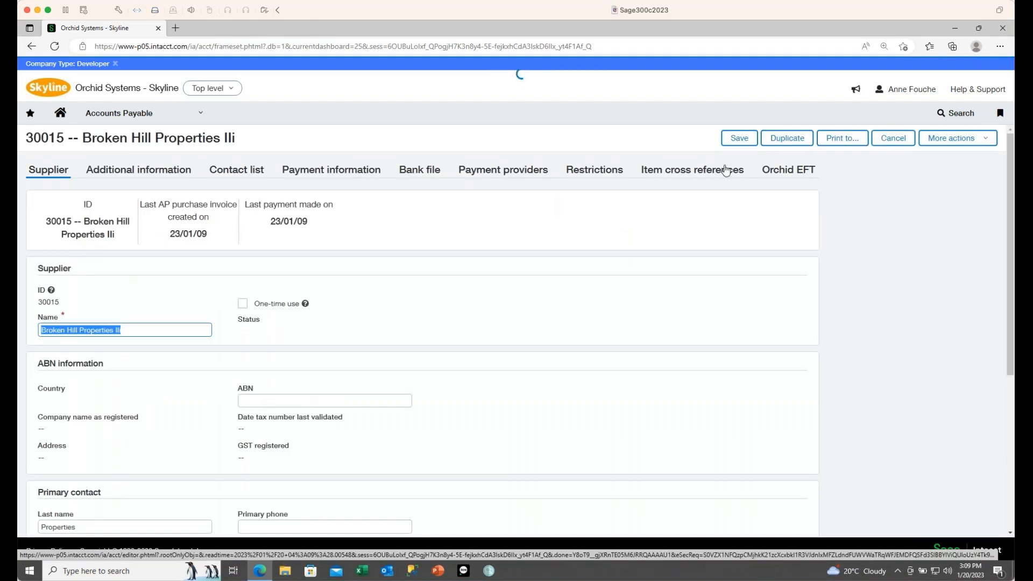
Step: View supplier 30015's Orchid EFT details: bank DBS, transaction type PayRef, format USA_WF_ARP
left_click(788, 169)
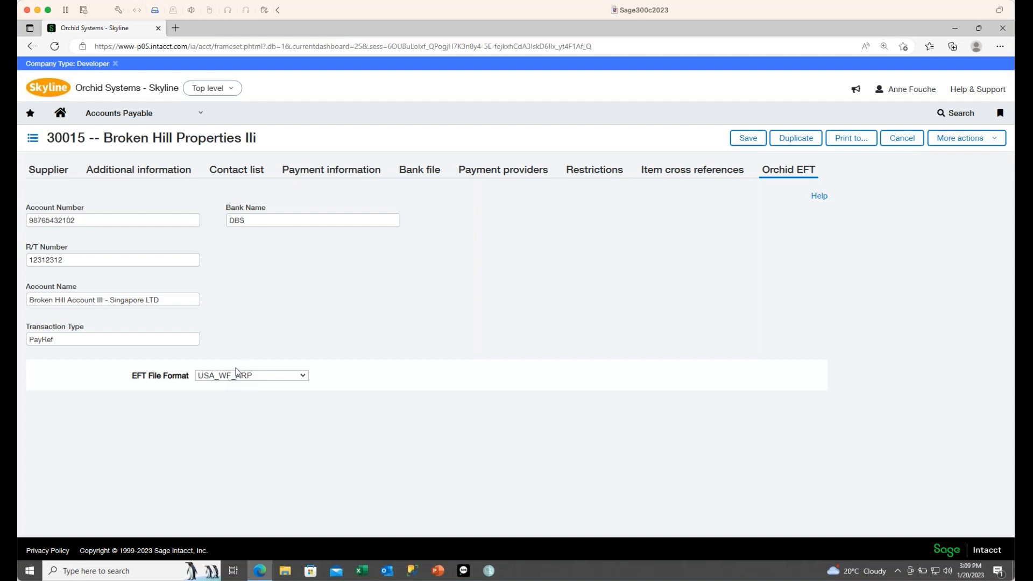
Step: Leave the supplier record for the EFT Banks list and highlight the 100_CHK - USA_WF_ARP entry
left_click(199, 114)
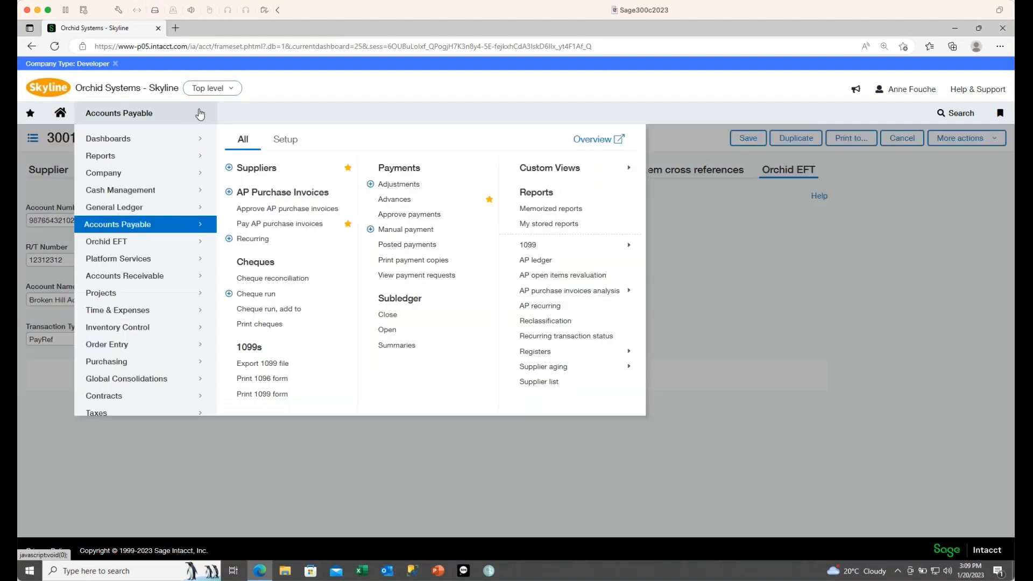
mouse_move(125, 246)
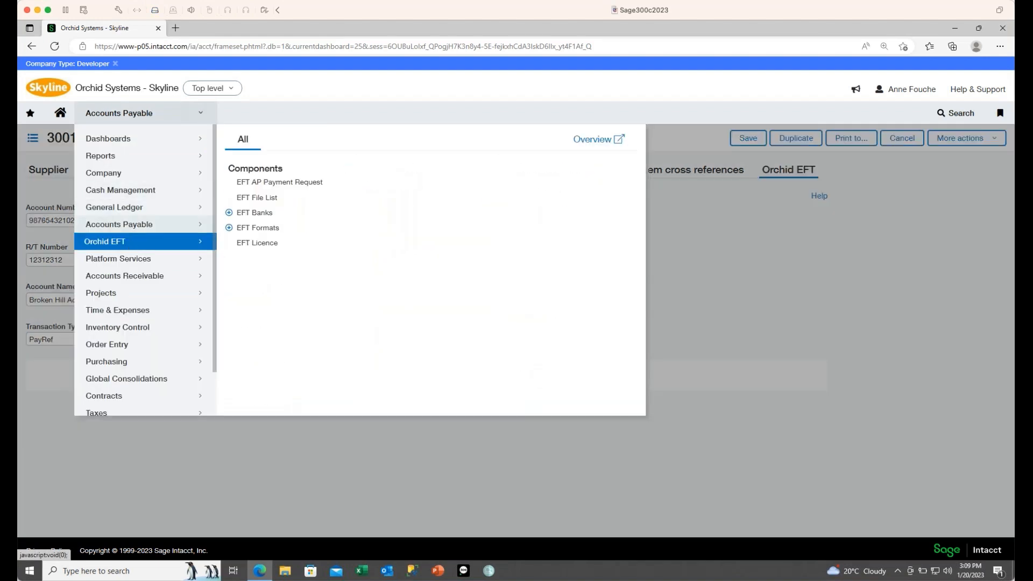
left_click(272, 214)
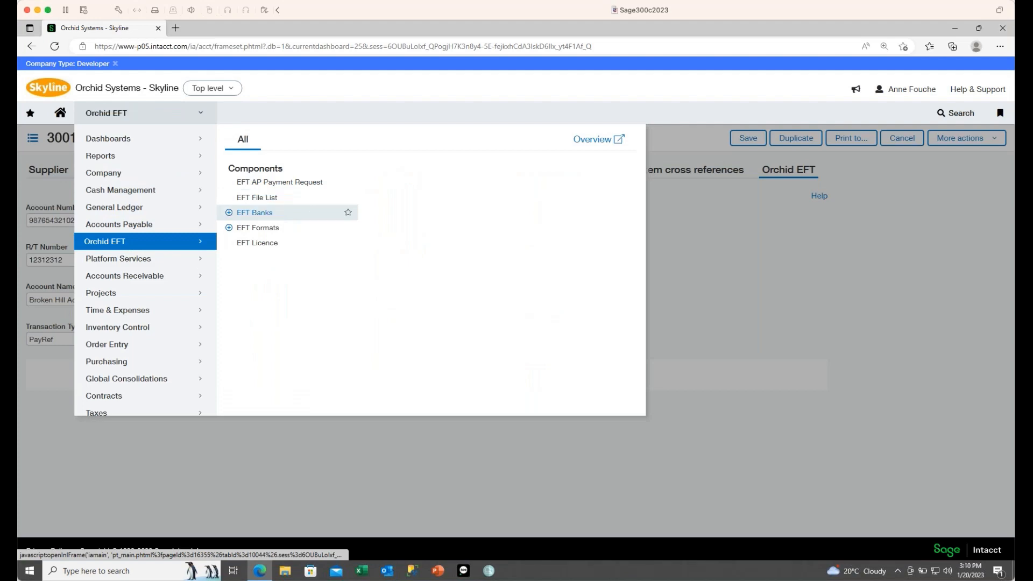
left_click(568, 104)
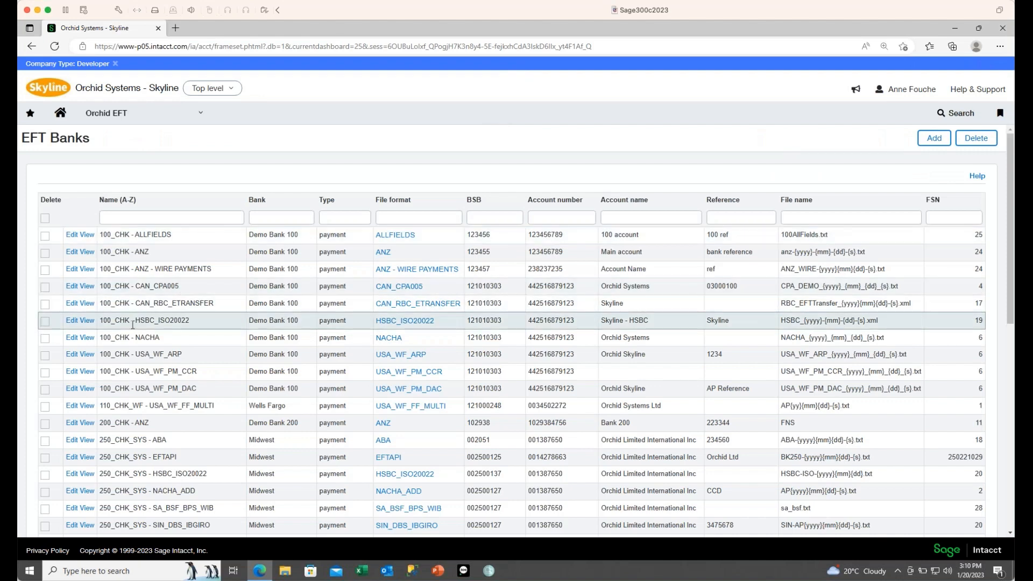
left_click_drag(135, 354, 185, 358)
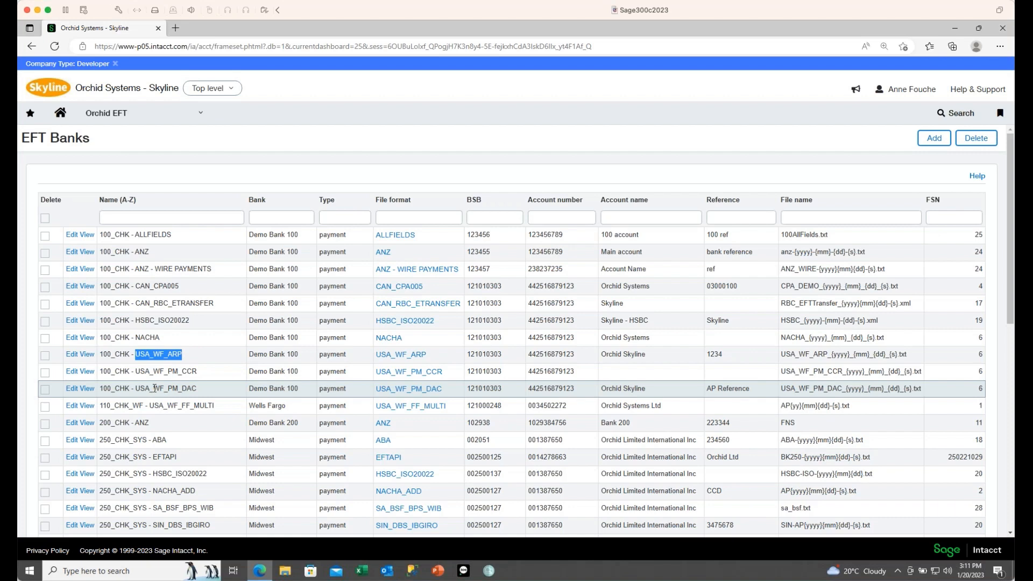
left_click(200, 115)
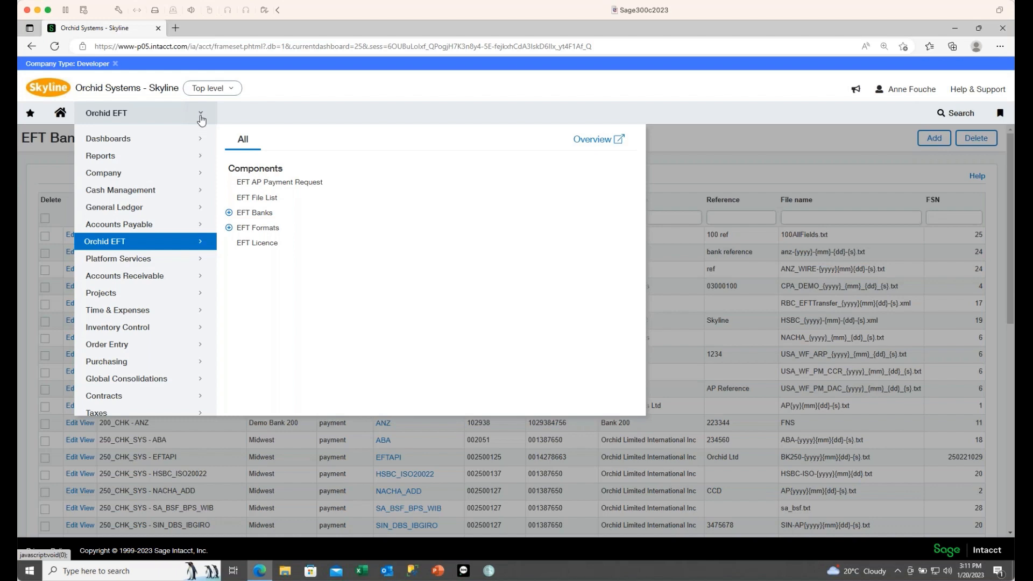
Step: Open the Accounts Payable Suppliers list, page 1 of 95 suppliers
mouse_move(147, 228)
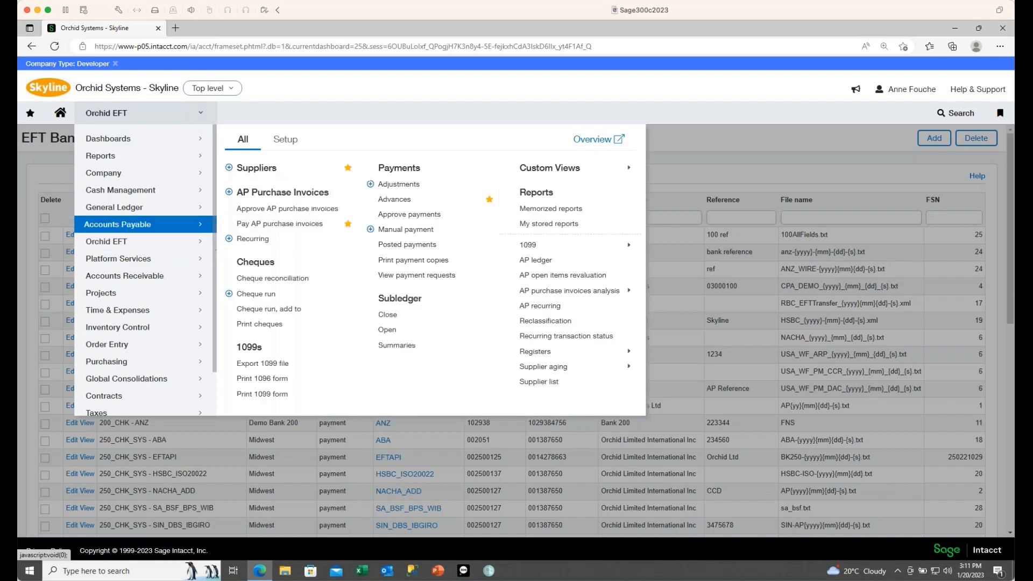
left_click(282, 192)
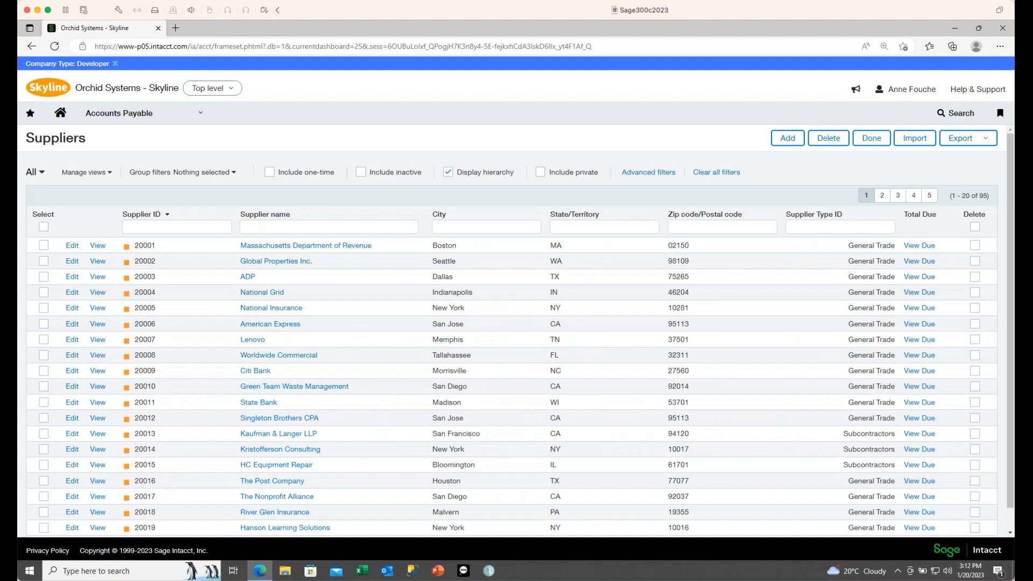
Step: Jump to the last page (page 5) of suppliers and edit supplier 30015 again
left_click(928, 196)
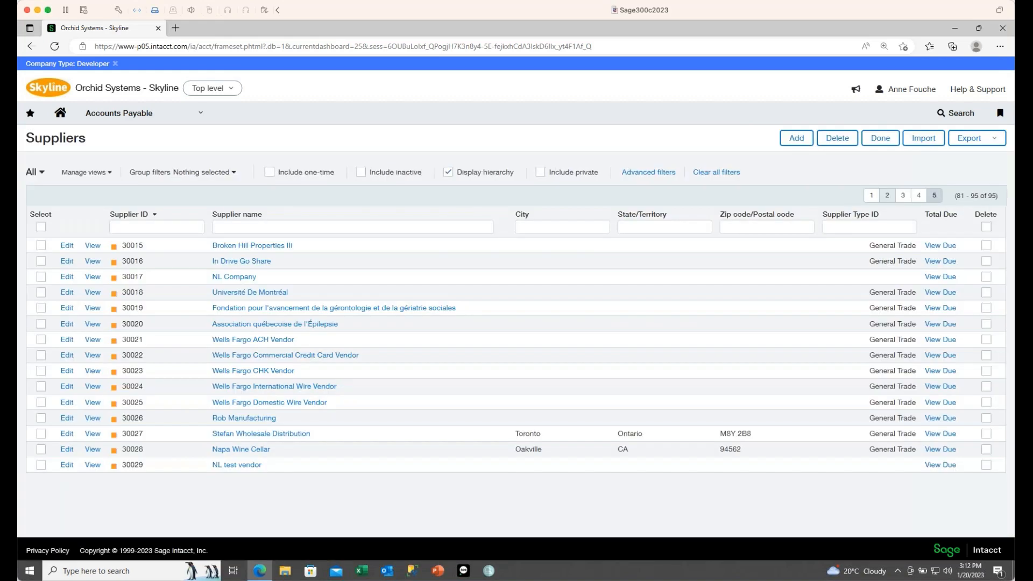
left_click(68, 247)
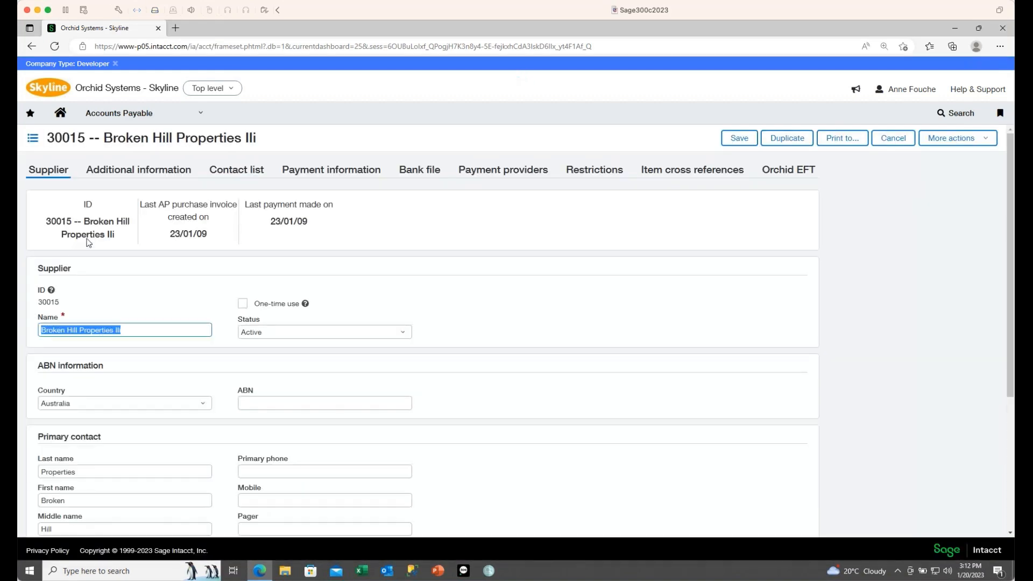
Step: On Additional information, search 'brok' and set Parent to 20094--Broken Hill Properties
left_click(137, 171)
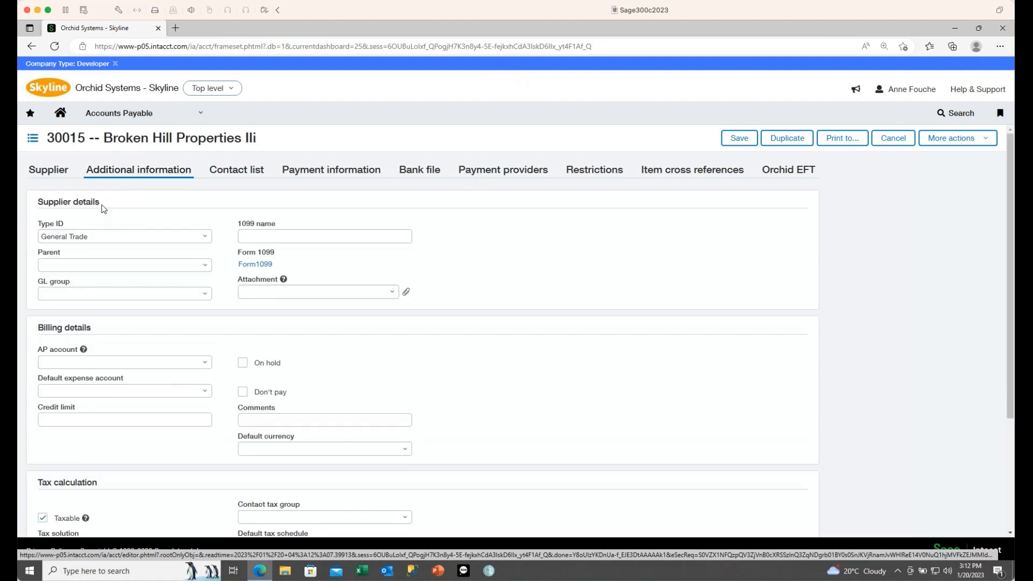
left_click(162, 264)
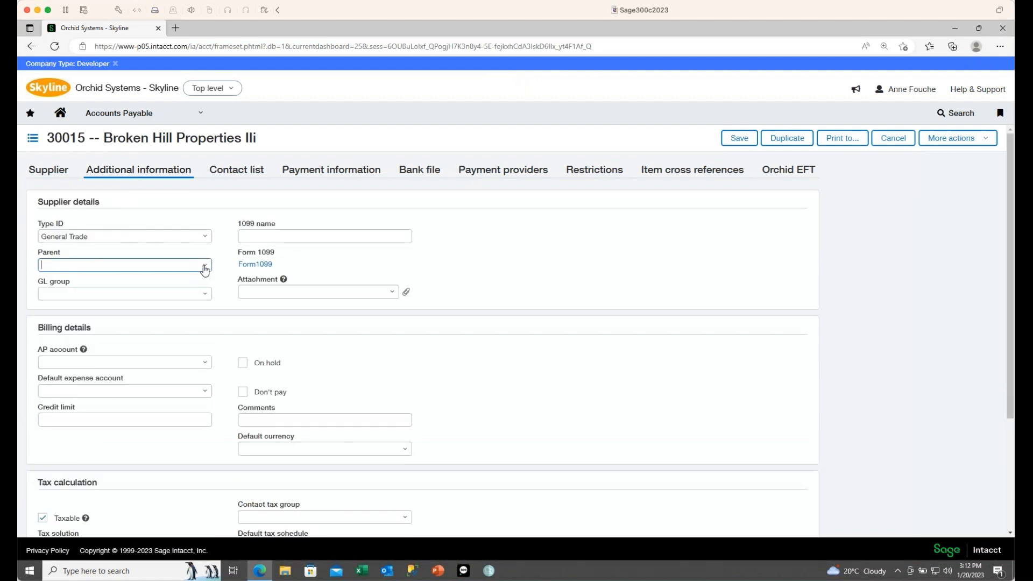
type("brok")
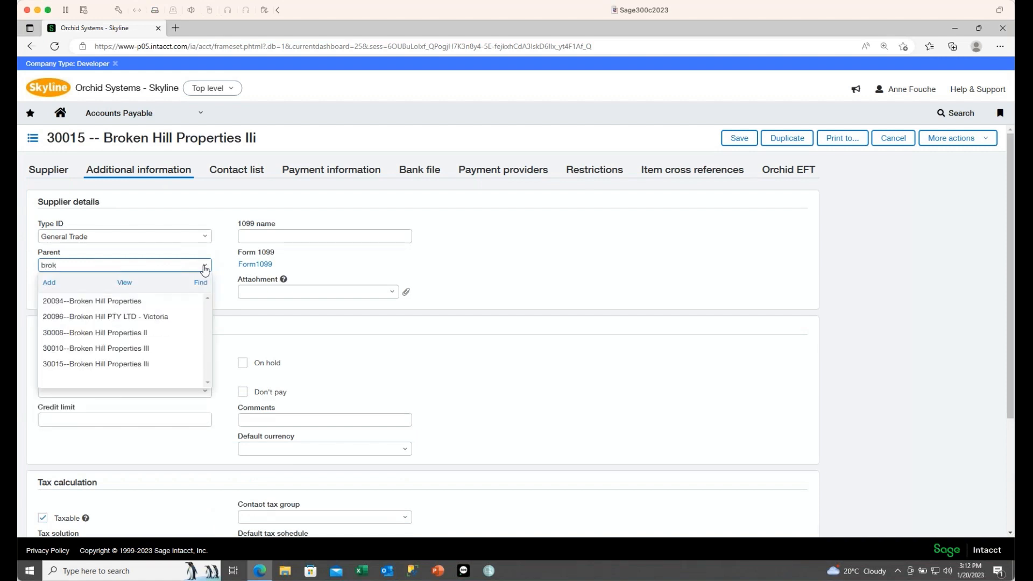
left_click(134, 302)
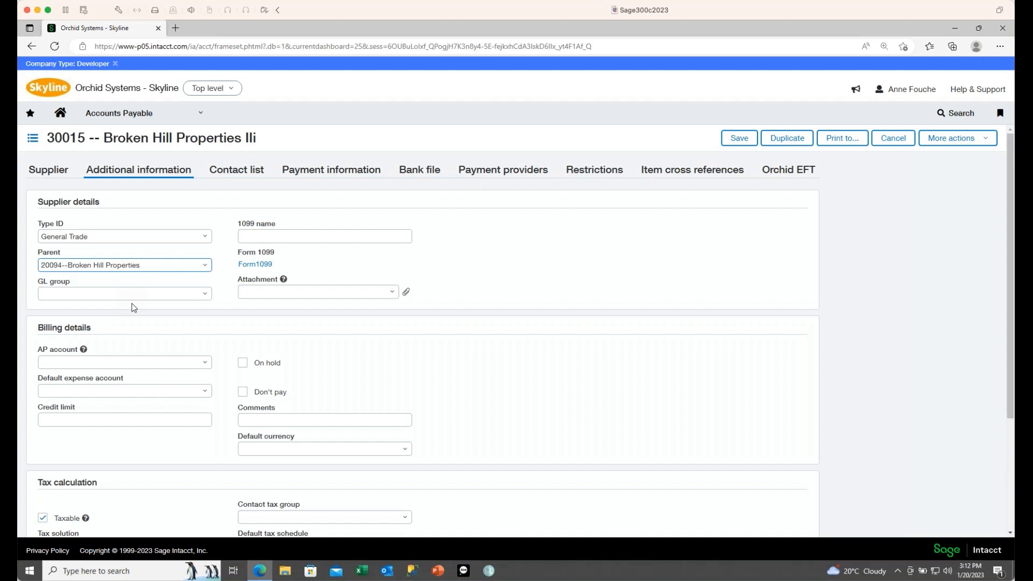
Step: Save supplier 30015 so it now sits under its parent in the Suppliers hierarchy
left_click(739, 138)
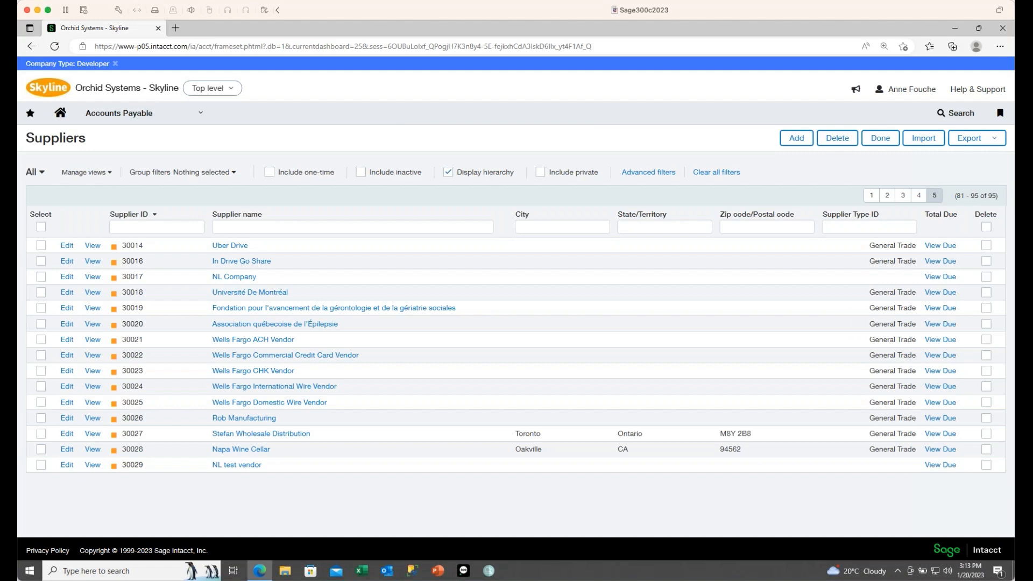
Step: Open Accounts Payable Posted Payments, listing 316 completed, mostly EFT, payments
left_click(202, 116)
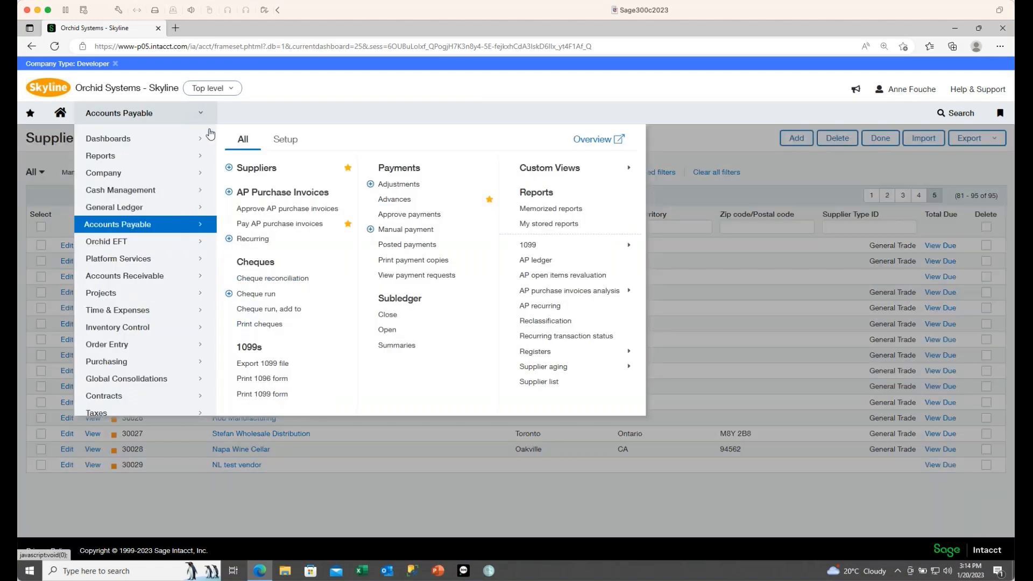
left_click(407, 245)
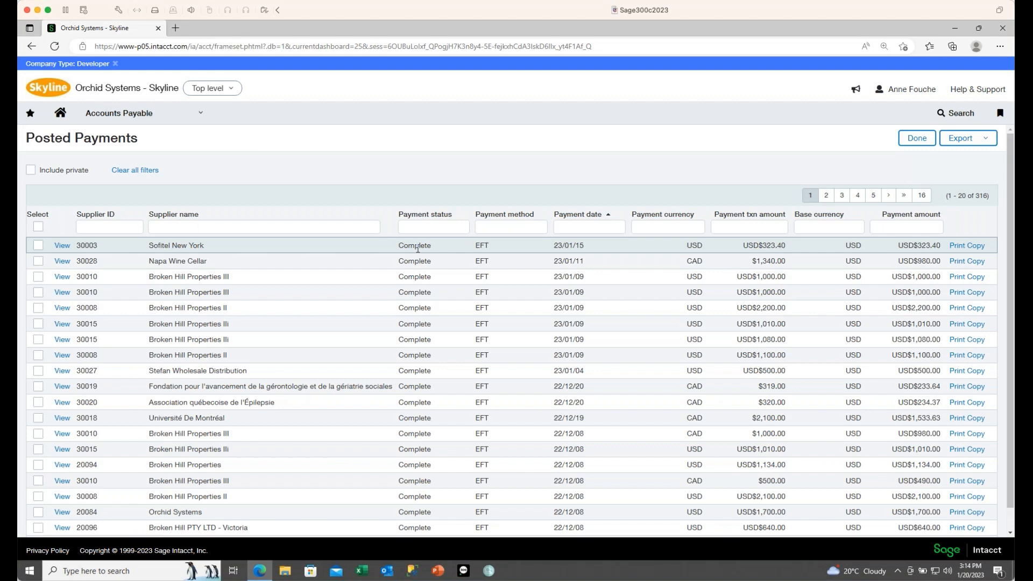
Step: Open Orchid EFT's EFT AP Payment Request page showing three unfiled Demo Bank 100 payments
left_click(198, 119)
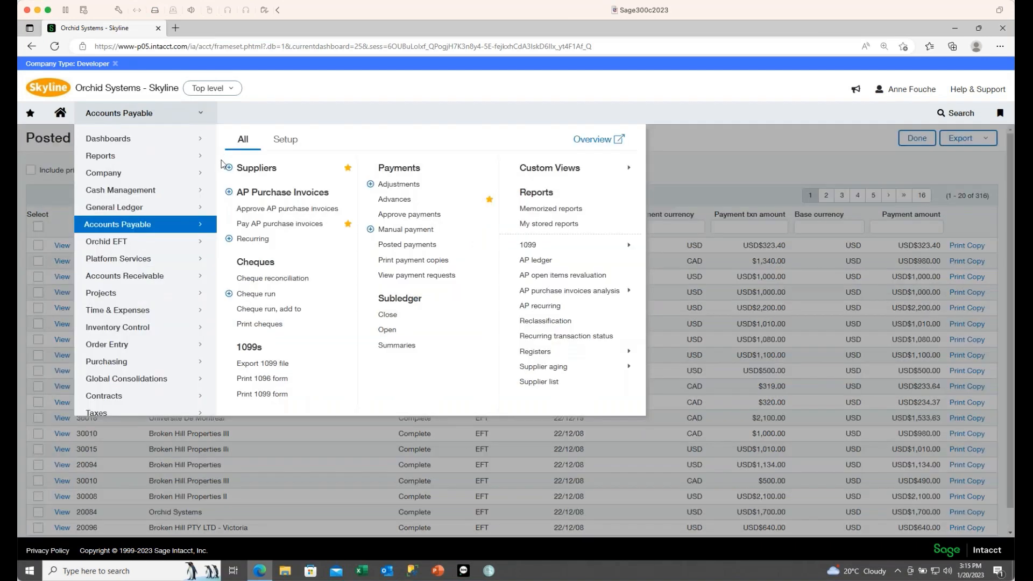
left_click(124, 249)
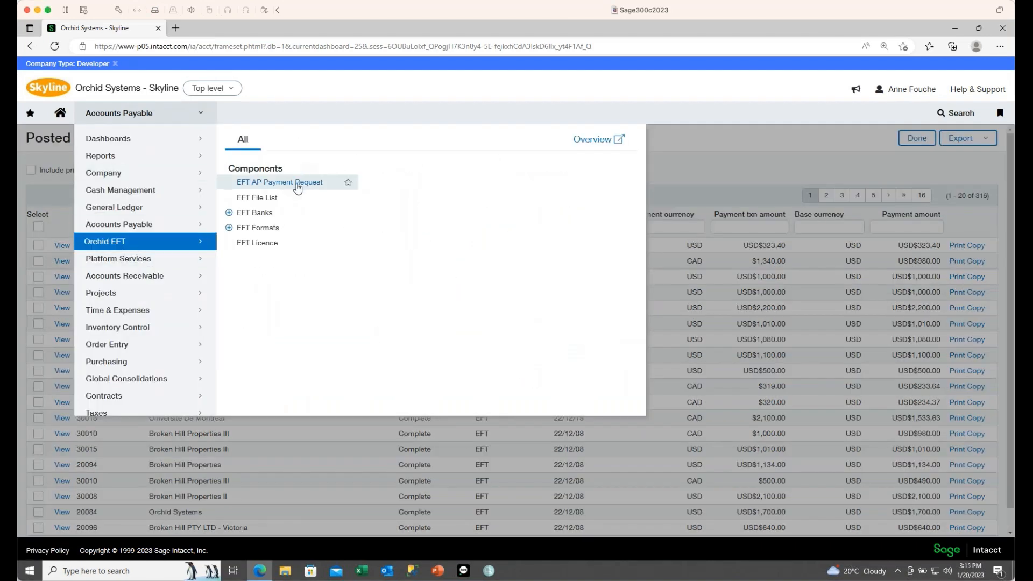
left_click(280, 182)
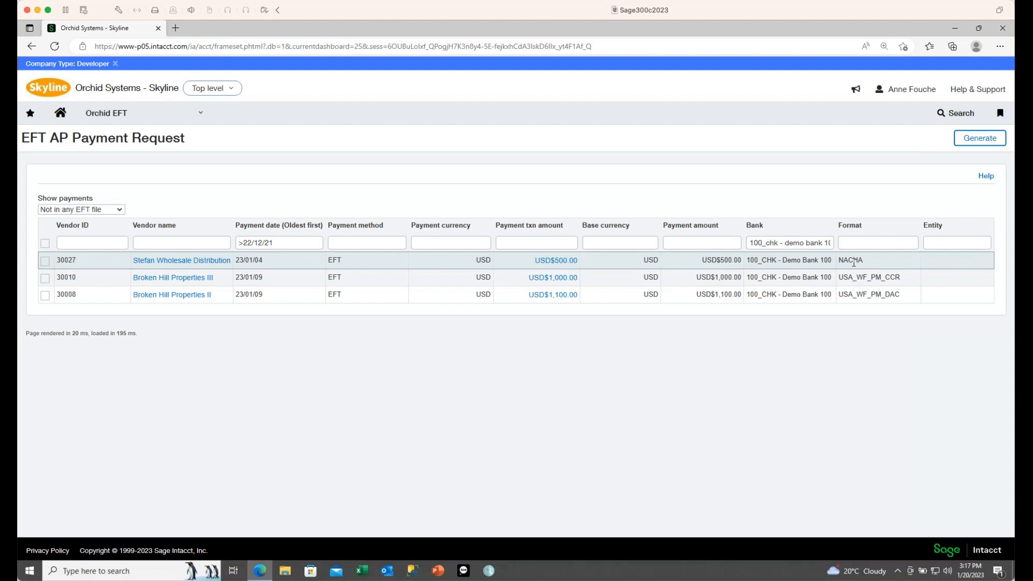
left_click(201, 116)
mouse_move(143, 230)
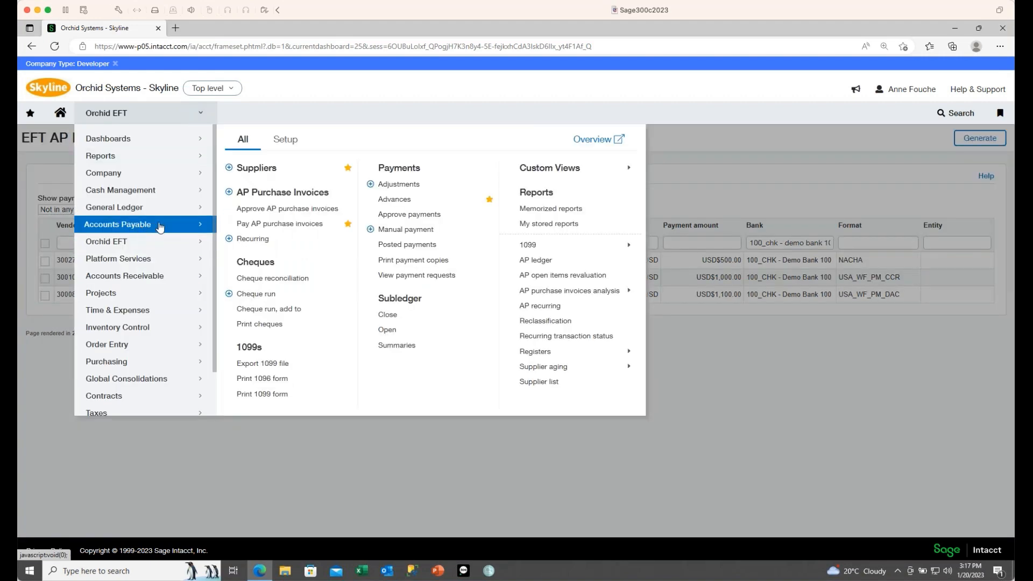
left_click(256, 168)
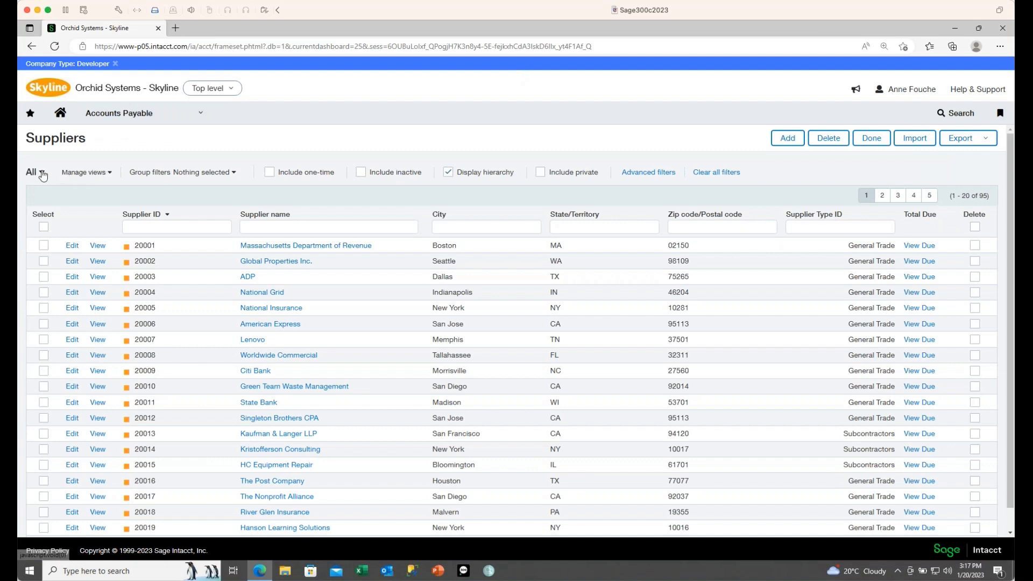
left_click(41, 172)
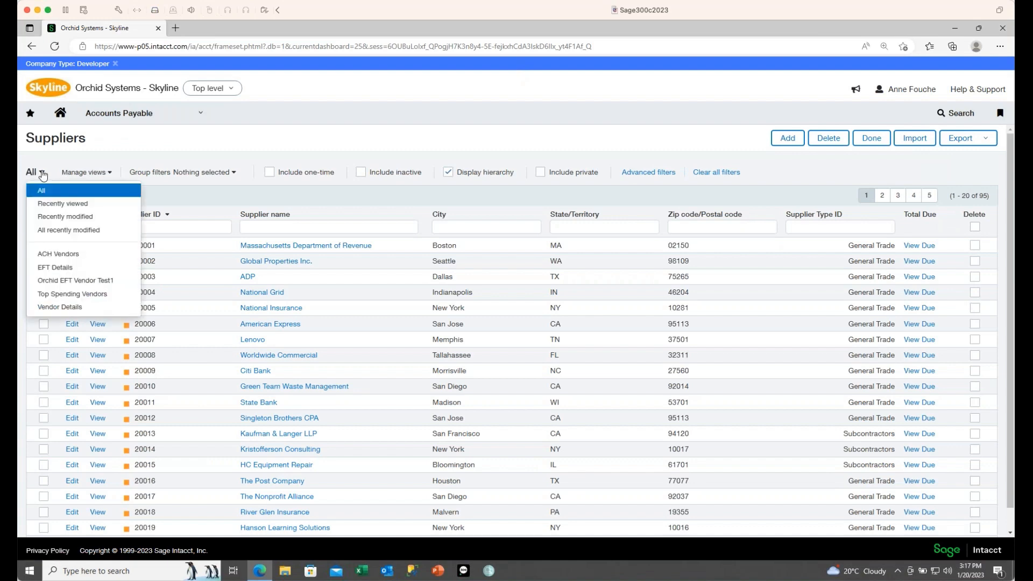
left_click(55, 267)
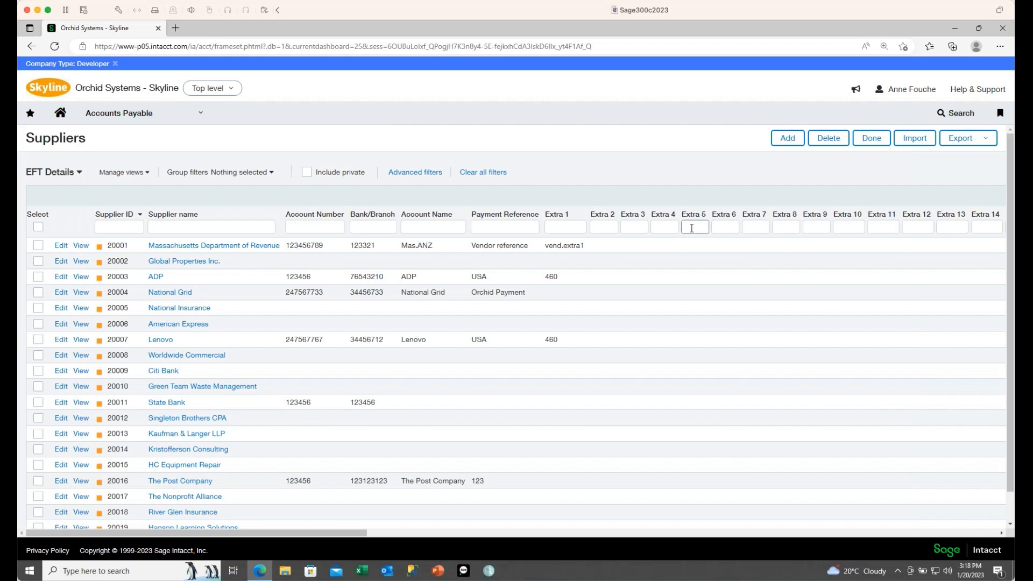
Step: Open the Orchid EFT Files list, newest file 10783 (HSBC_ISO20022, 450.00)
left_click(203, 114)
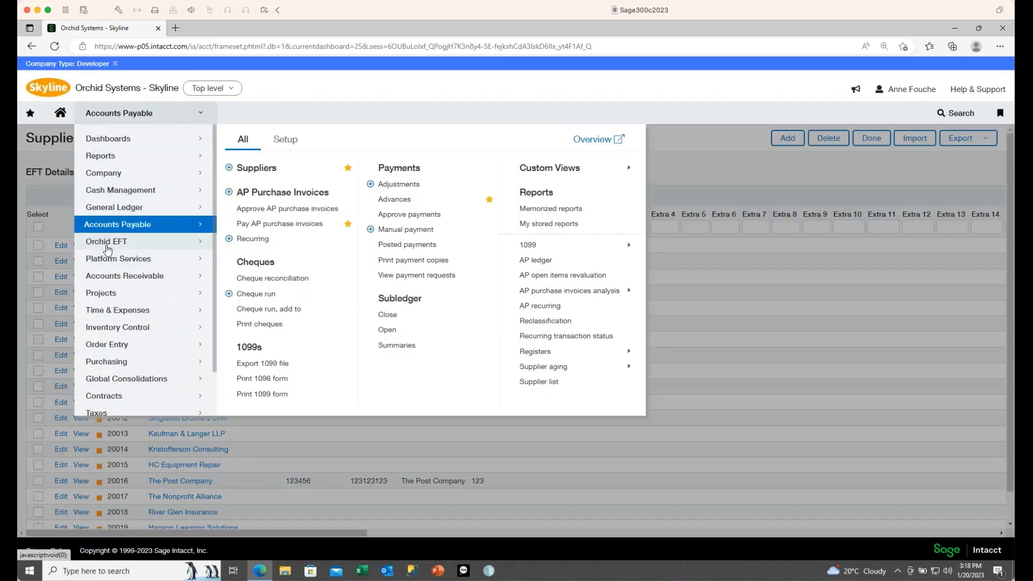
mouse_move(108, 242)
left_click(253, 197)
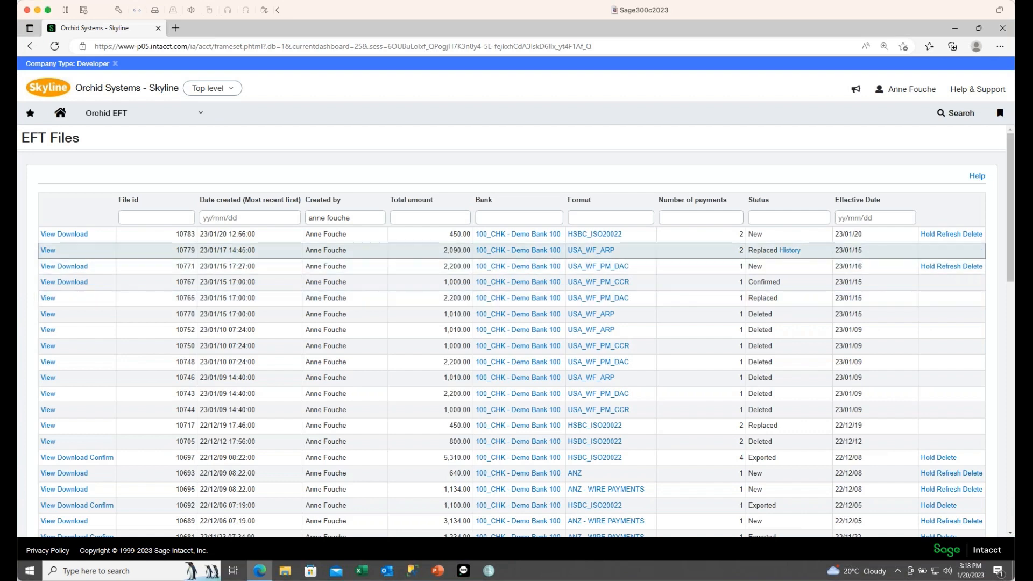
left_click(790, 251)
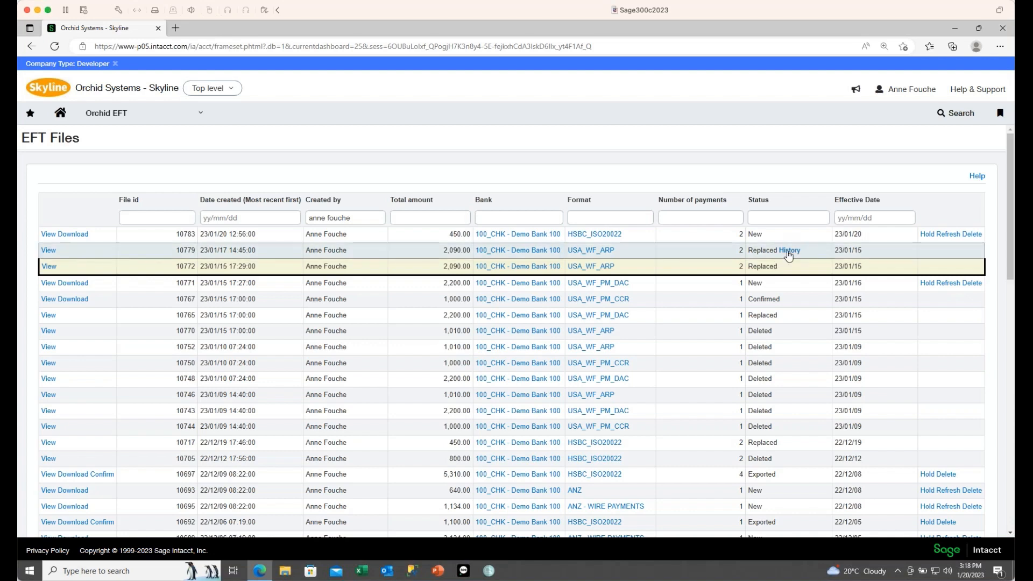
left_click(788, 252)
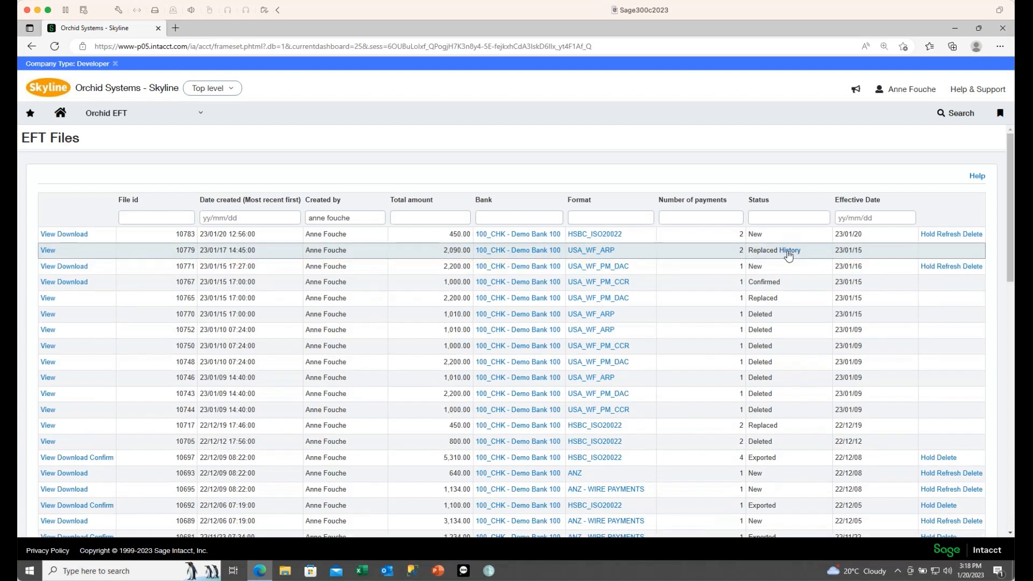